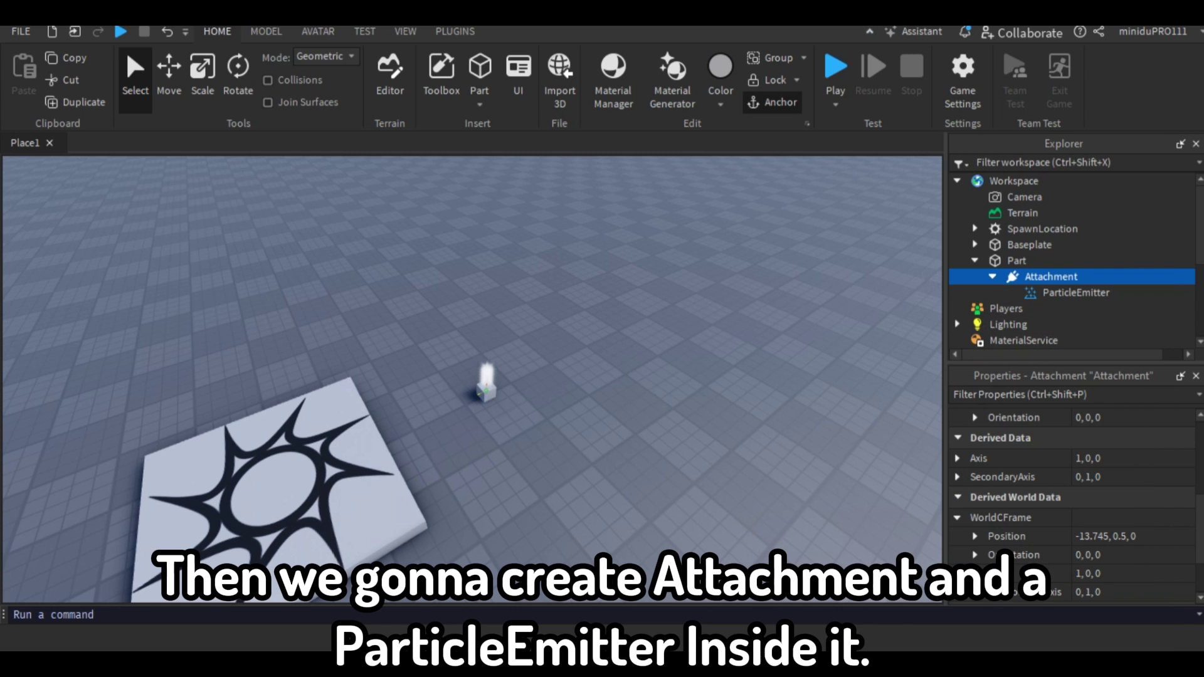
- Move the ParticleEmitter out of the Attachment and directly under the Part
{"action": "key", "text": "w"}
{"action": "right_click_drag", "start_coordinate": [471, 376], "coordinate": [517, 355]}
{"action": "key", "text": "s"}
{"action": "key", "text": "d"}
{"action": "left_click", "coordinate": [1076, 293]}
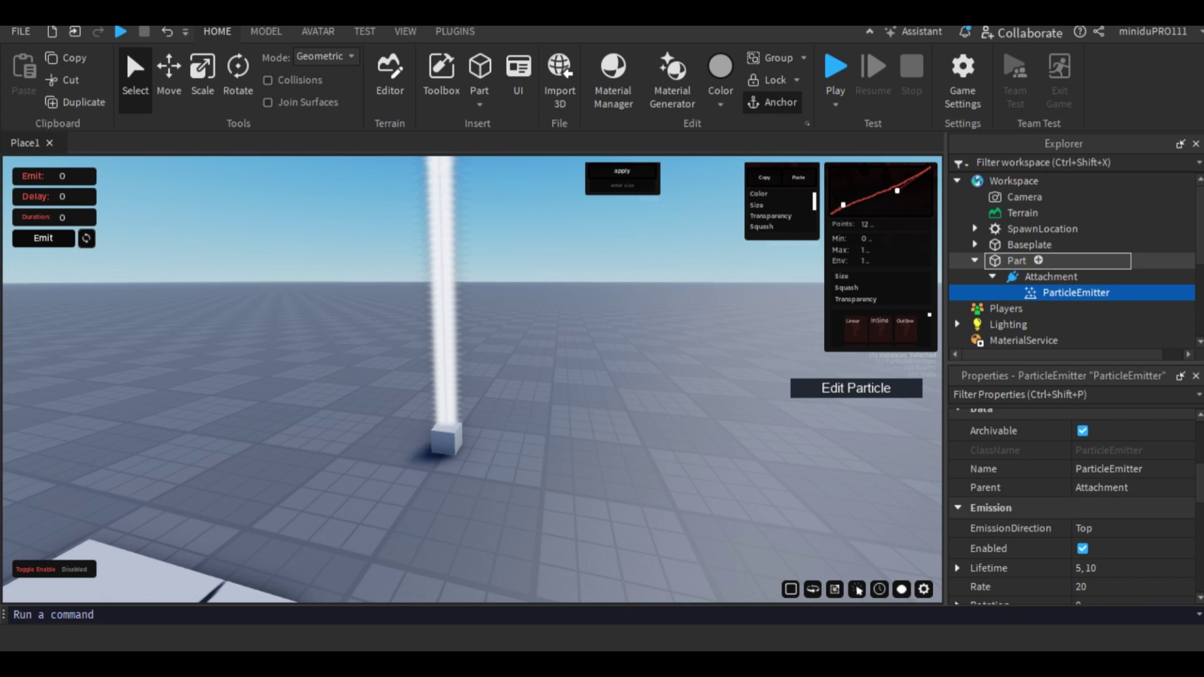
{"action": "left_click_drag", "start_coordinate": [1076, 293], "coordinate": [1053, 261]}
{"action": "key", "text": "s"}
{"action": "key", "text": "a"}
{"action": "right_click_drag", "start_coordinate": [470, 376], "coordinate": [495, 427]}
- Stretch the Part sideways with the Scale tool to see how the directly parented emitter spreads its particles
{"action": "left_click", "coordinate": [461, 408]}
{"action": "left_click", "coordinate": [438, 400]}
{"action": "key", "text": "s"}
{"action": "key", "text": "a"}
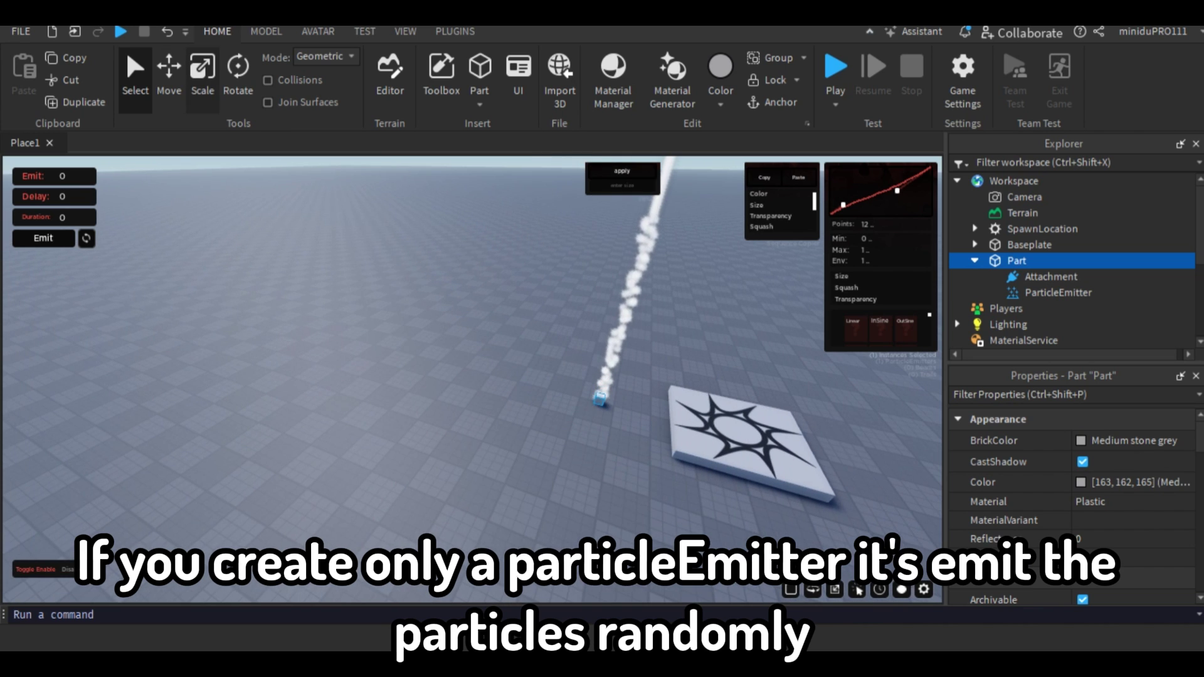
{"action": "key", "text": "ctrl+3"}
{"action": "left_click_drag", "start_coordinate": [570, 406], "coordinate": [415, 352]}
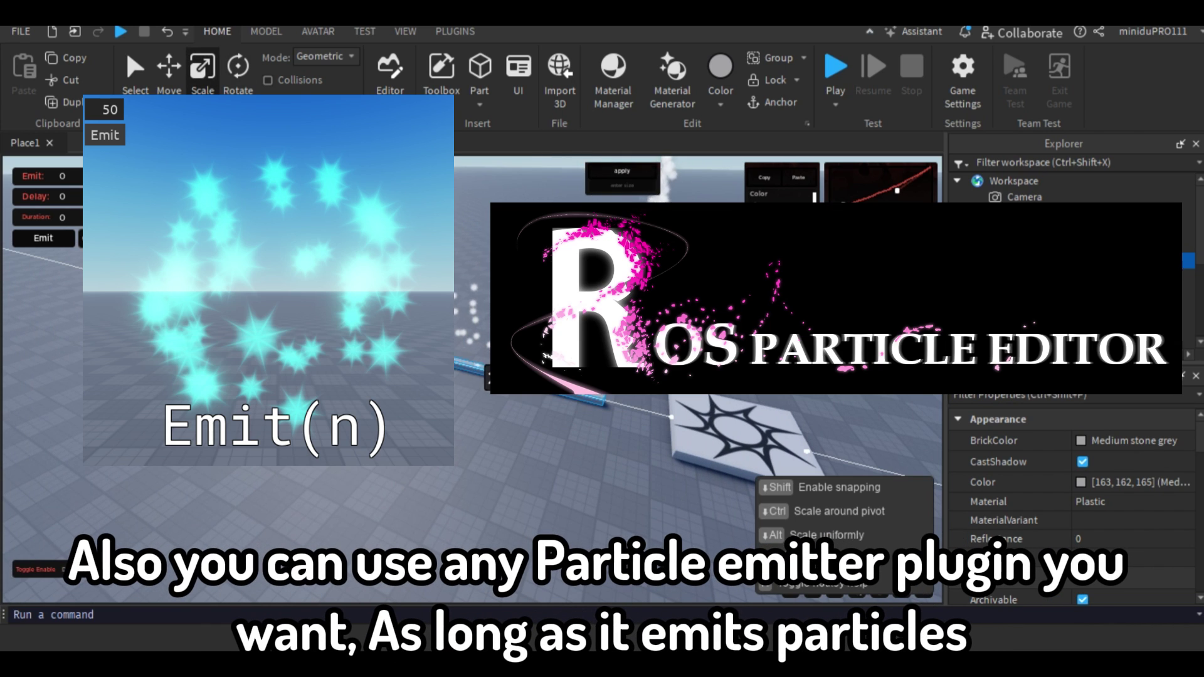
{"action": "key", "text": "w"}
{"action": "right_click_drag", "start_coordinate": [488, 372], "coordinate": [542, 369]}
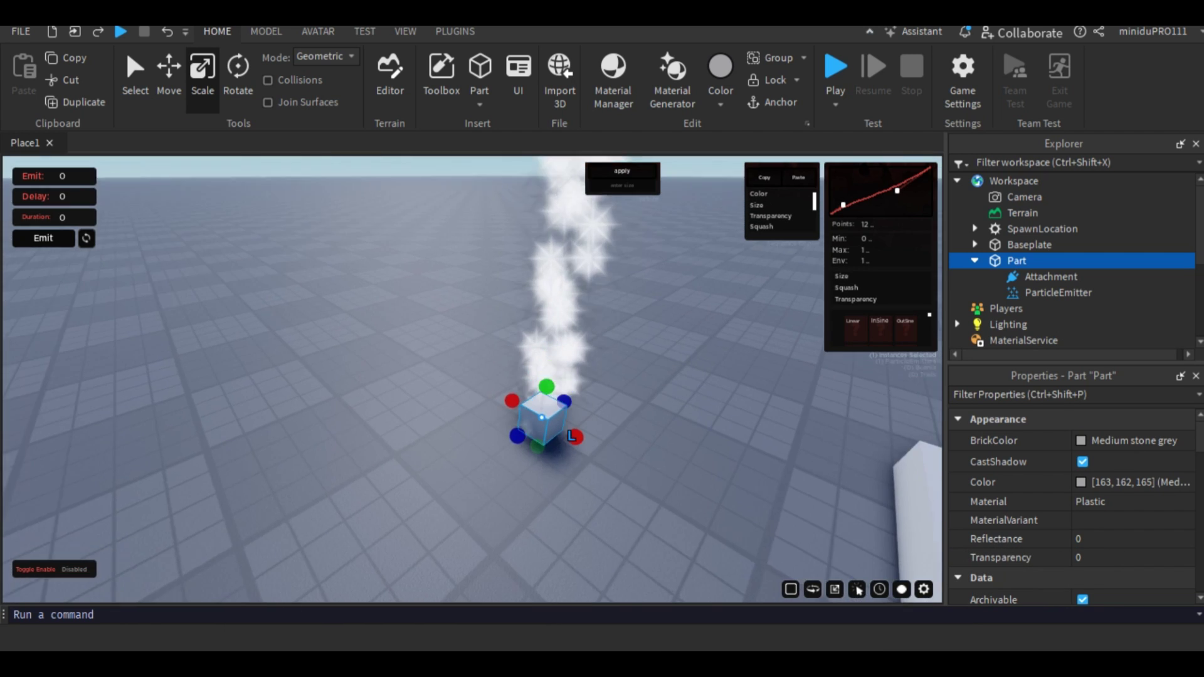
- Move the ParticleEmitter back under the Part's Attachment
{"action": "right_click_drag", "start_coordinate": [544, 377], "coordinate": [567, 357]}
{"action": "key", "text": "s"}
{"action": "left_click", "coordinate": [1059, 293]}
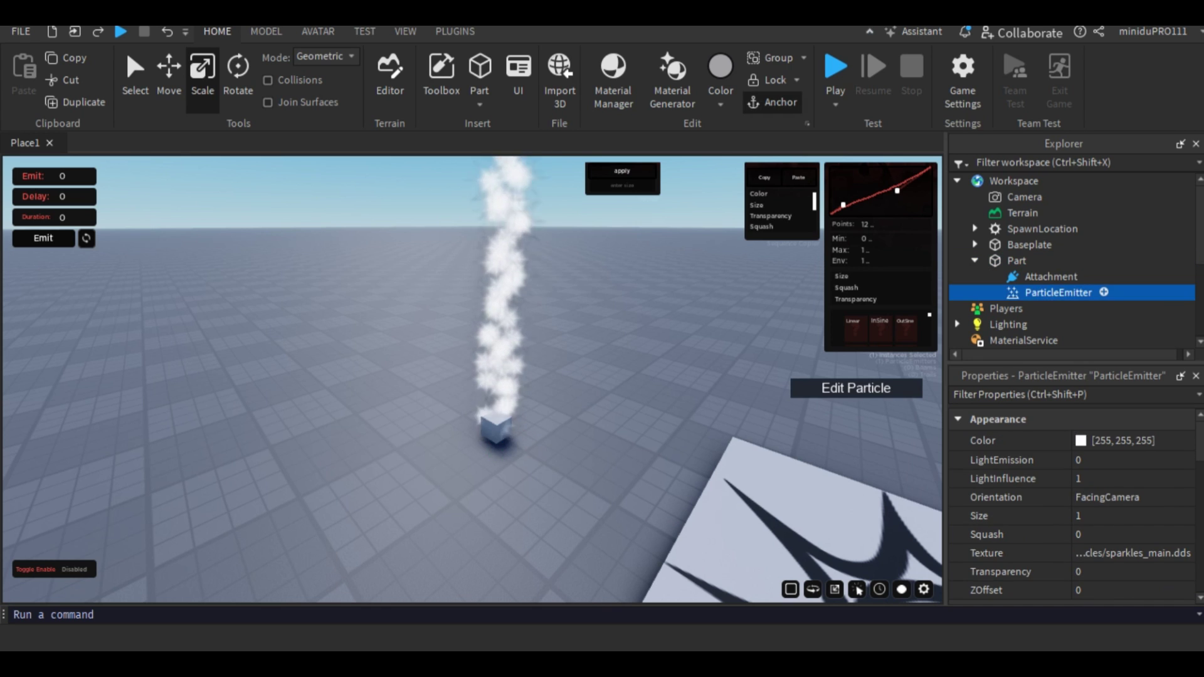
{"action": "left_click_drag", "start_coordinate": [1060, 276], "coordinate": [1060, 276]}
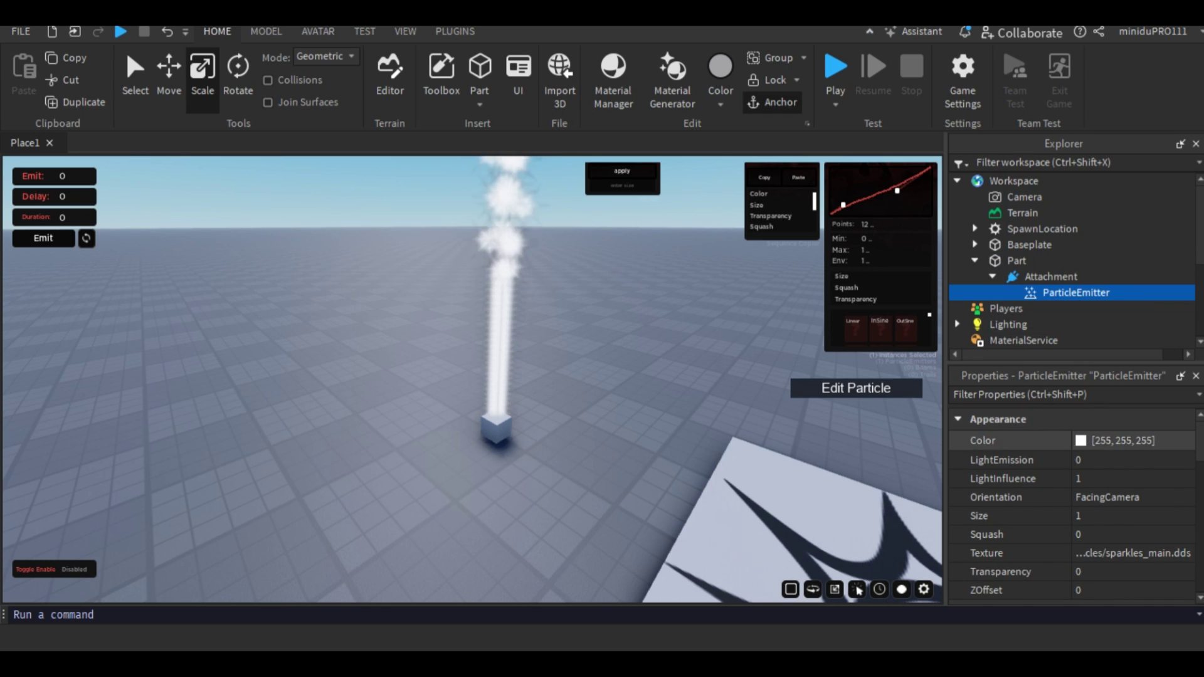
- Set the ParticleEmitter's Color to purple, RGB 170, 0, 255
{"action": "scroll", "coordinate": [1009, 496], "scroll_direction": "down", "scroll_amount": 3}
{"action": "scroll", "coordinate": [1010, 496], "scroll_direction": "up", "scroll_amount": 3}
{"action": "scroll", "coordinate": [1010, 496], "scroll_direction": "down", "scroll_amount": 3}
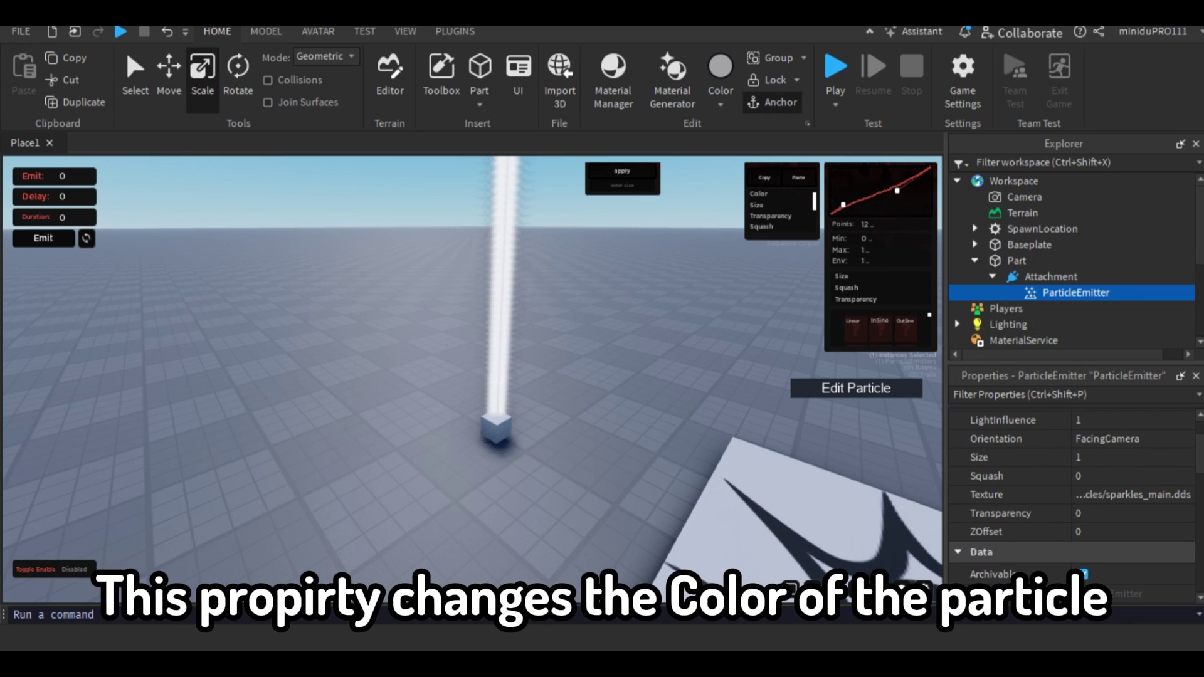
{"action": "scroll", "coordinate": [1009, 496], "scroll_direction": "up", "scroll_amount": 3}
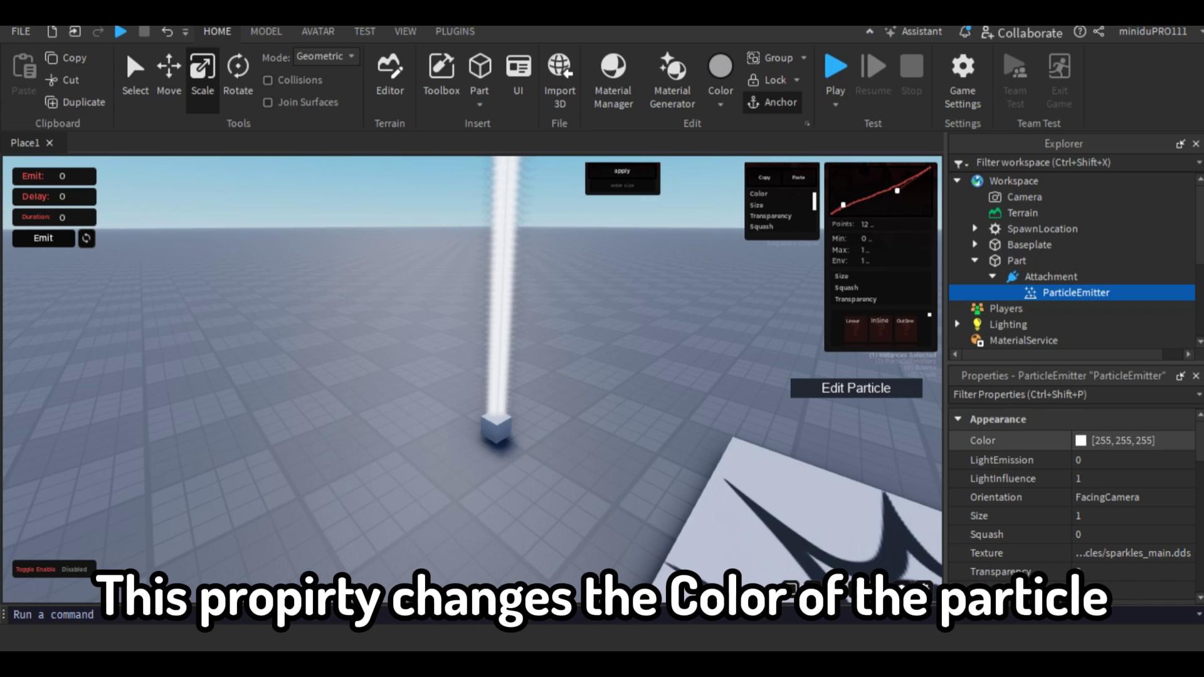
{"action": "left_click", "coordinate": [1182, 441]}
{"action": "left_click_drag", "start_coordinate": [713, 153], "coordinate": [949, 153]}
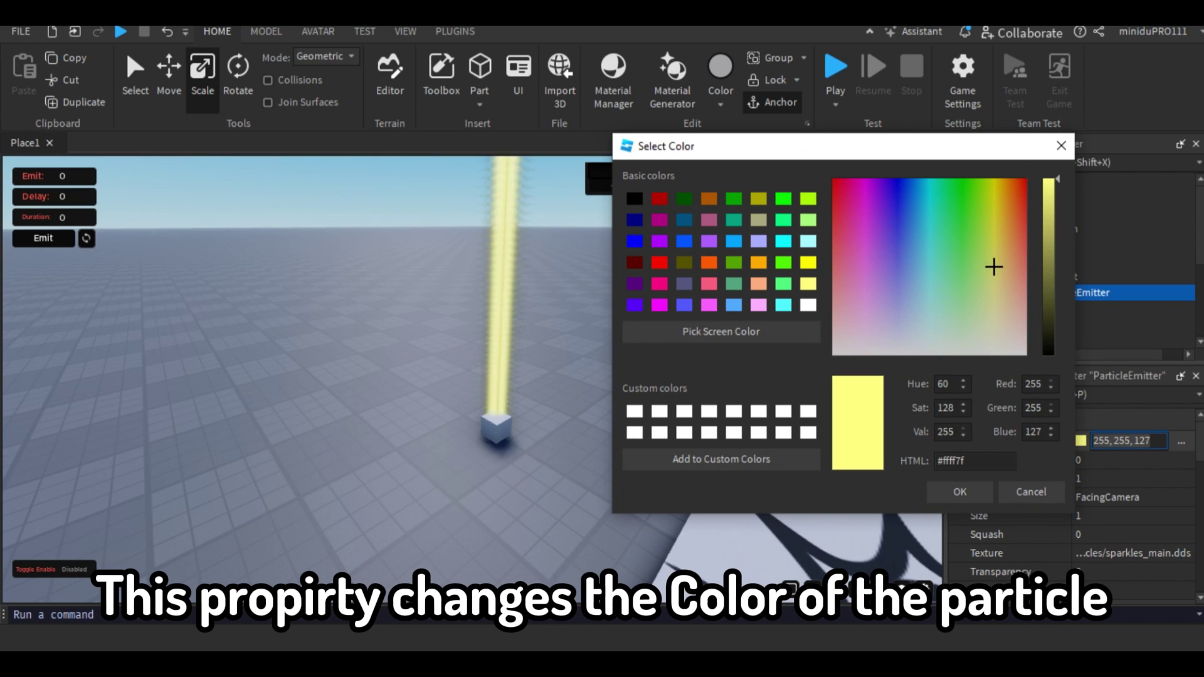
{"action": "left_click_drag", "start_coordinate": [991, 266], "coordinate": [1015, 182]}
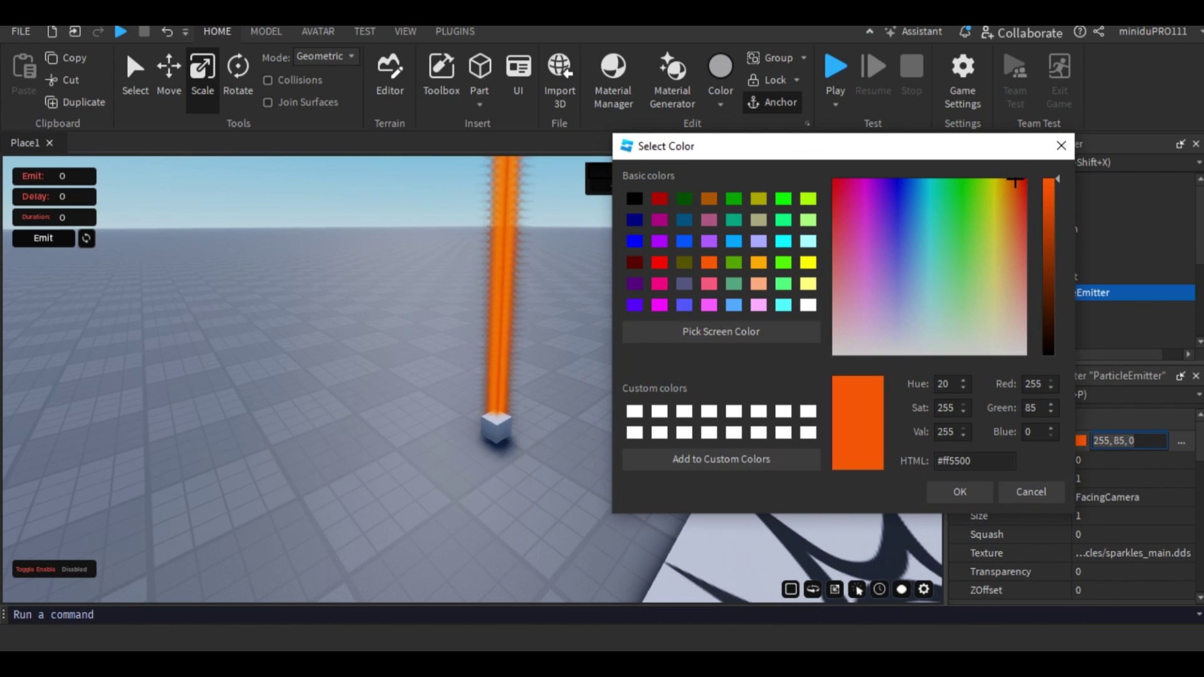
{"action": "left_click", "coordinate": [733, 284]}
{"action": "left_click", "coordinate": [734, 198]}
{"action": "left_click", "coordinate": [734, 221]}
{"action": "left_click", "coordinate": [660, 242]}
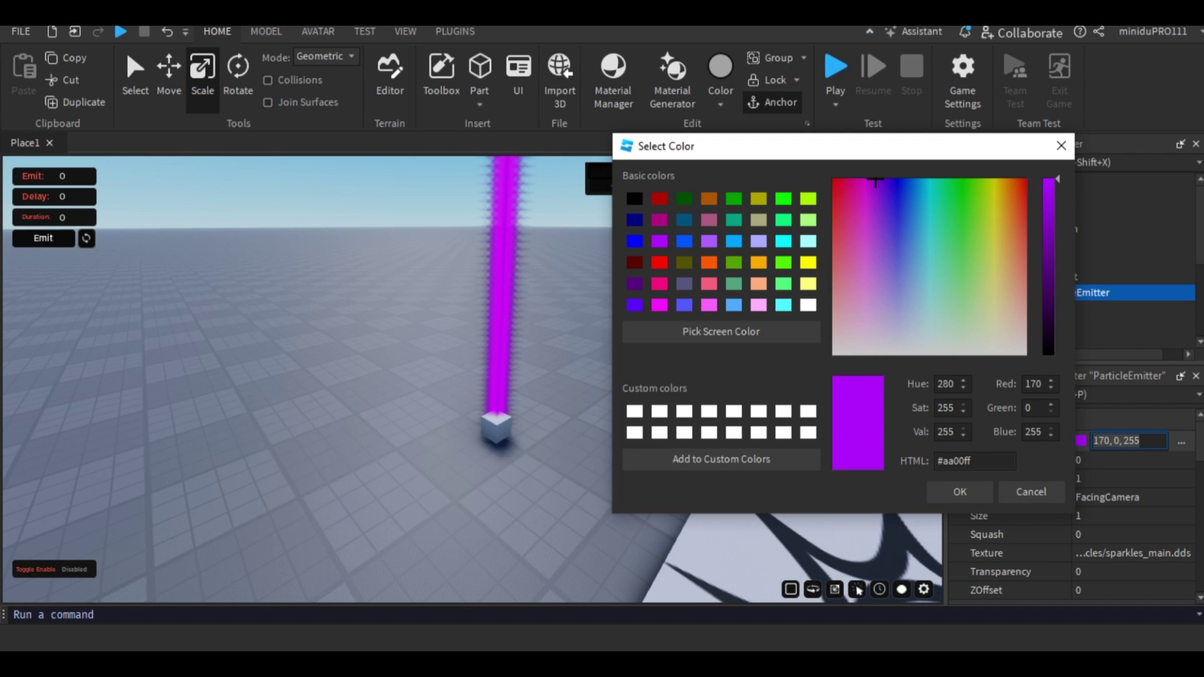
{"action": "left_click", "coordinate": [959, 493]}
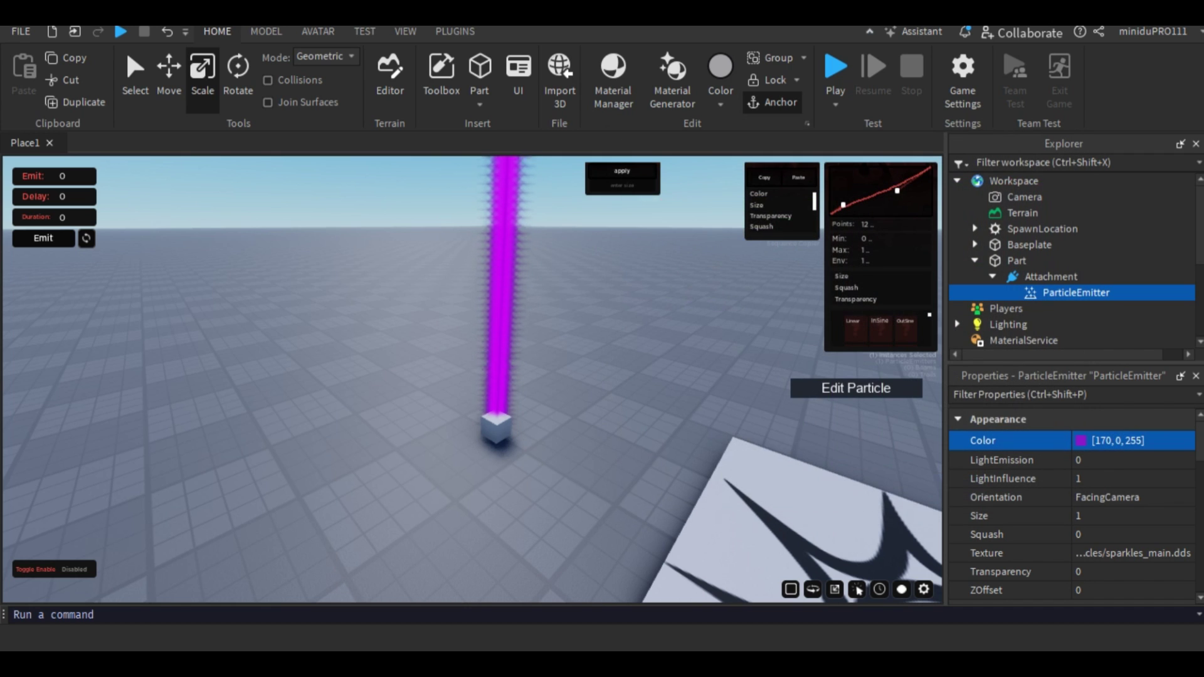
- Darken the start point of the emitter's color sequence to near-black purple, making a gradient up to bright purple
{"action": "left_click", "coordinate": [1181, 442]}
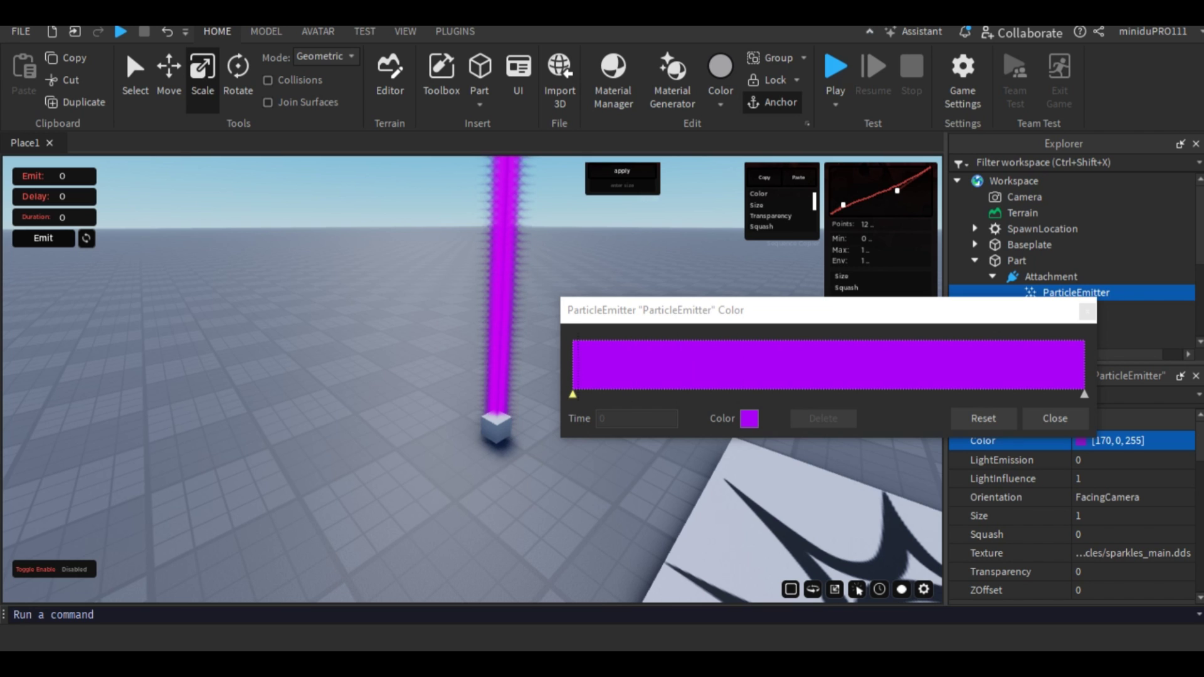
{"action": "left_click", "coordinate": [749, 419]}
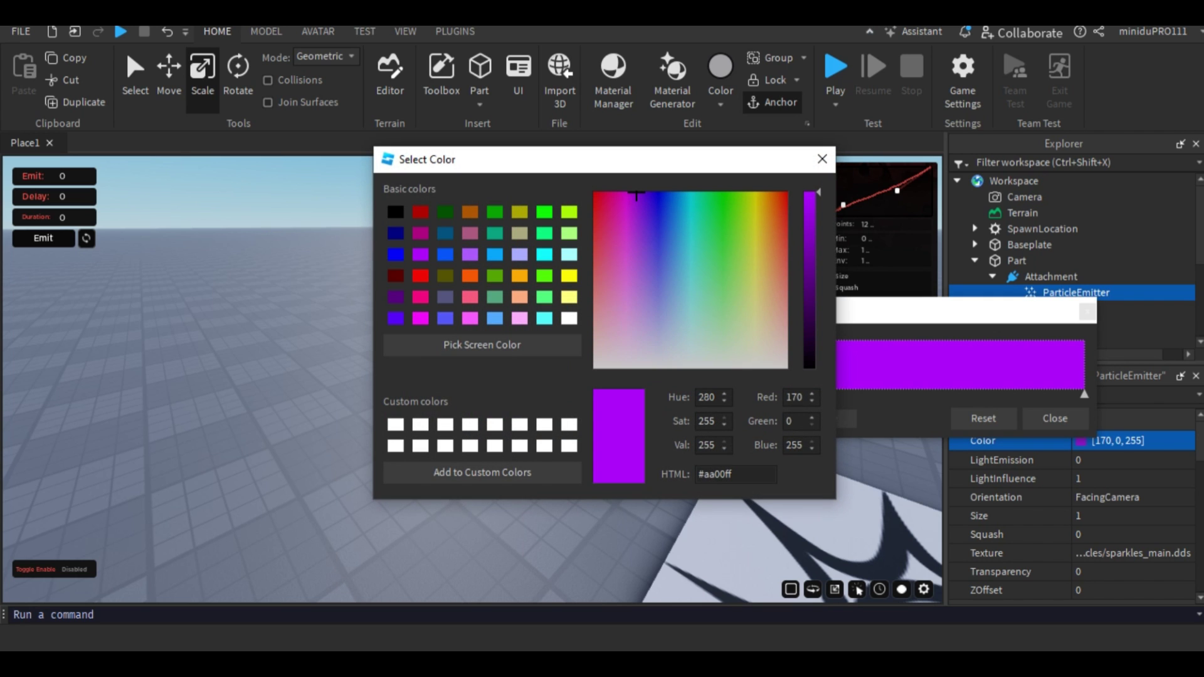
{"action": "left_click_drag", "start_coordinate": [818, 193], "coordinate": [818, 344]}
{"action": "left_click", "coordinate": [820, 159]}
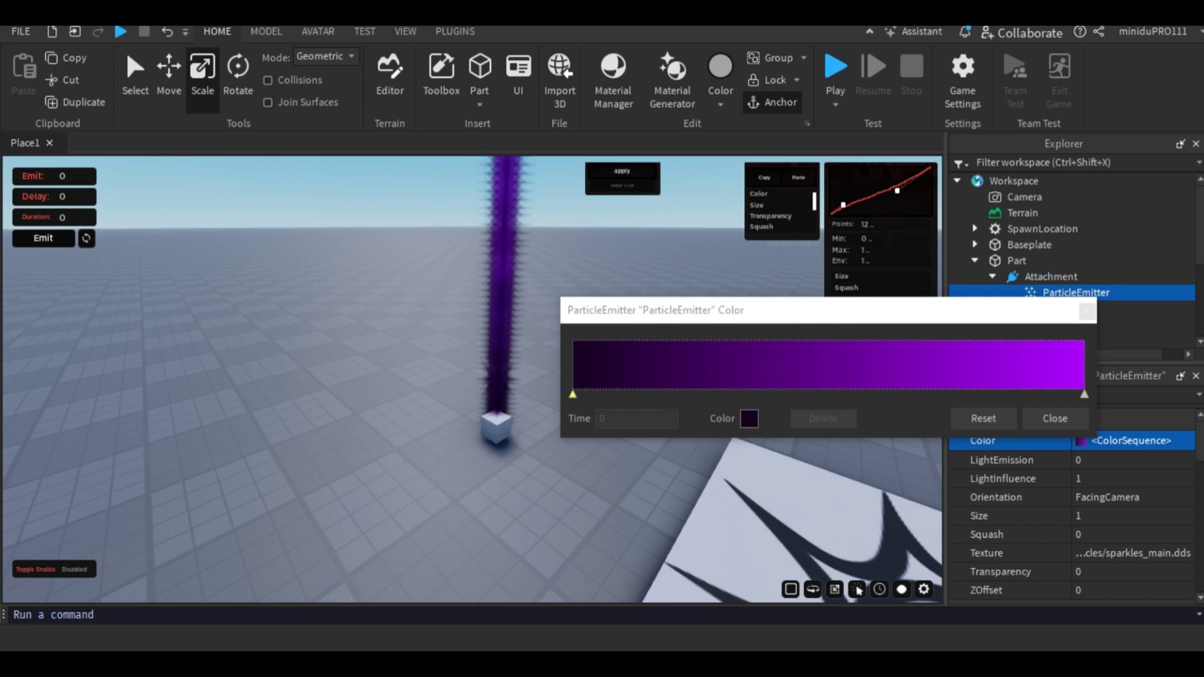
{"action": "left_click", "coordinate": [1055, 418]}
{"action": "mouse_move", "coordinate": [565, 376]}
{"action": "right_mouse_down"}
{"action": "mouse_move", "coordinate": [567, 245]}
{"action": "mouse_move", "coordinate": [571, 351]}
{"action": "mouse_move", "coordinate": [583, 350]}
{"action": "mouse_move", "coordinate": [533, 351]}
{"action": "mouse_move", "coordinate": [559, 379]}
{"action": "right_mouse_up"}
{"action": "key", "text": "s"}
{"action": "key", "text": "w"}
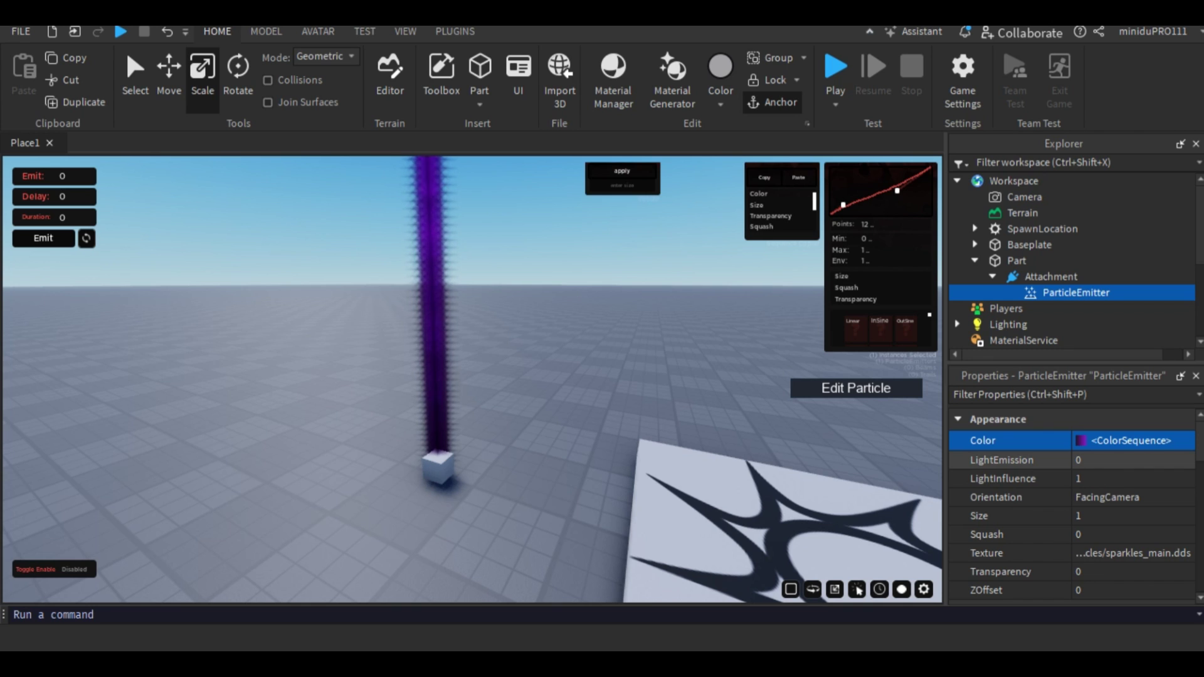
- Set the ParticleEmitter's LightEmission to 1
{"action": "left_click", "coordinate": [1099, 461]}
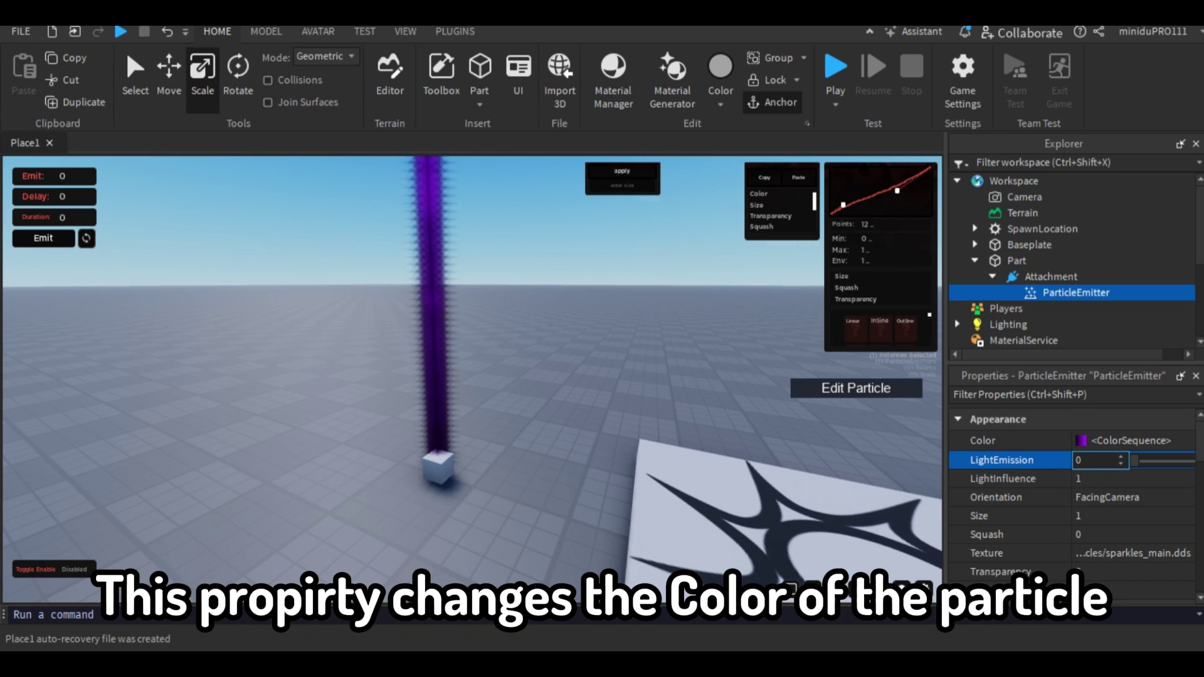
{"action": "key", "text": "BackSpace"}
{"action": "type", "text": "1"}
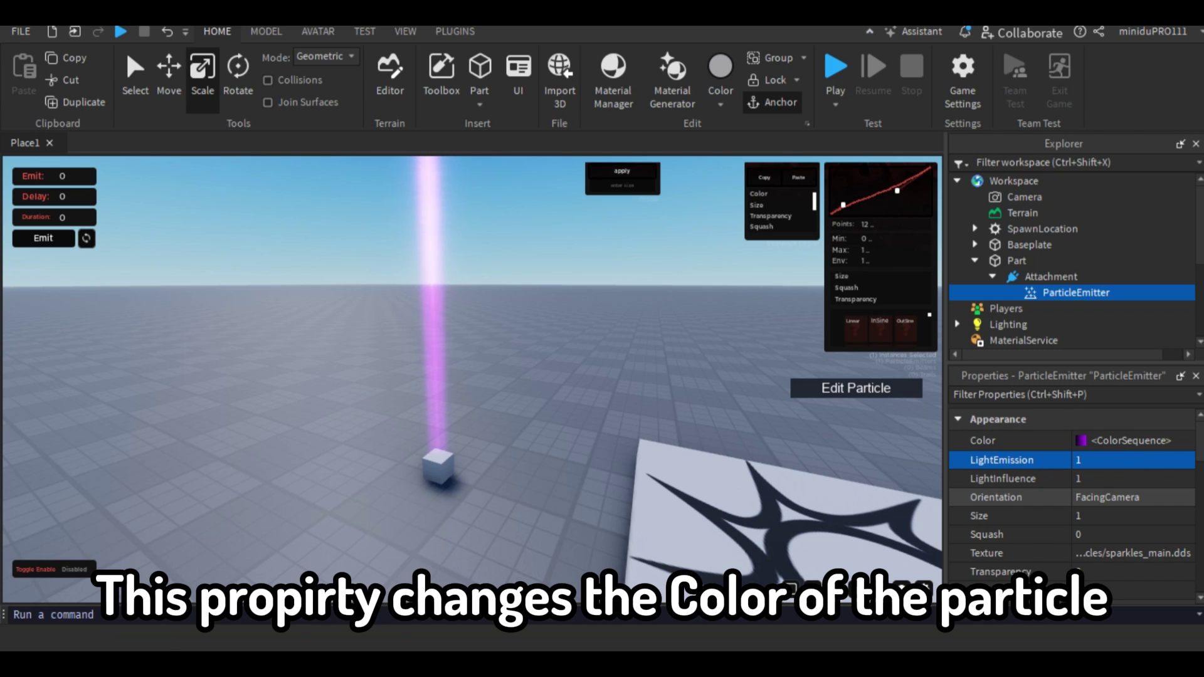
- Examine the effect of the LightEmission setting on the particle beam from several sides and distances
{"action": "right_click_drag", "start_coordinate": [470, 376], "coordinate": [352, 395]}
{"action": "key", "text": "s"}
{"action": "key", "text": "d"}
{"action": "key", "text": "w"}
{"action": "key", "text": "s"}
{"action": "key", "text": "d"}
{"action": "key", "text": "w"}
{"action": "key", "text": "w"}
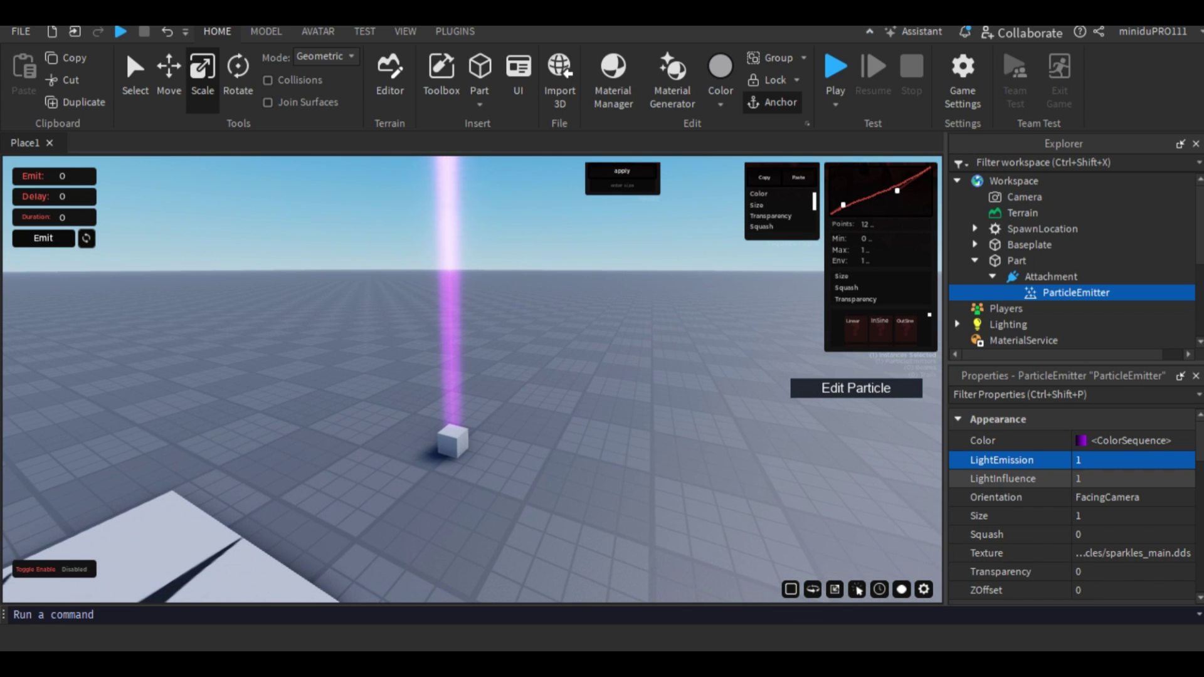
- Set the ParticleEmitter's LightInfluence to 0 and its Brightness to 110
{"action": "left_click", "coordinate": [1094, 479]}
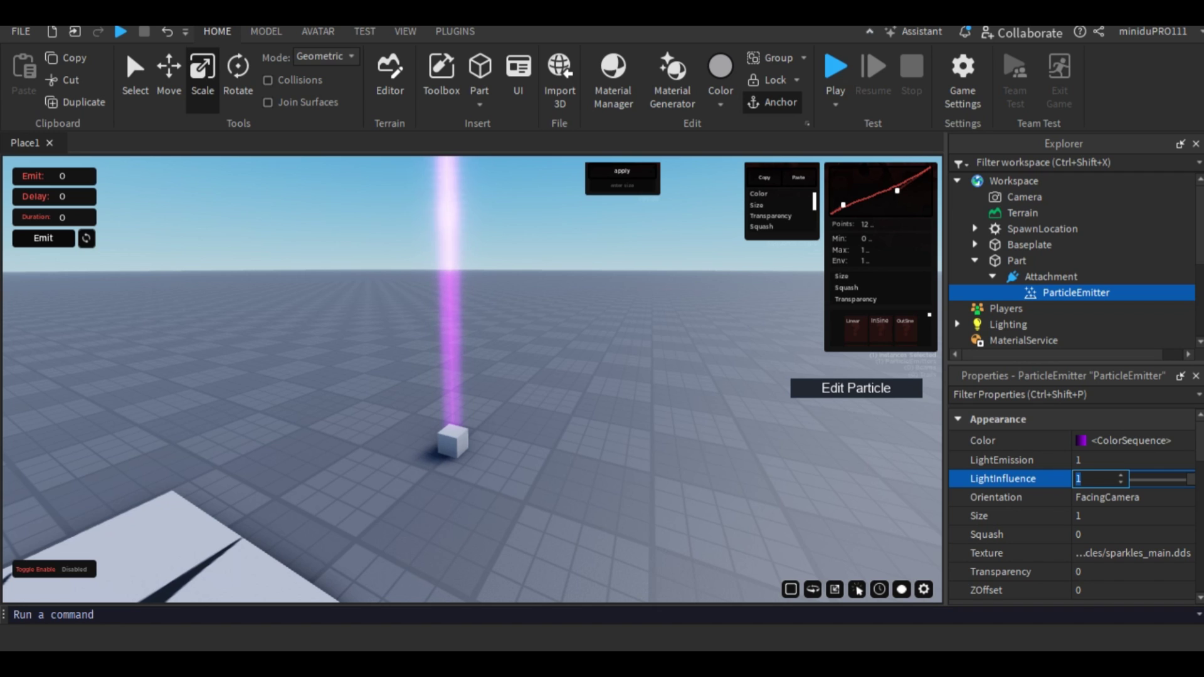
{"action": "type", "text": "0"}
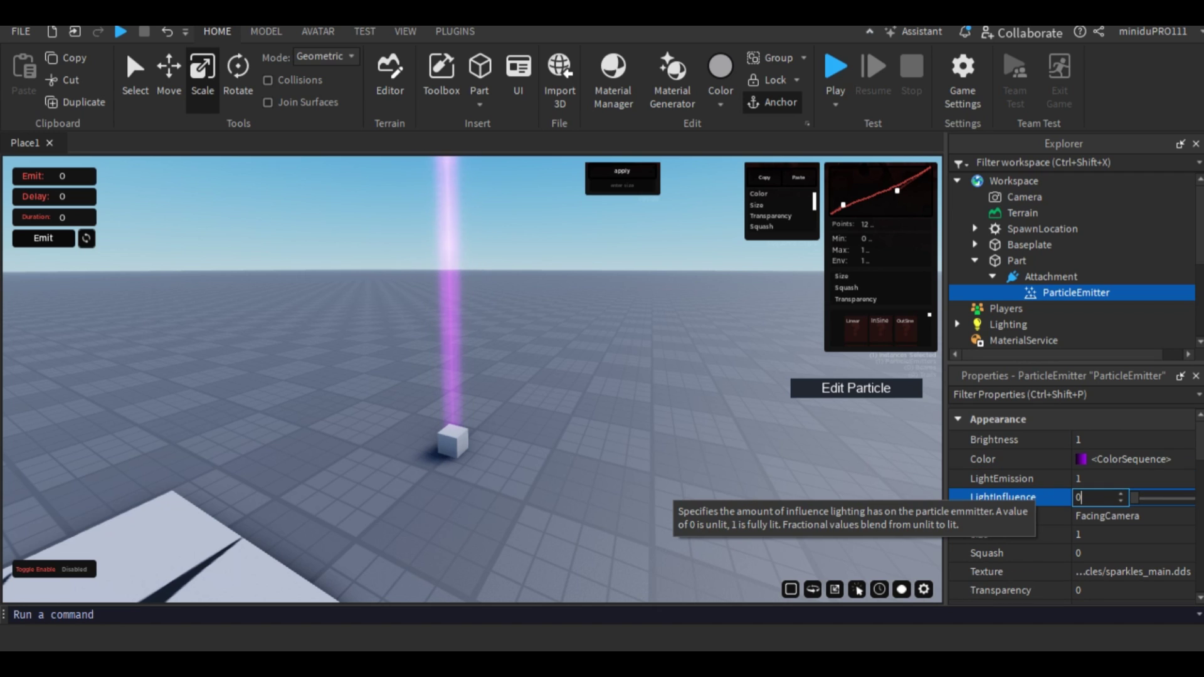
{"action": "key", "text": "shift+Tab"}
{"action": "key", "text": "shift+Tab"}
{"action": "key", "text": "shift+Tab"}
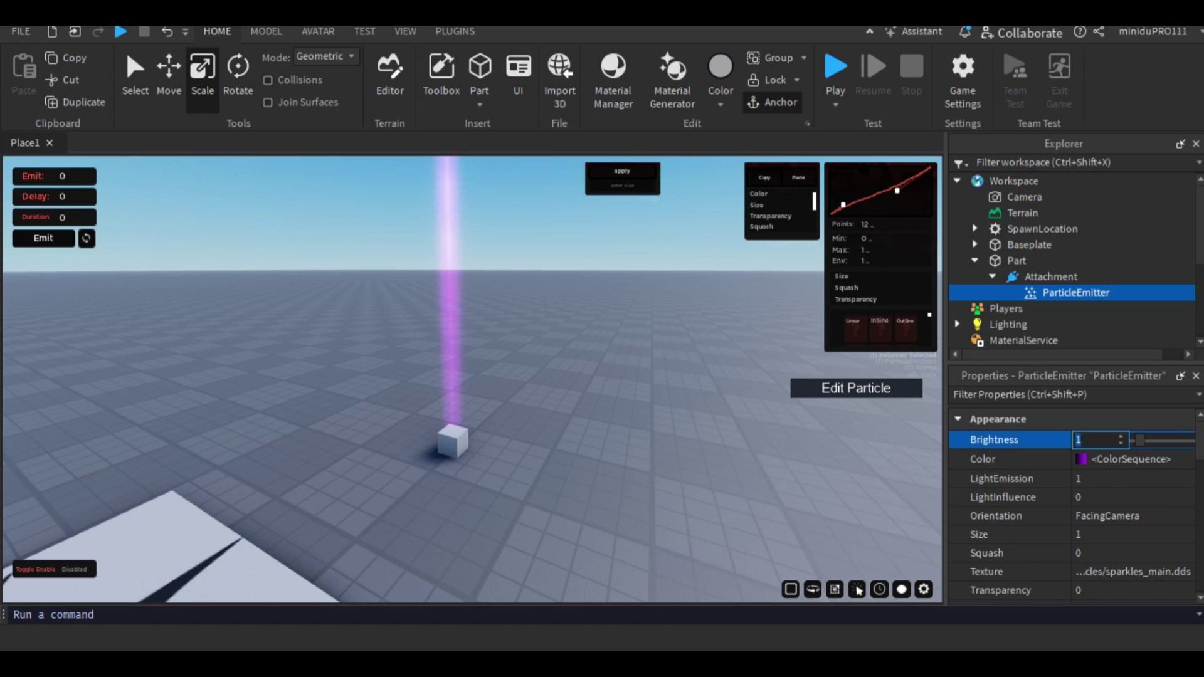
{"action": "type", "text": "0"}
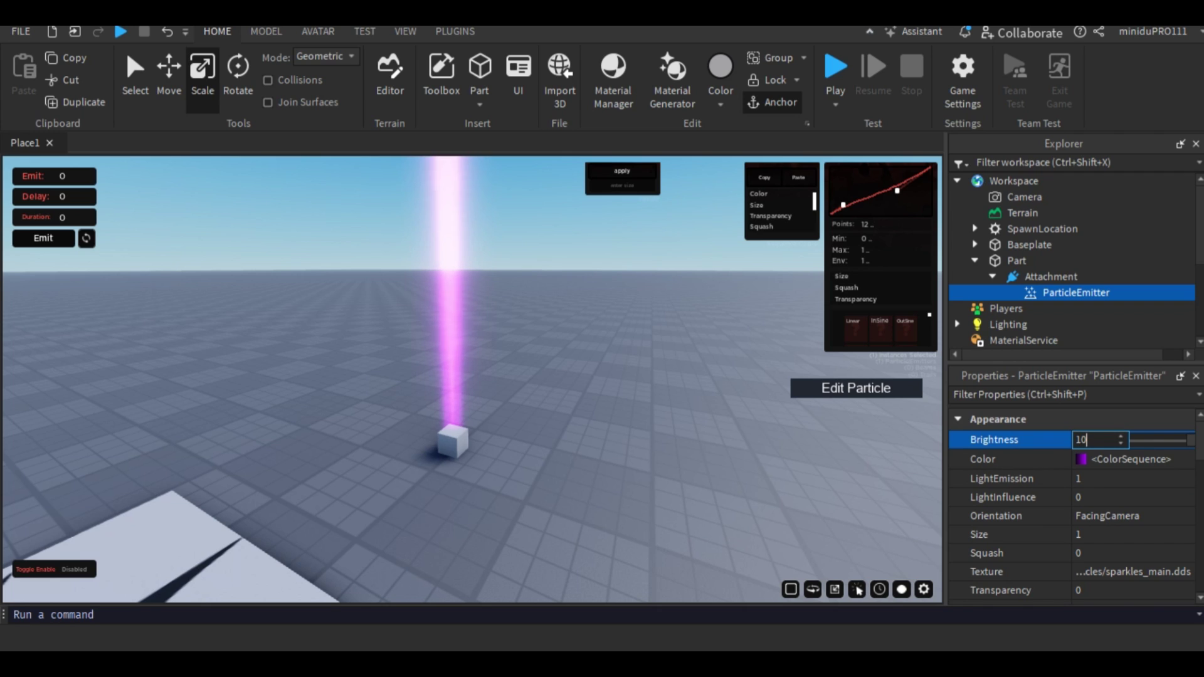
{"action": "key", "text": "BackSpace"}
{"action": "type", "text": "10"}
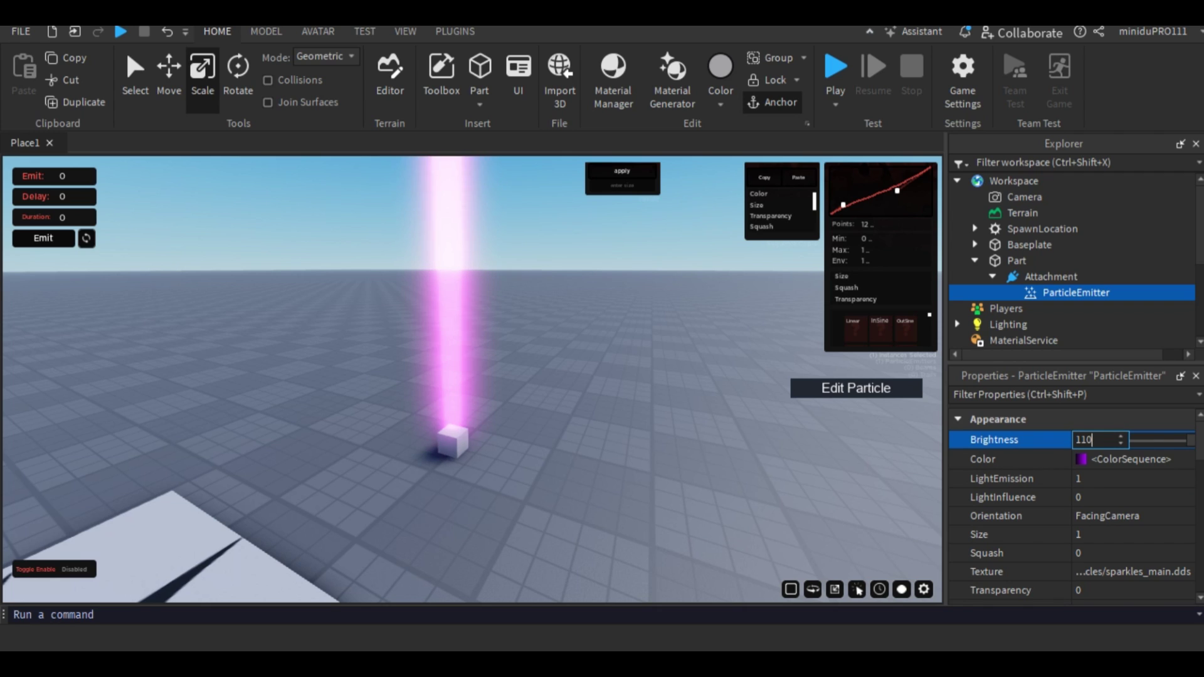
{"action": "right_click_drag", "start_coordinate": [473, 379], "coordinate": [475, 308]}
{"action": "key", "text": "s"}
{"action": "key", "text": "w"}
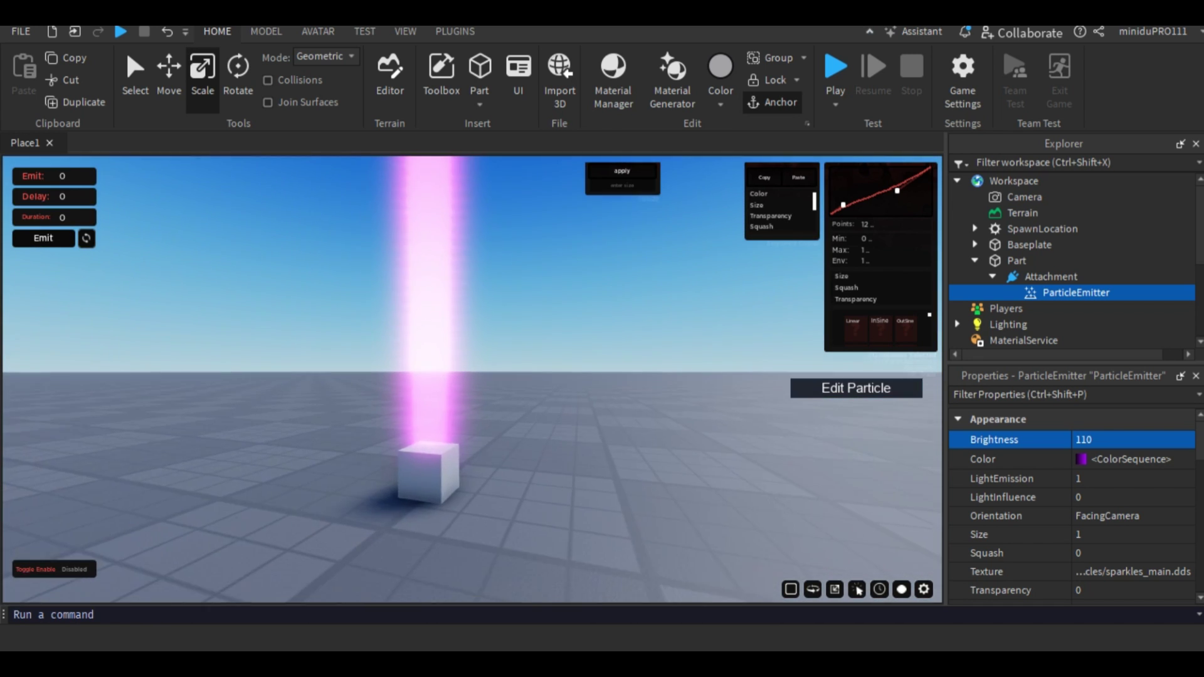
- Set the particle Orientation to FacingCameraWorldUp and check the beam from above
{"action": "key", "text": "s"}
{"action": "left_click", "coordinate": [1123, 516]}
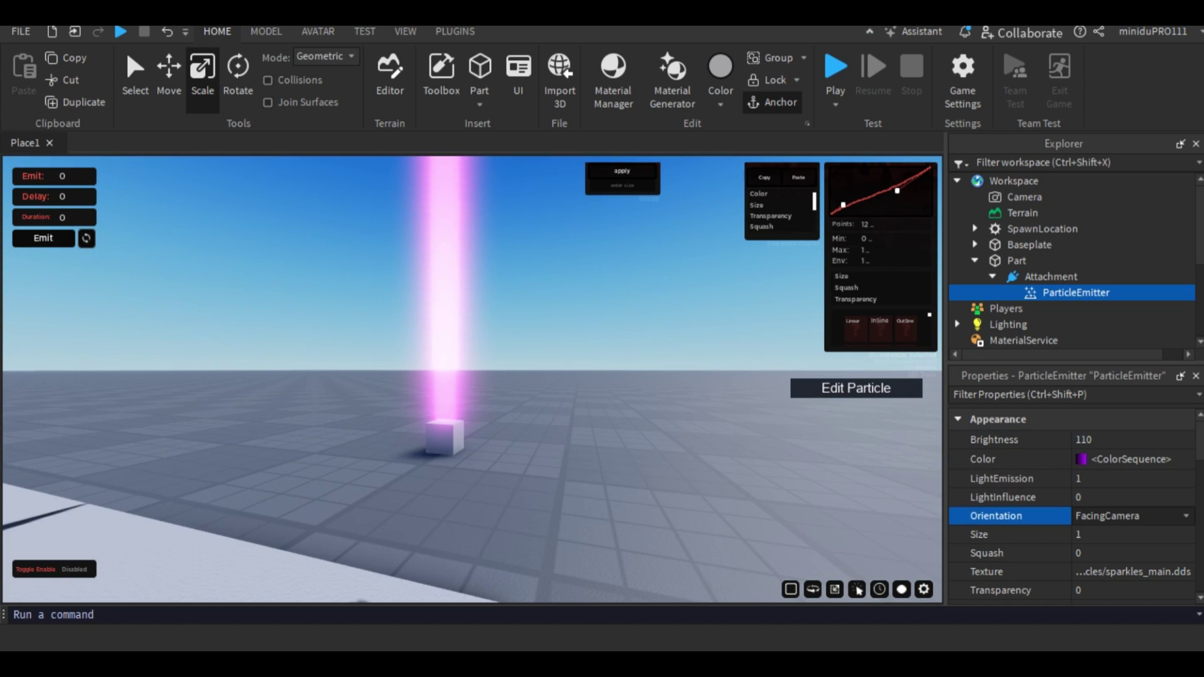
{"action": "left_click", "coordinate": [1127, 545]}
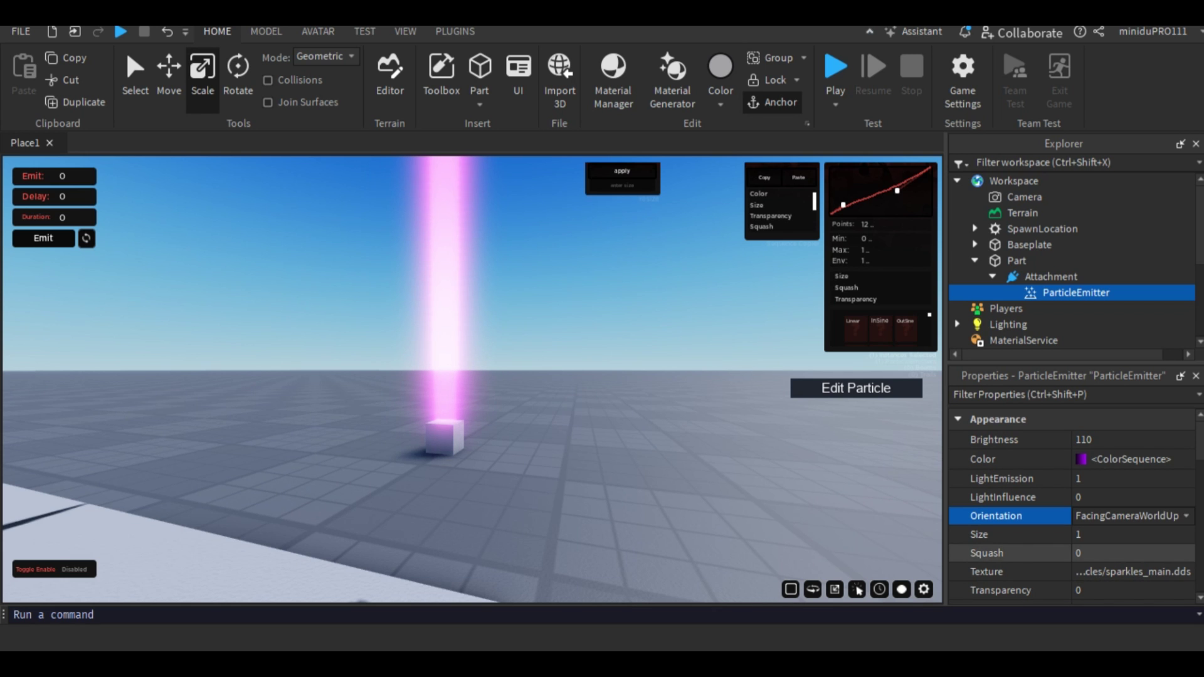
{"action": "right_click_drag", "start_coordinate": [471, 376], "coordinate": [408, 414]}
{"action": "key", "text": "s"}
{"action": "key", "text": "d"}
{"action": "key", "text": "d"}
{"action": "key", "text": "s"}
- Change the particle Orientation to VelocityParallel
{"action": "left_click", "coordinate": [1127, 516]}
{"action": "left_click", "coordinate": [1127, 515]}
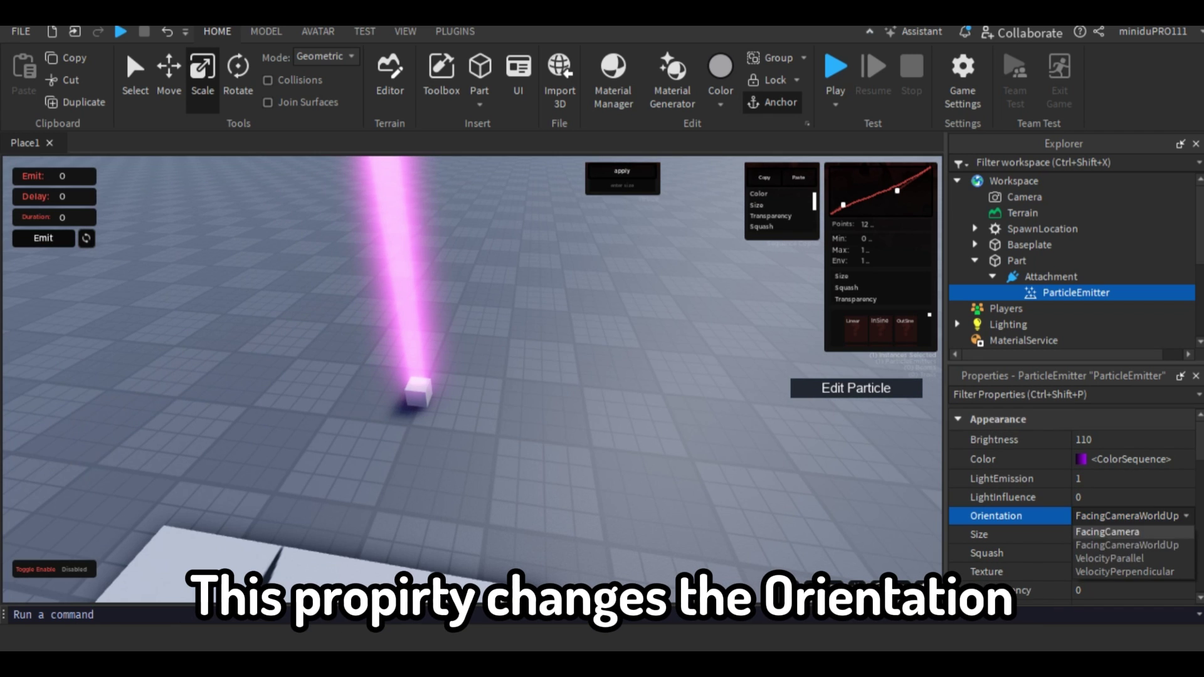
{"action": "left_click", "coordinate": [1127, 558]}
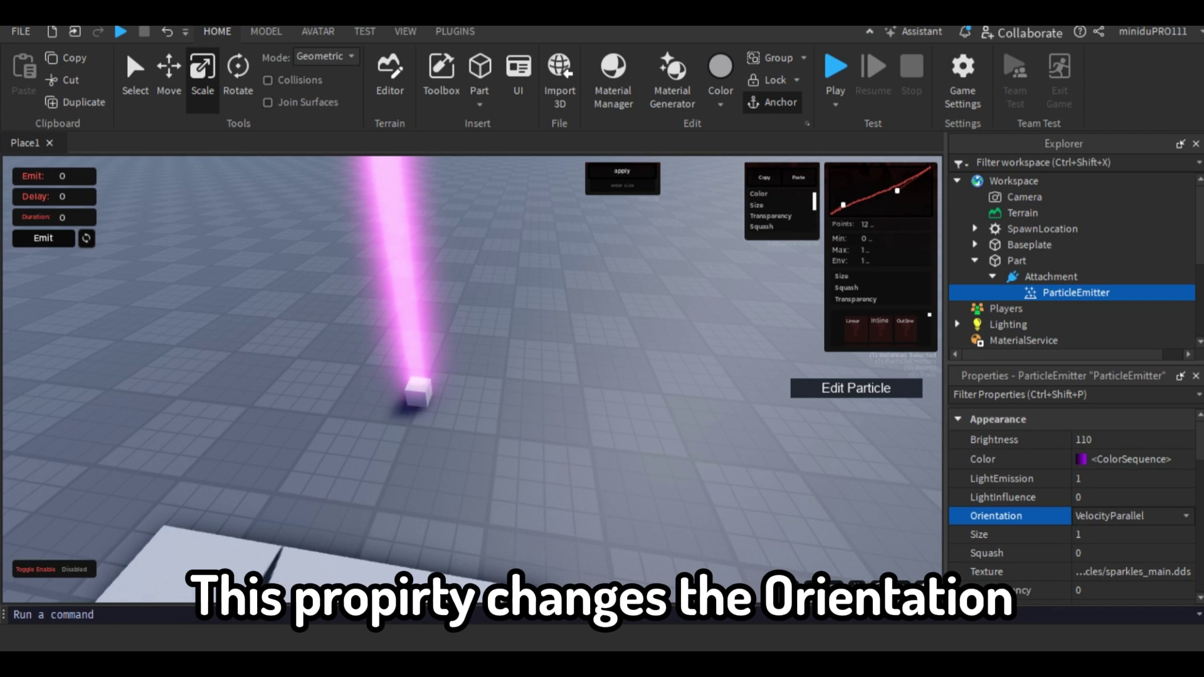
- Examine the particle beam with the VelocityParallel orientation from different angles and distances
{"action": "key", "text": "s"}
{"action": "right_click_drag", "start_coordinate": [470, 376], "coordinate": [530, 314]}
{"action": "key", "text": "s"}
{"action": "key", "text": "w"}
{"action": "key", "text": "s"}
{"action": "key", "text": "a"}
{"action": "key", "text": "s"}
{"action": "key", "text": "w"}
{"action": "key", "text": "s"}
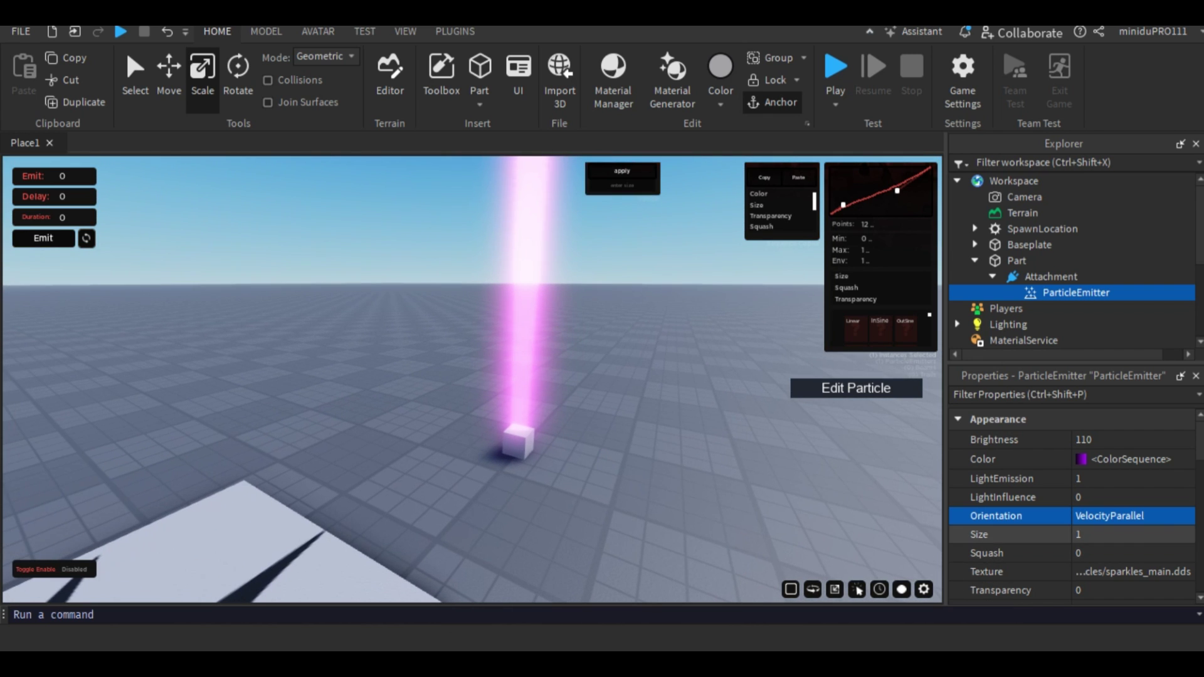
- Switch the particle Orientation to VelocityPerpendicular and check the beam from above and from the side
{"action": "left_click", "coordinate": [1105, 535]}
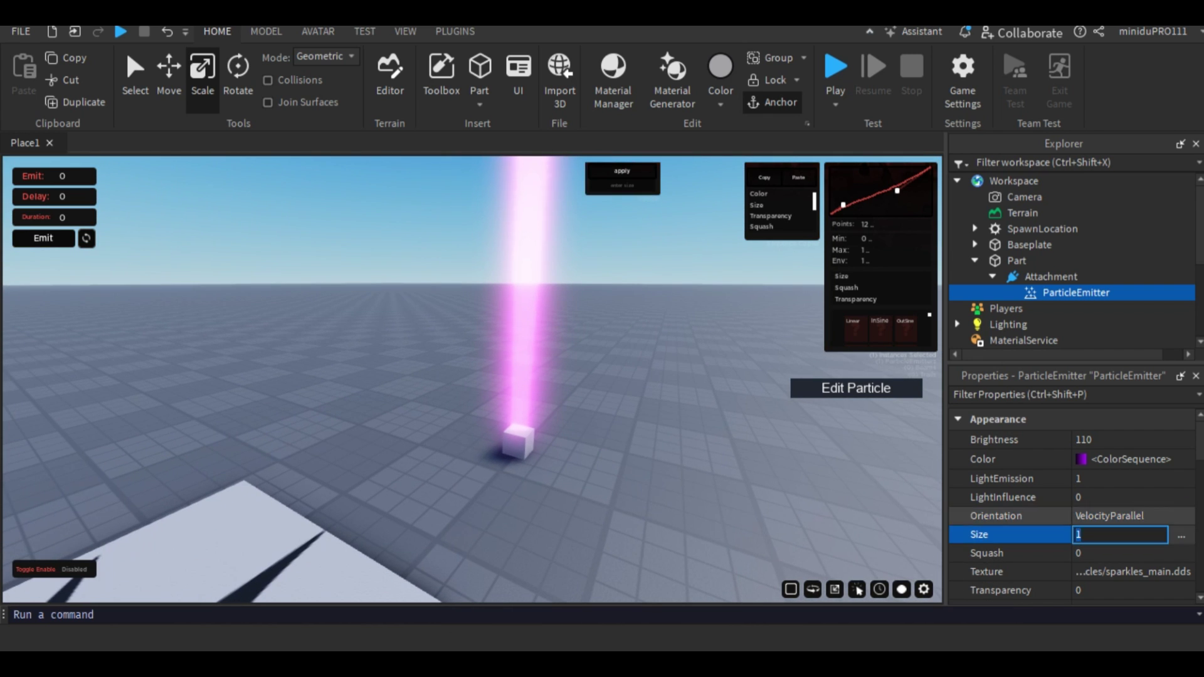
{"action": "left_click", "coordinate": [1109, 517]}
{"action": "left_click", "coordinate": [1125, 572]}
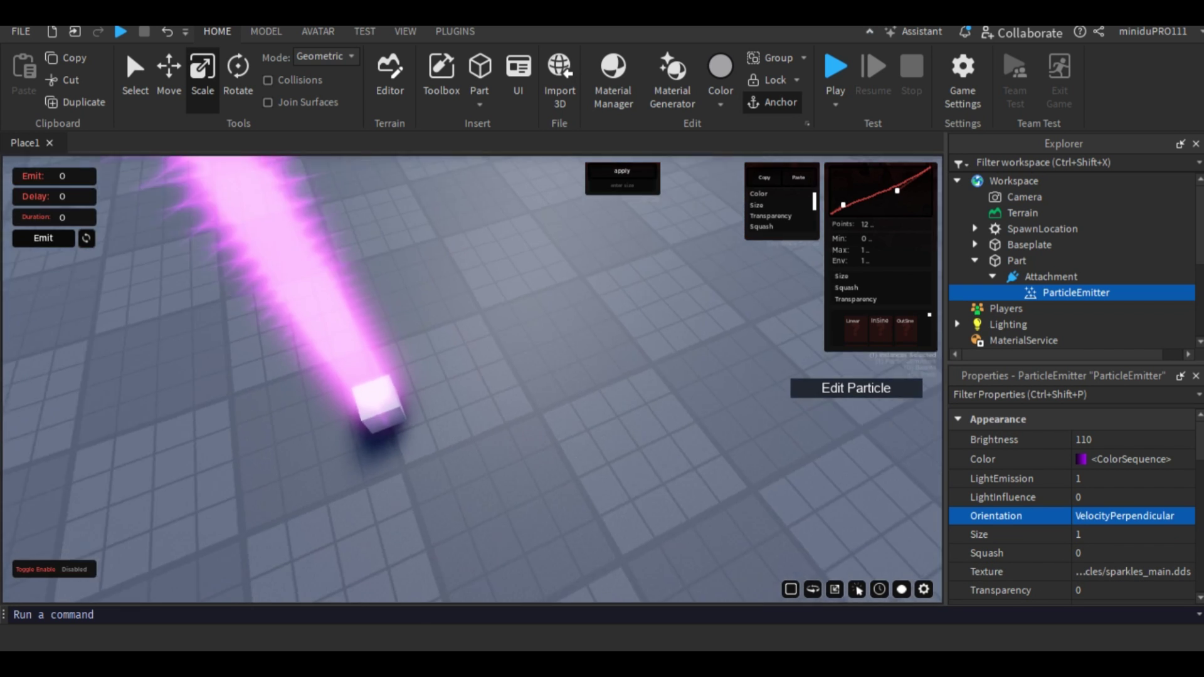
{"action": "mouse_move", "coordinate": [473, 380]}
{"action": "right_mouse_down"}
{"action": "mouse_move", "coordinate": [448, 389]}
{"action": "mouse_move", "coordinate": [461, 239]}
{"action": "mouse_move", "coordinate": [464, 401]}
{"action": "mouse_move", "coordinate": [463, 285]}
{"action": "mouse_move", "coordinate": [473, 389]}
{"action": "right_mouse_up"}
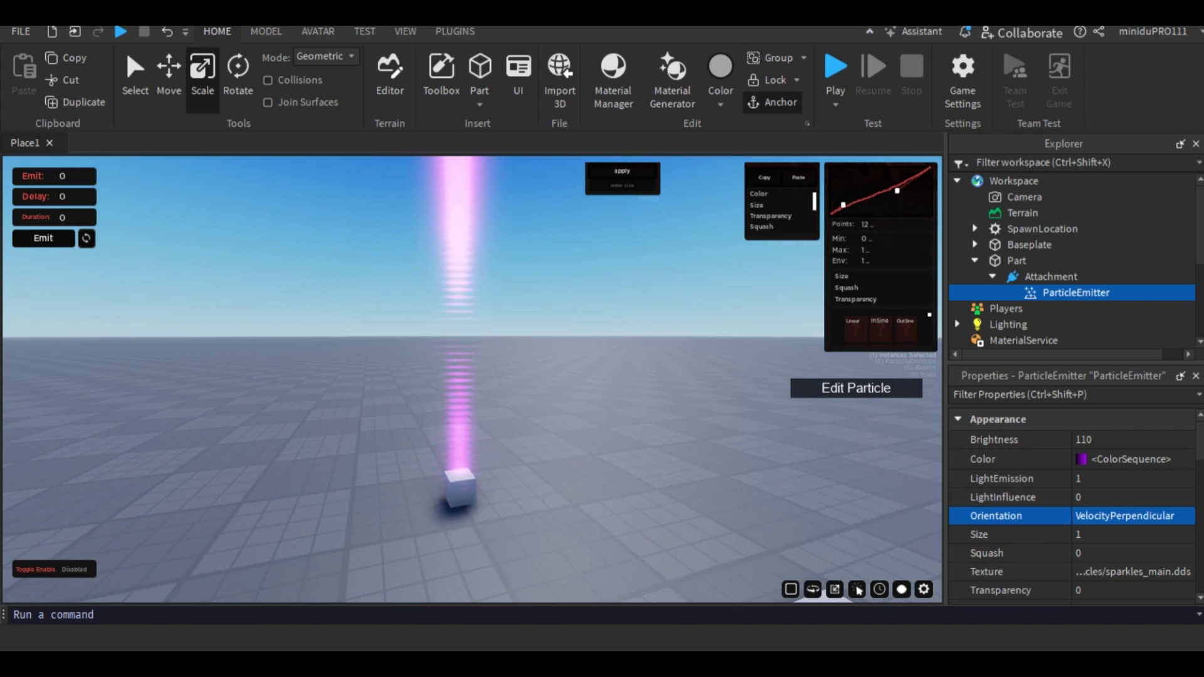
- Set the particle Orientation back to FacingCamera
{"action": "left_click", "coordinate": [1125, 516]}
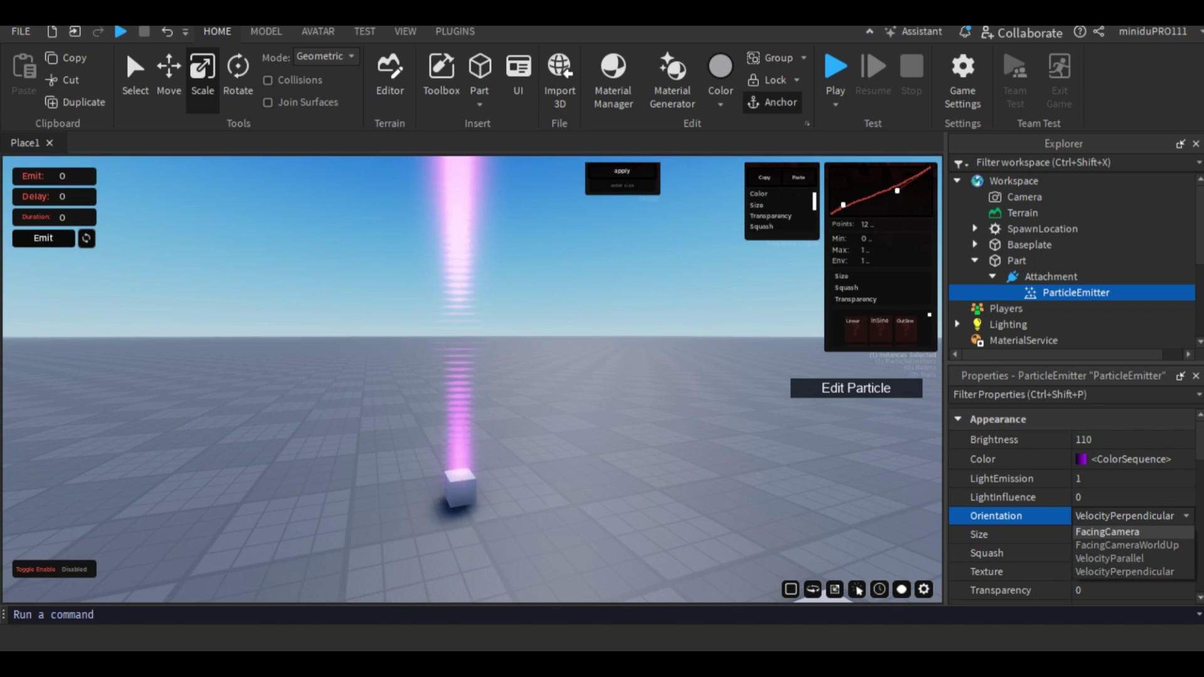
{"action": "left_click", "coordinate": [1109, 532]}
{"action": "left_click", "coordinate": [1108, 535]}
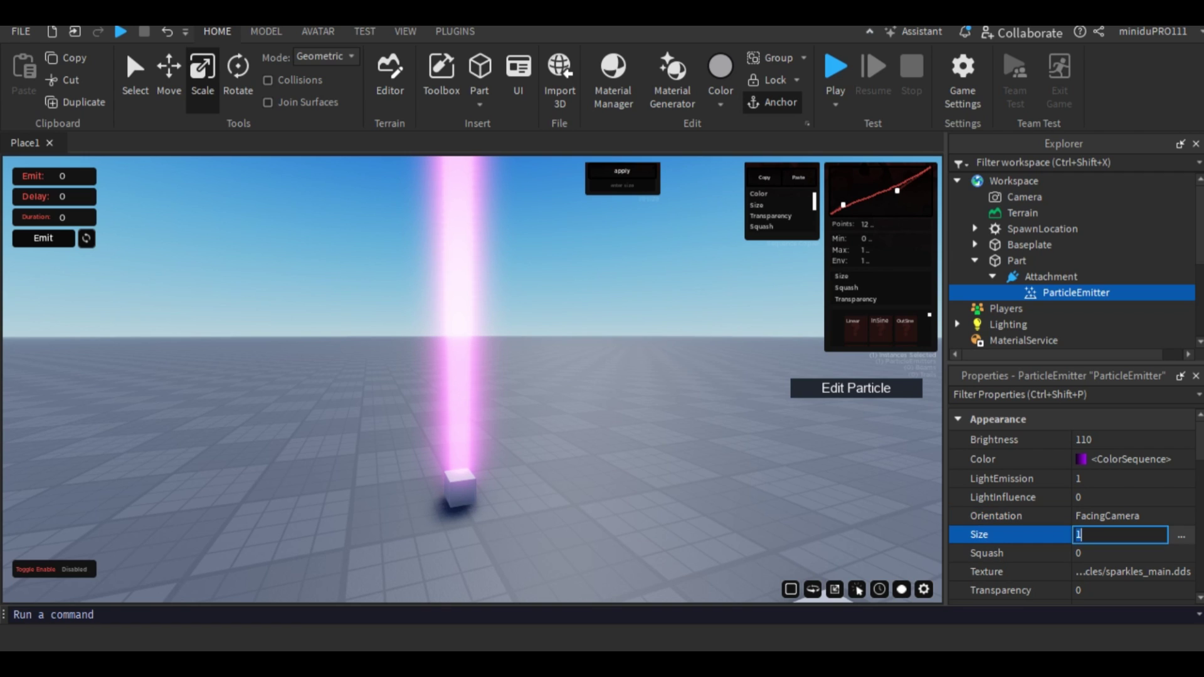
- Try a particle Brightness of 0, then set it to 8
{"action": "left_click", "coordinate": [1103, 440]}
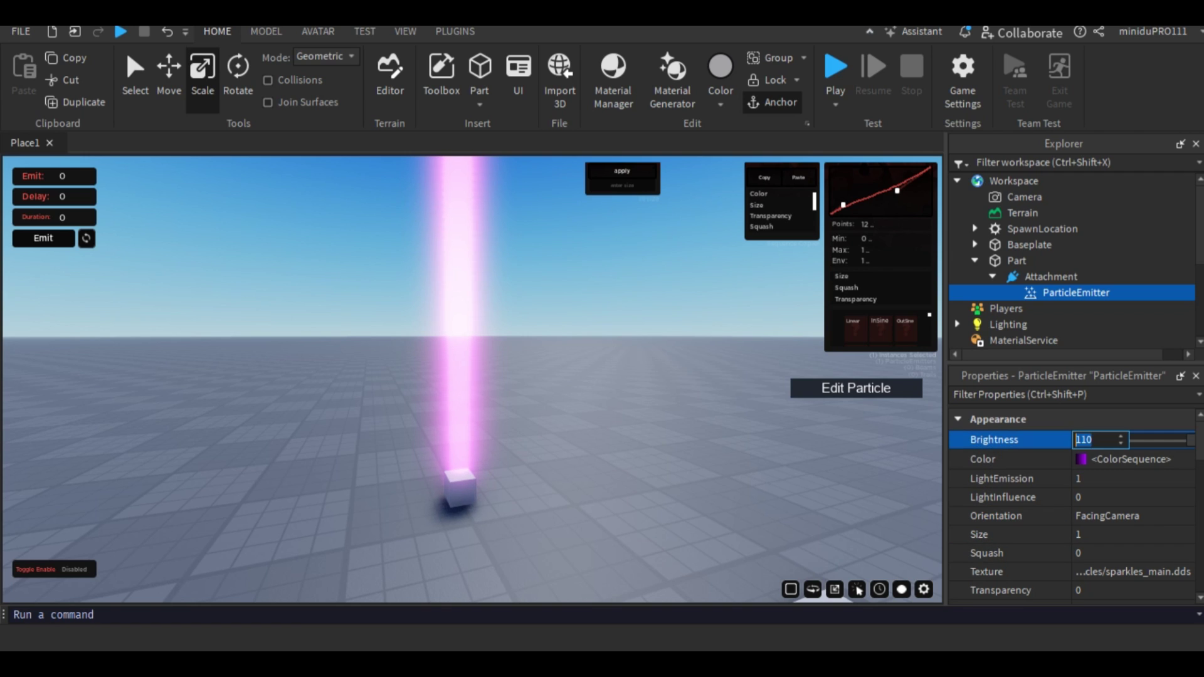
{"action": "type", "text": "0"}
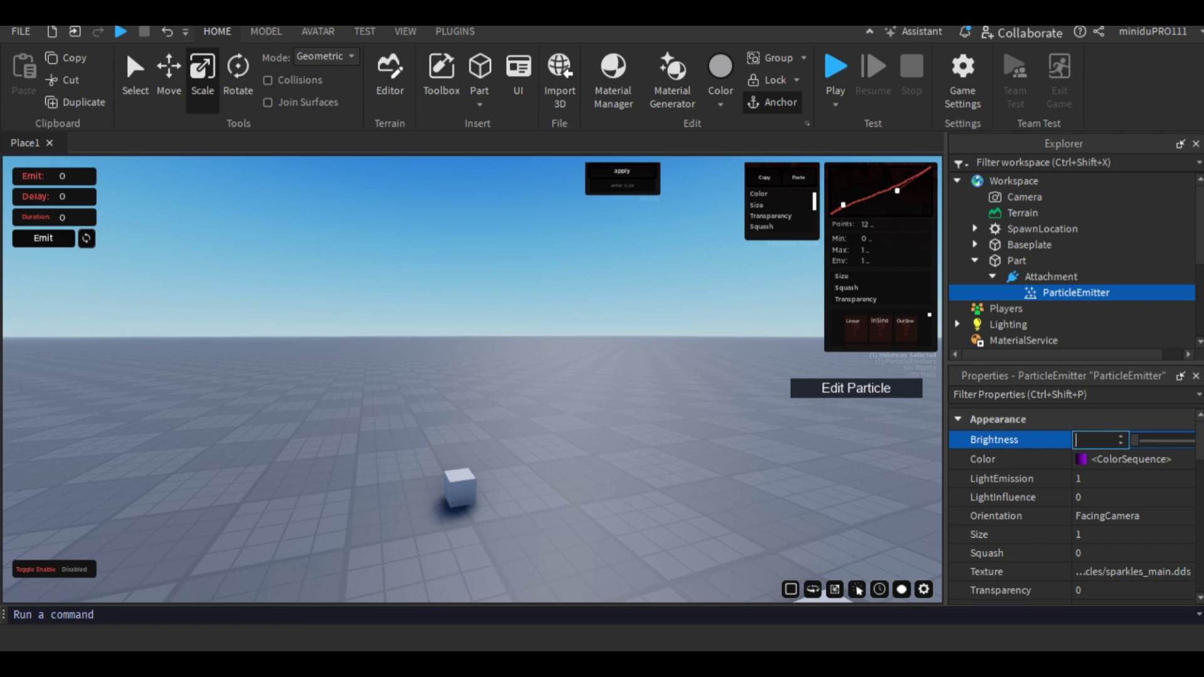
{"action": "type", "text": "1"}
{"action": "key", "text": "BackSpace"}
{"action": "type", "text": "8"}
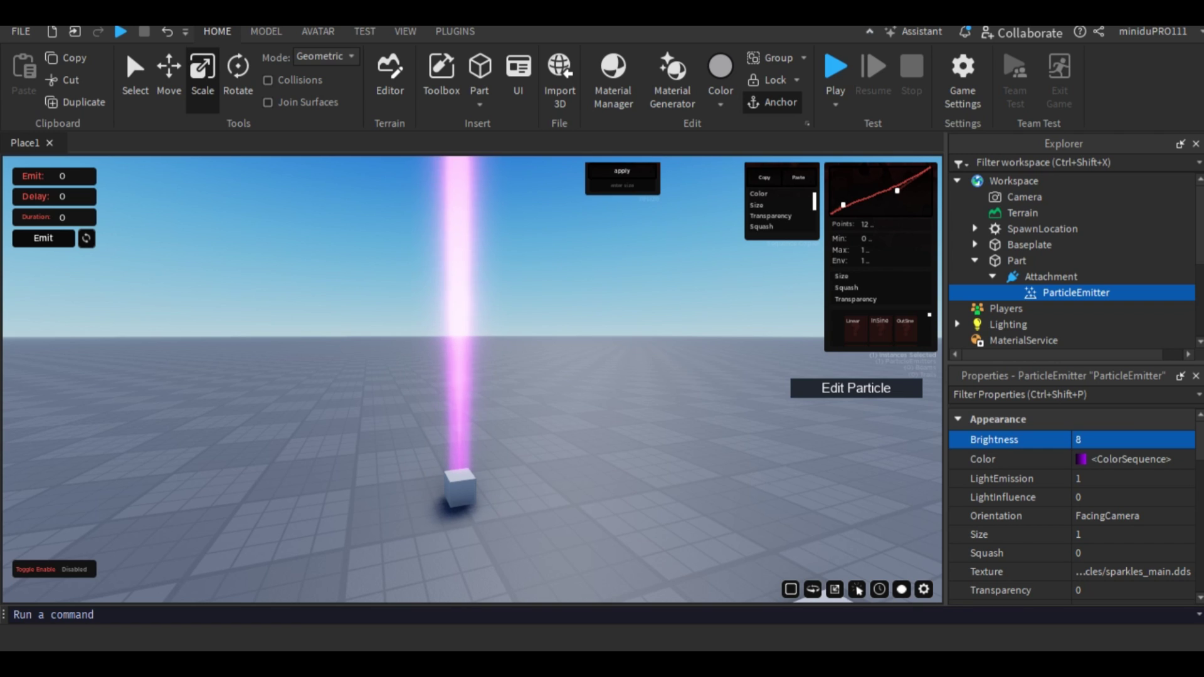
- Open the particle Size graph, raise its end keypoint above the start value, and check how the beam widens toward its tip
{"action": "scroll", "coordinate": [1103, 552], "scroll_direction": "down", "scroll_amount": 1}
{"action": "left_click", "coordinate": [1110, 476]}
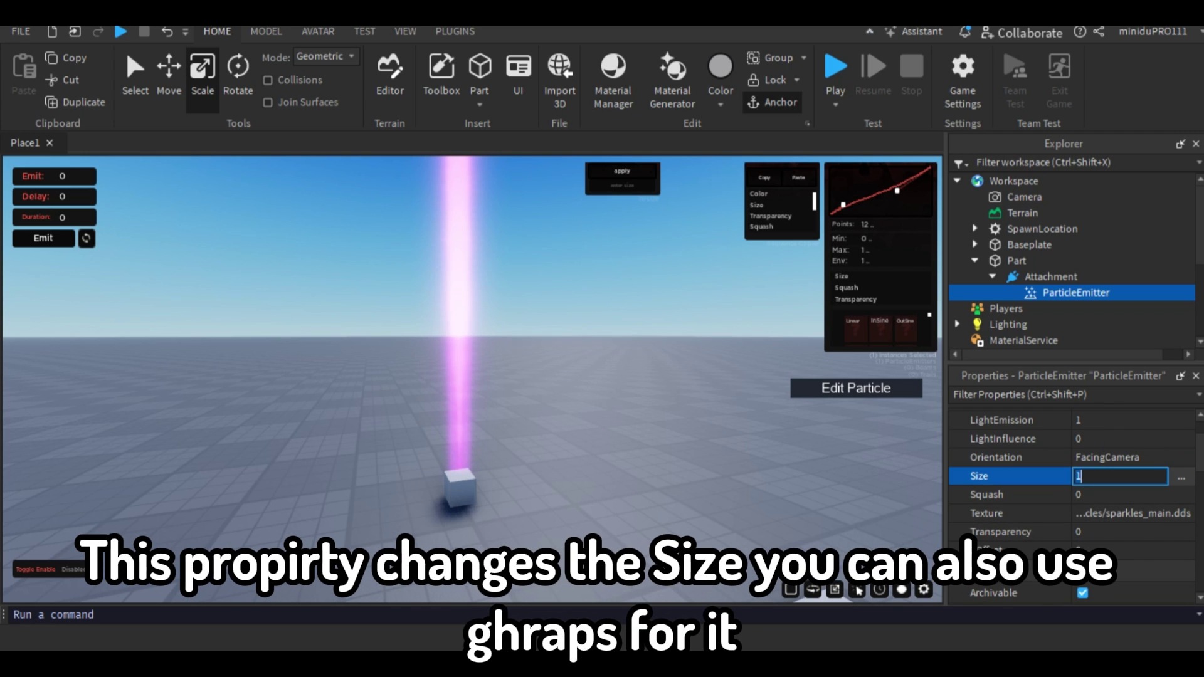
{"action": "left_click", "coordinate": [1181, 478]}
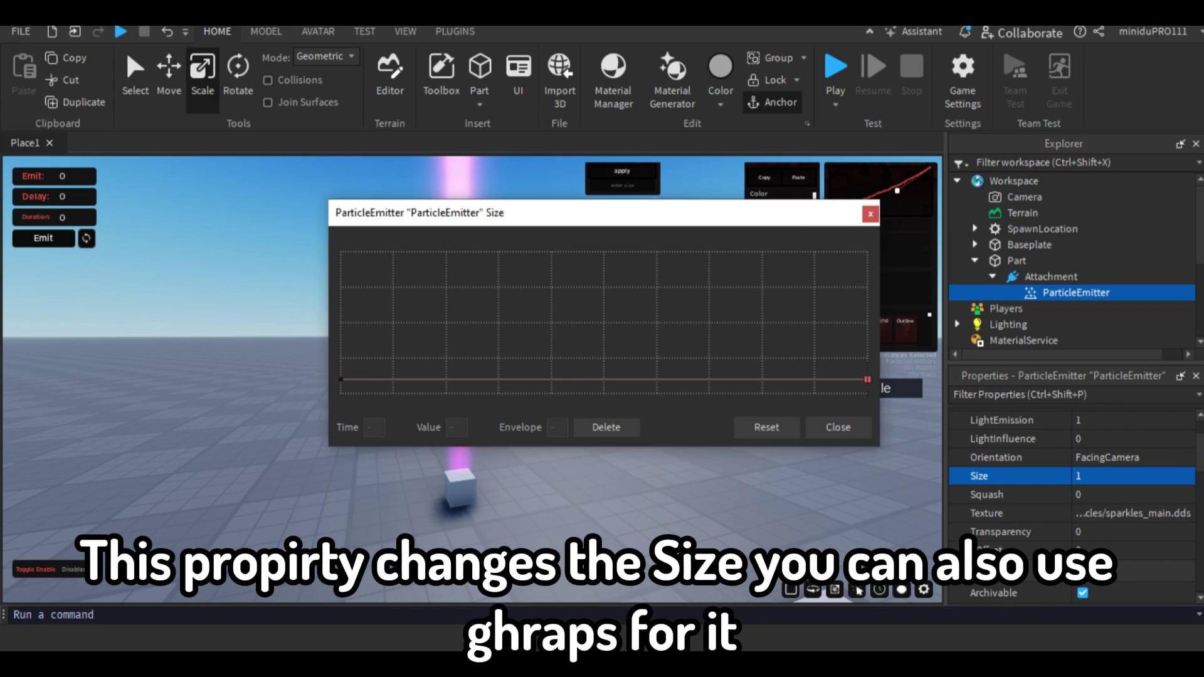
{"action": "left_click_drag", "start_coordinate": [702, 213], "coordinate": [897, 207]}
{"action": "left_click_drag", "start_coordinate": [1062, 375], "coordinate": [1062, 354]}
{"action": "right_click_drag", "start_coordinate": [388, 376], "coordinate": [389, 307]}
{"action": "key", "text": "s"}
{"action": "key", "text": "w"}
{"action": "key", "text": "s"}
{"action": "key", "text": "w"}
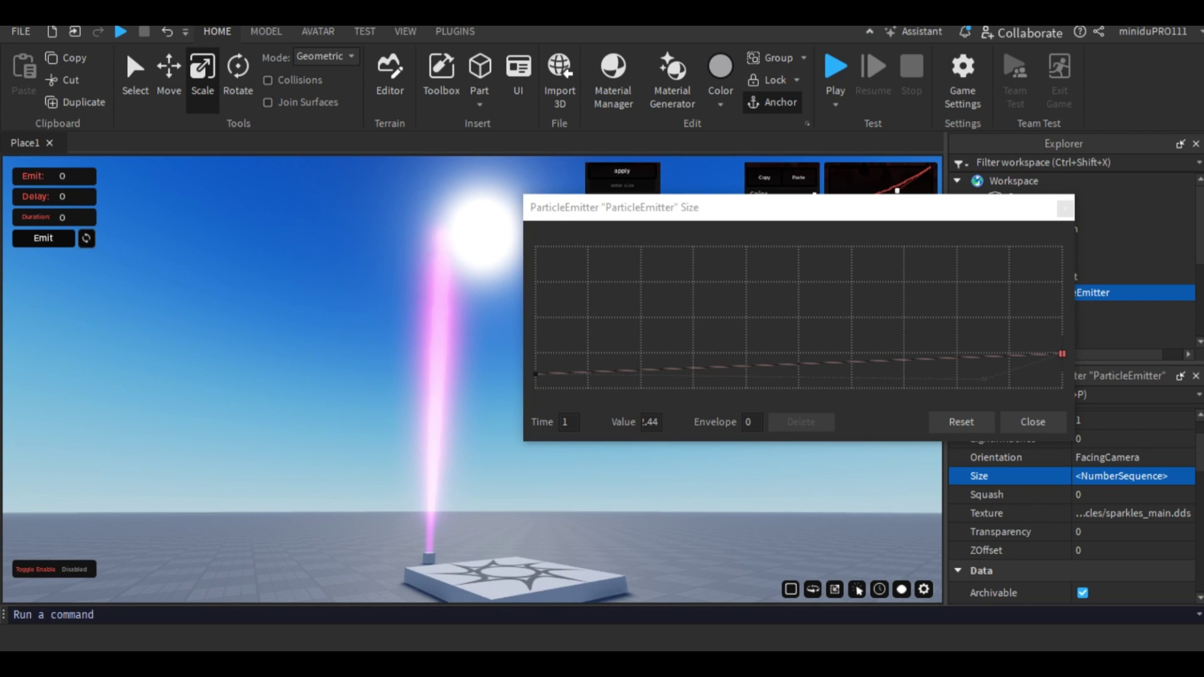
- Set the Size graph's end keypoint to about 1.25 and widen the envelope to 1 at the start and about 1.06 at the end
{"action": "mouse_move", "coordinate": [1062, 354]}
{"action": "left_mouse_down"}
{"action": "mouse_move", "coordinate": [1062, 388]}
{"action": "mouse_move", "coordinate": [1062, 345]}
{"action": "left_mouse_up"}
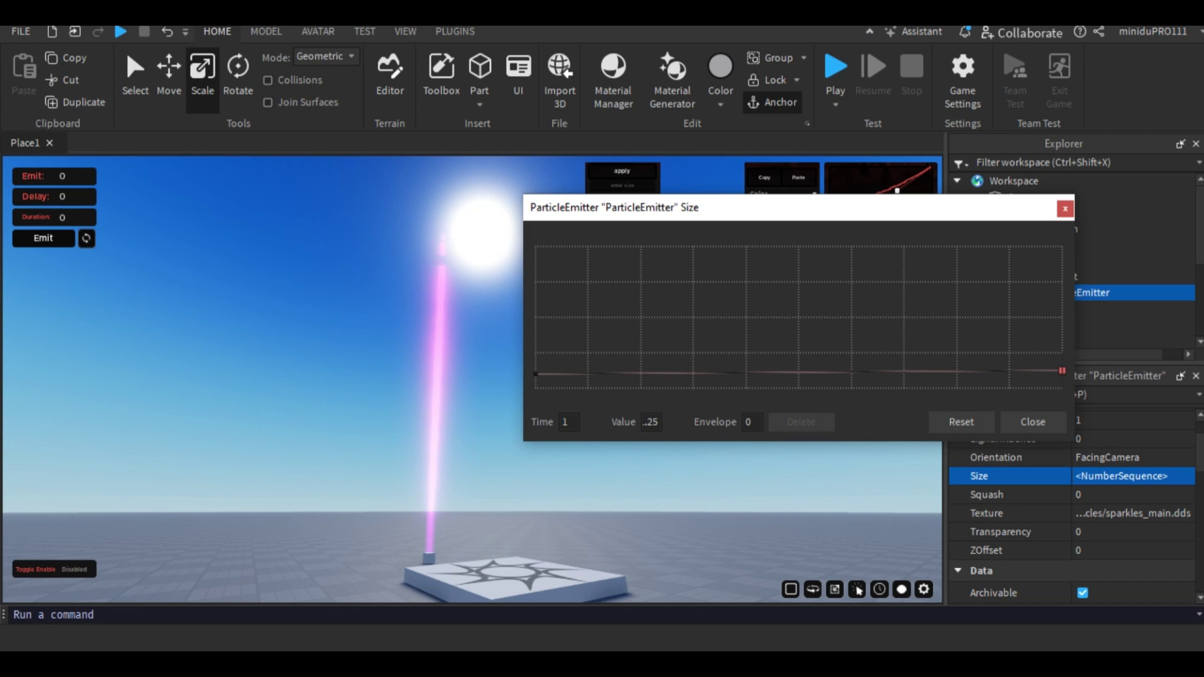
{"action": "mouse_move", "coordinate": [1062, 367]}
{"action": "left_mouse_down"}
{"action": "mouse_move", "coordinate": [1062, 351]}
{"action": "mouse_move", "coordinate": [1062, 370]}
{"action": "left_mouse_up"}
{"action": "left_click_drag", "start_coordinate": [536, 374], "coordinate": [536, 359]}
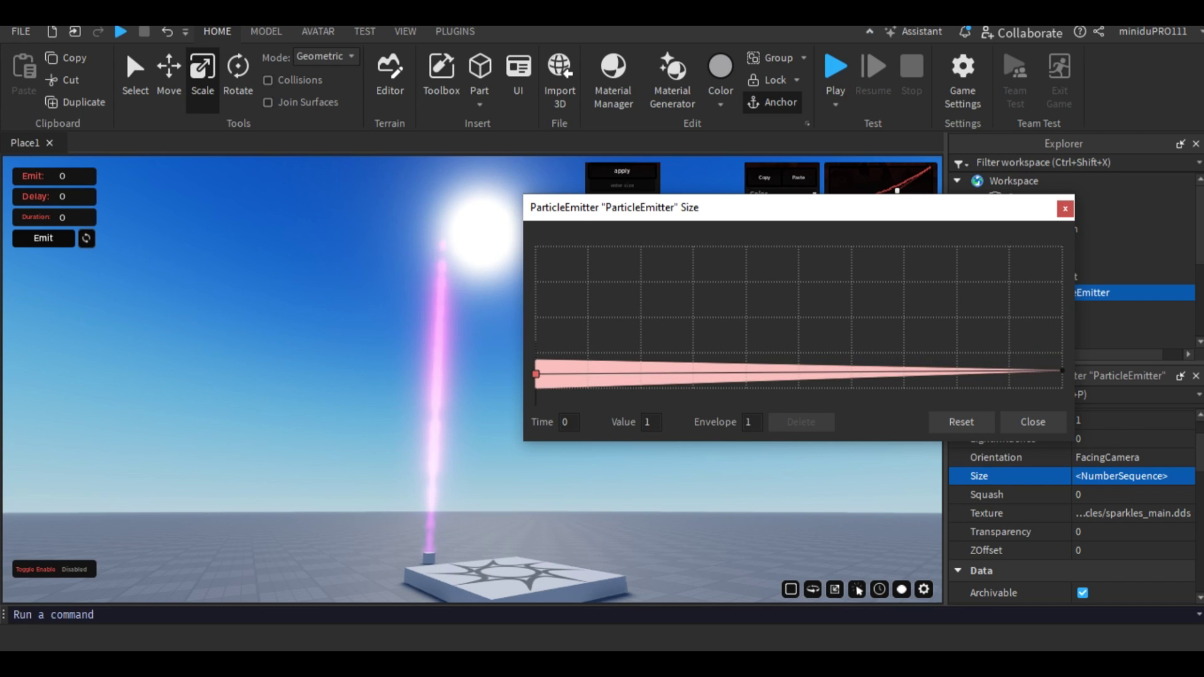
{"action": "left_click_drag", "start_coordinate": [1062, 367], "coordinate": [1061, 353]}
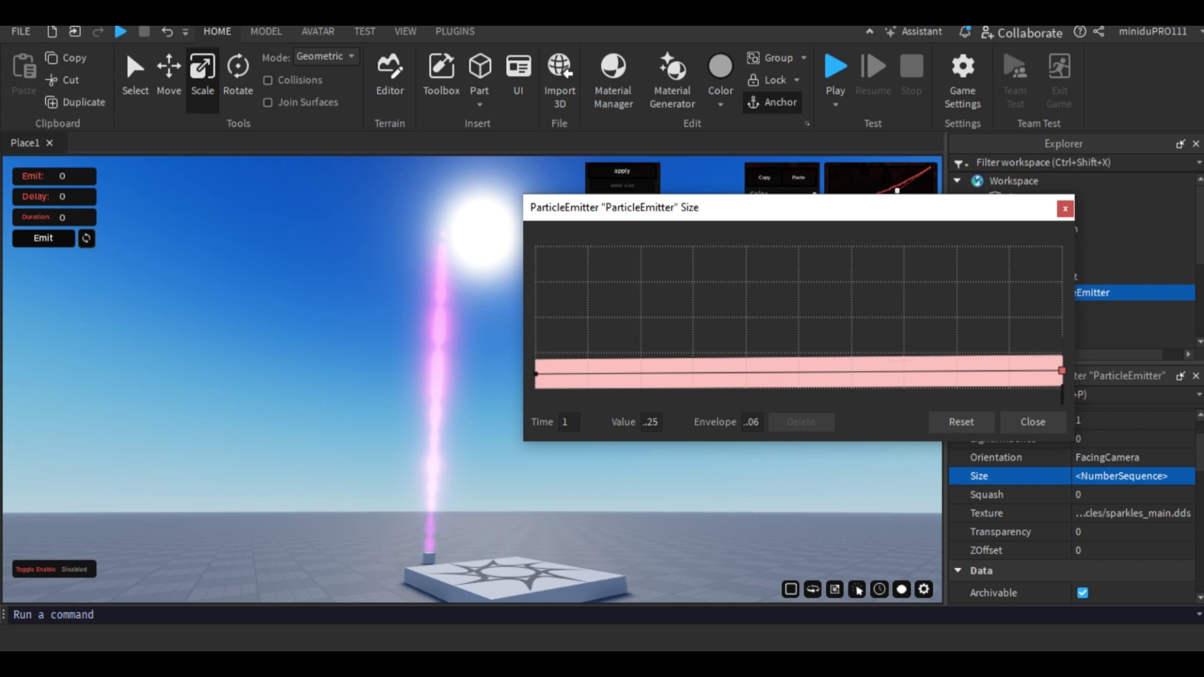
{"action": "left_click", "coordinate": [1033, 422]}
{"action": "right_click_drag", "start_coordinate": [665, 376], "coordinate": [636, 470]}
{"action": "key", "text": "w"}
- Open the particle Squash graph and place it as a small floating window beside the beam
{"action": "left_click", "coordinate": [1115, 495]}
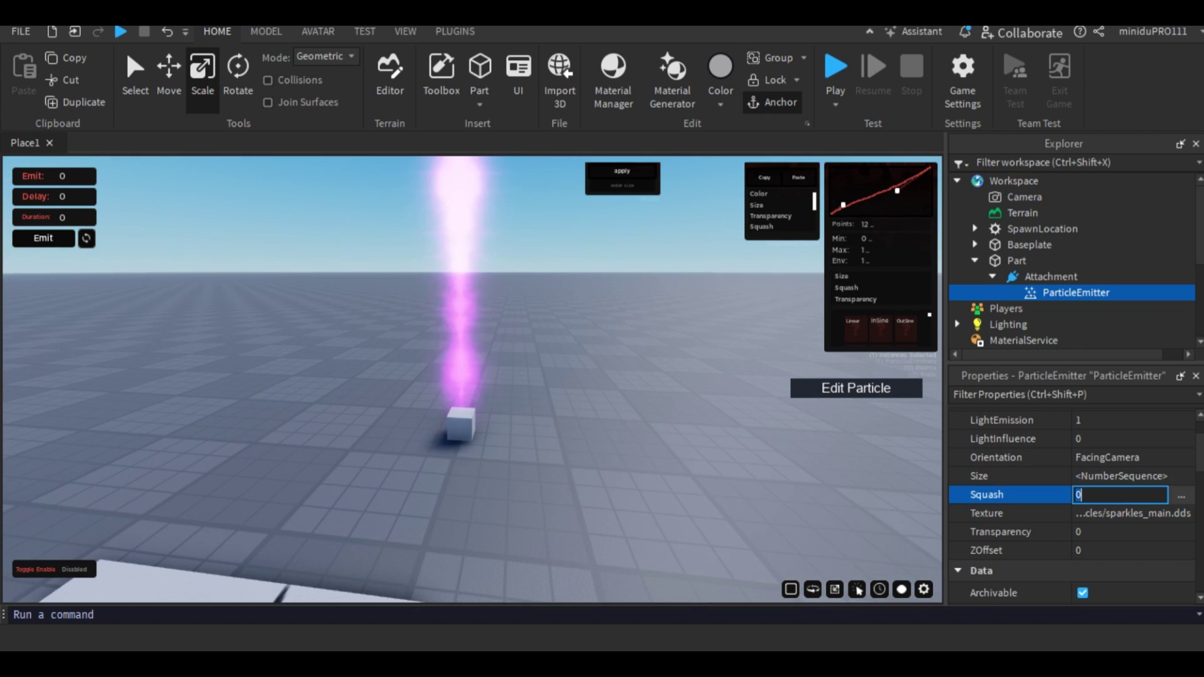
{"action": "scroll", "coordinate": [1073, 502], "scroll_direction": "up", "scroll_amount": 10}
{"action": "scroll", "coordinate": [1073, 502], "scroll_direction": "down", "scroll_amount": 8}
{"action": "scroll", "coordinate": [1072, 502], "scroll_direction": "up", "scroll_amount": 2}
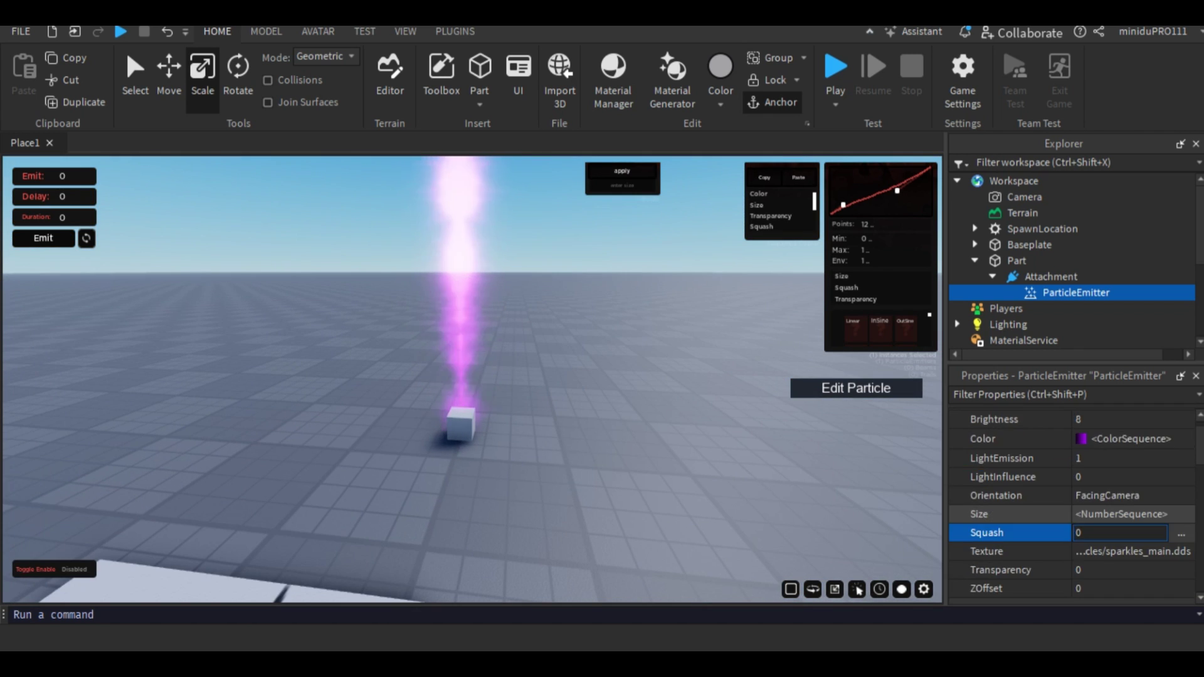
{"action": "left_click", "coordinate": [1181, 534]}
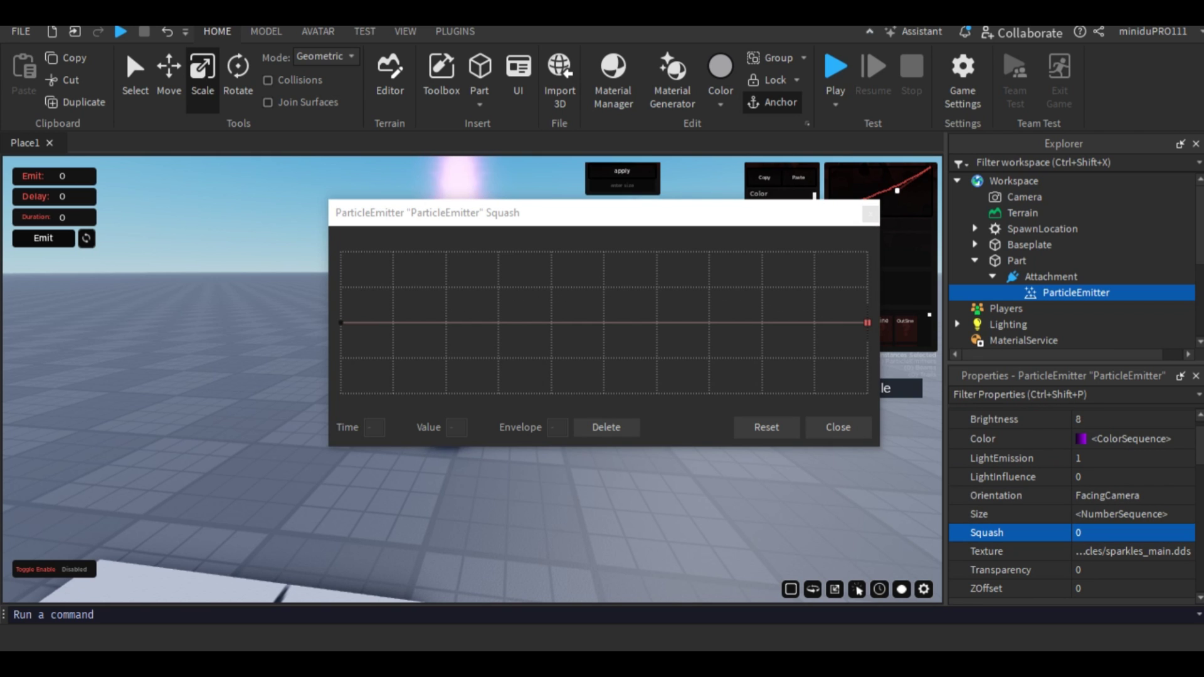
{"action": "left_click_drag", "start_coordinate": [759, 212], "coordinate": [1080, 204]}
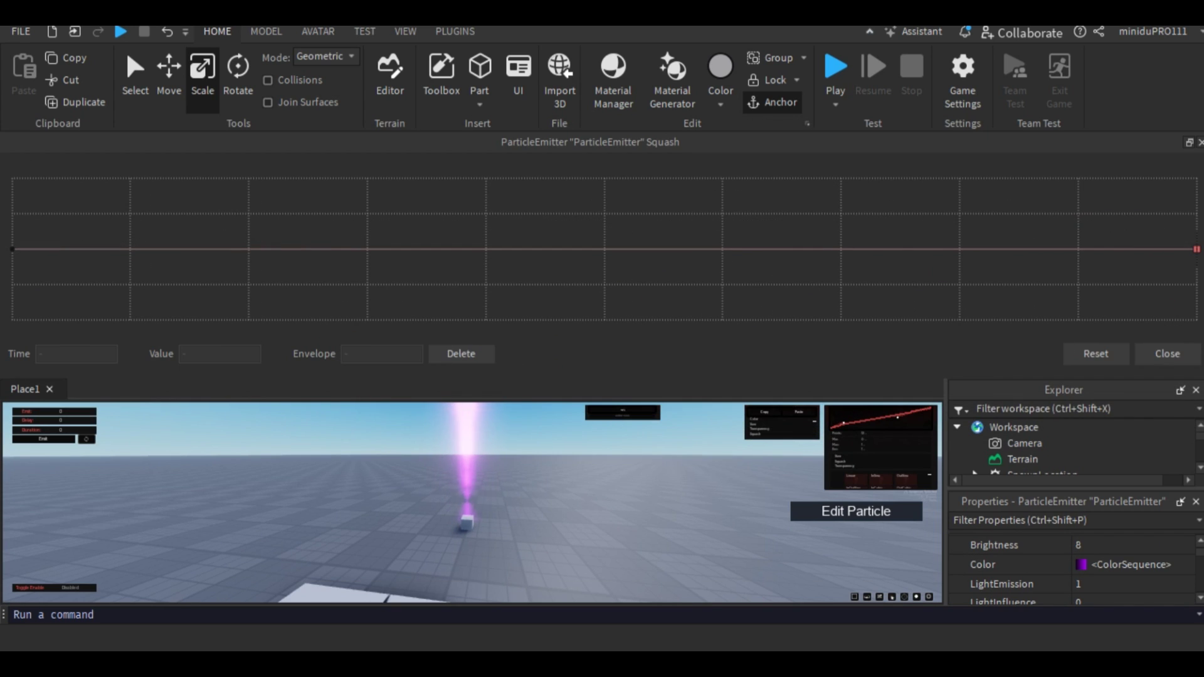
{"action": "left_click_drag", "start_coordinate": [1066, 142], "coordinate": [1112, 270]}
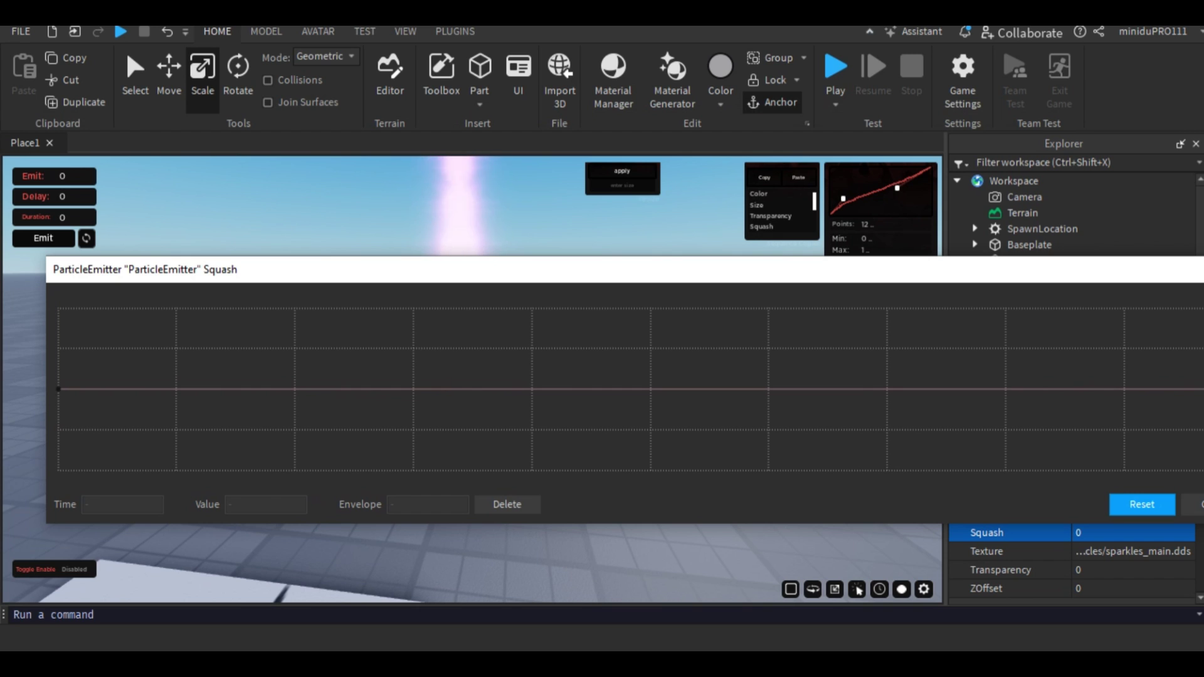
{"action": "left_click_drag", "start_coordinate": [47, 257], "coordinate": [765, 338]}
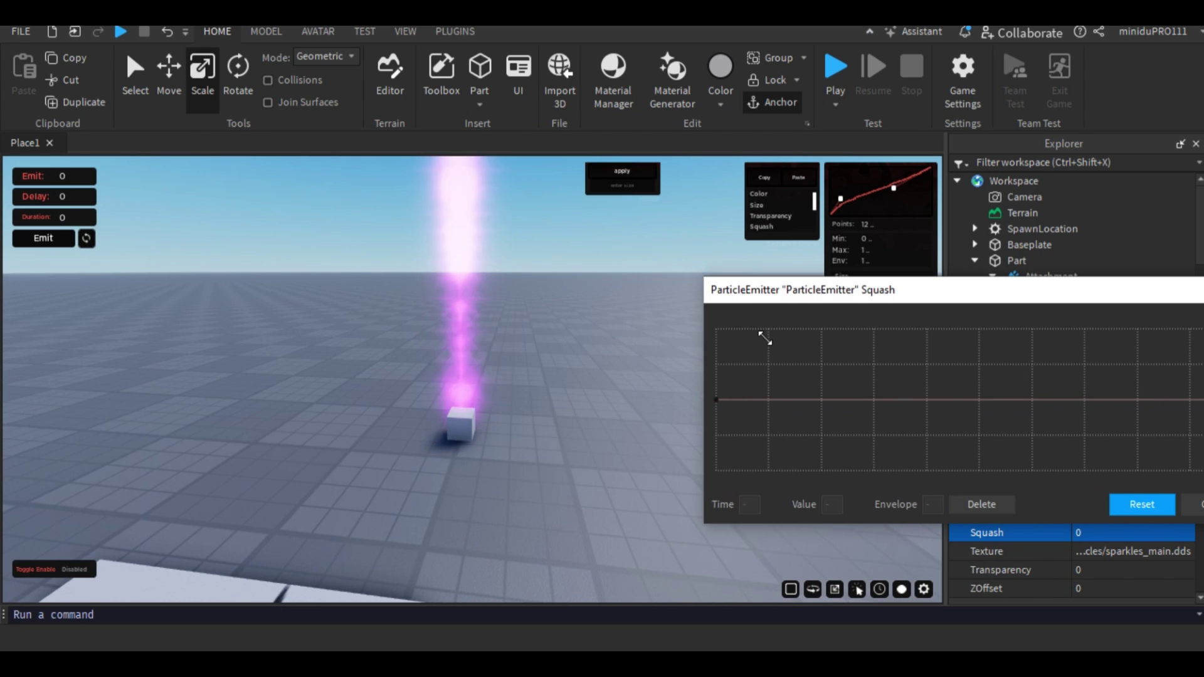
{"action": "left_click_drag", "start_coordinate": [809, 295], "coordinate": [675, 263]}
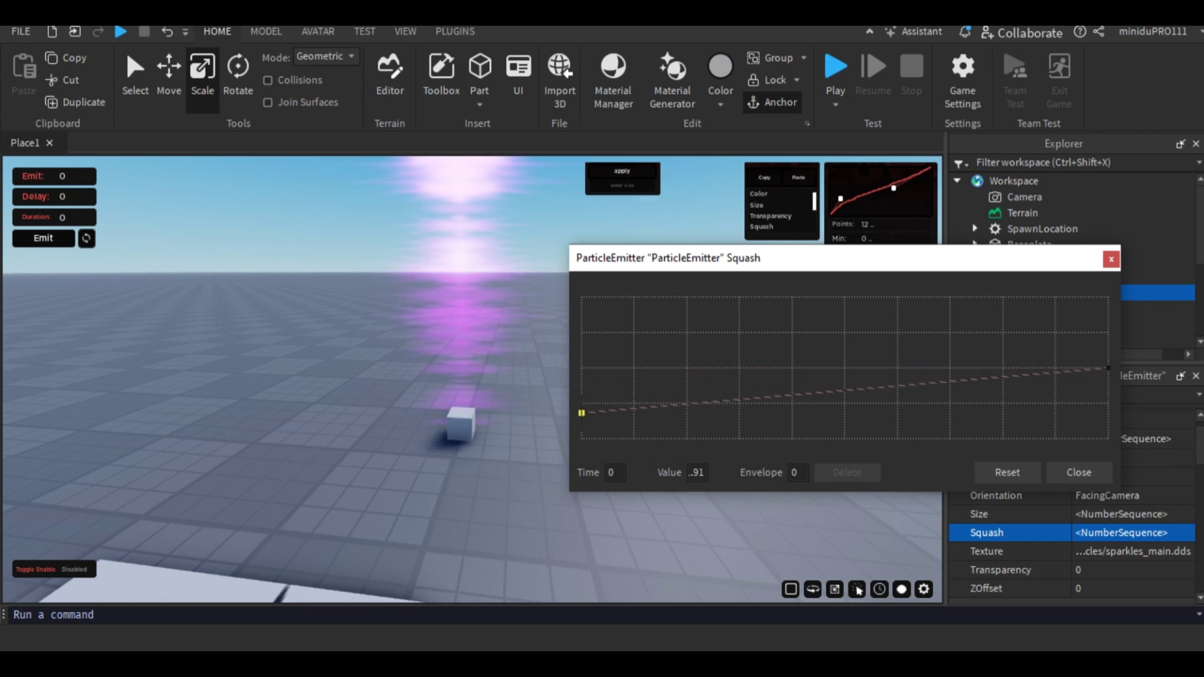
- Raise the Squash graph's start and end keypoints above zero, with the end at about 1.42, and close the graph
{"action": "mouse_move", "coordinate": [581, 321]}
{"action": "left_mouse_down"}
{"action": "mouse_move", "coordinate": [582, 361]}
{"action": "mouse_move", "coordinate": [582, 334]}
{"action": "left_mouse_up"}
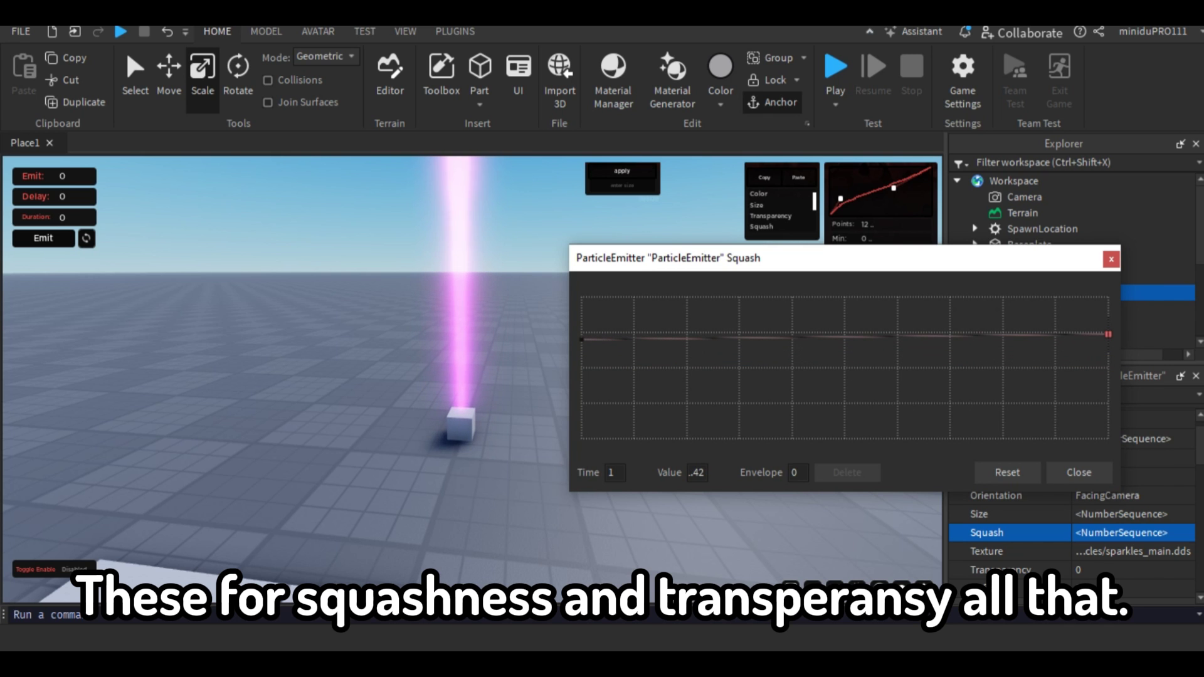
{"action": "left_click", "coordinate": [1078, 472]}
{"action": "right_click_drag", "start_coordinate": [477, 376], "coordinate": [508, 332]}
{"action": "scroll", "coordinate": [477, 370], "scroll_direction": "up", "scroll_amount": 5}
{"action": "scroll", "coordinate": [476, 370], "scroll_direction": "down", "scroll_amount": 8}
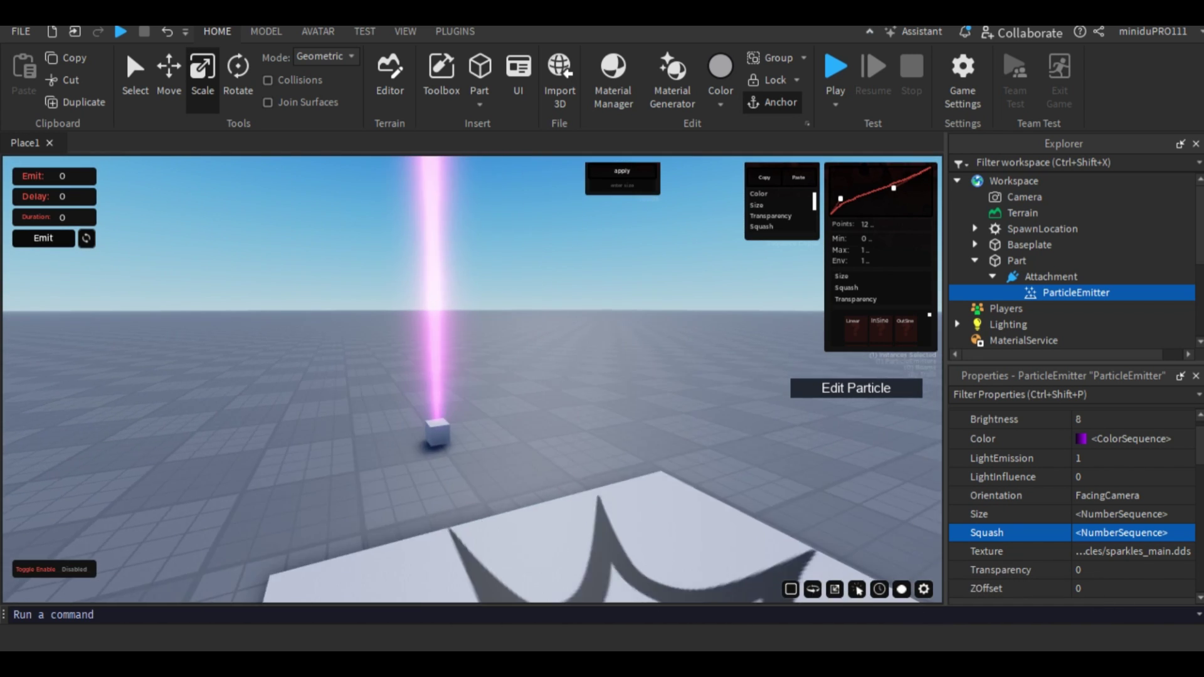
{"action": "key", "text": "a"}
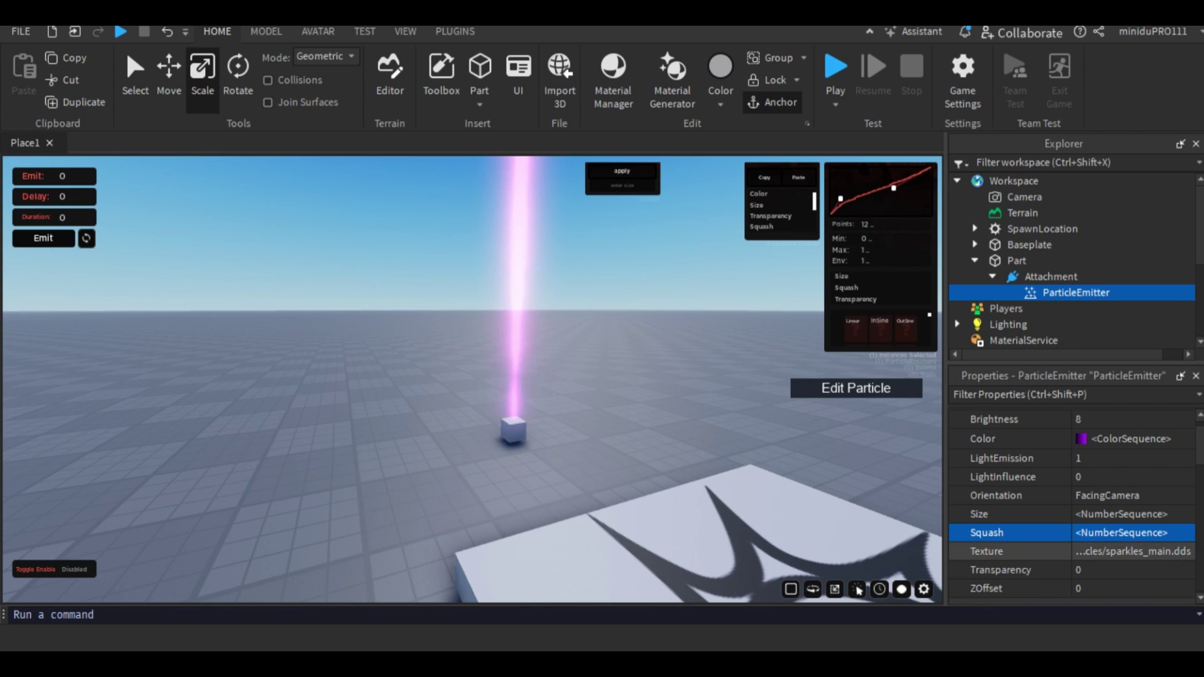
- Open the particle Transparency graph and raise its end keypoint so the particles fade toward the end of their lifetime
{"action": "left_click", "coordinate": [1133, 552]}
{"action": "key", "text": "End"}
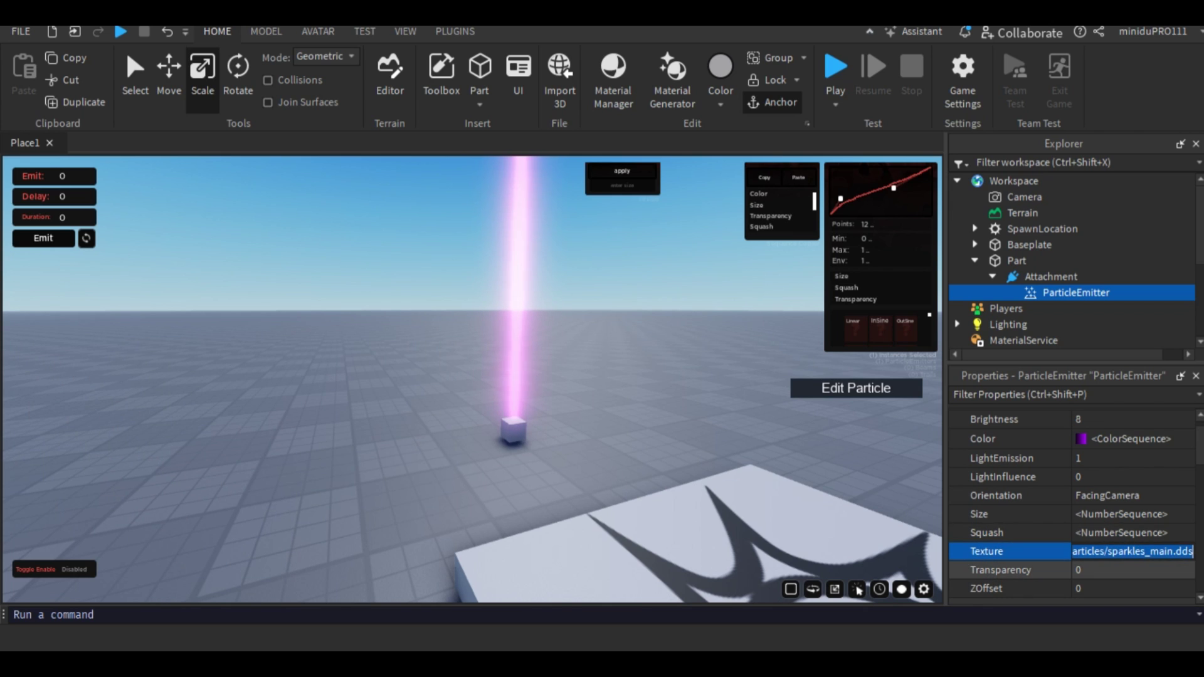
{"action": "key", "text": "Tab"}
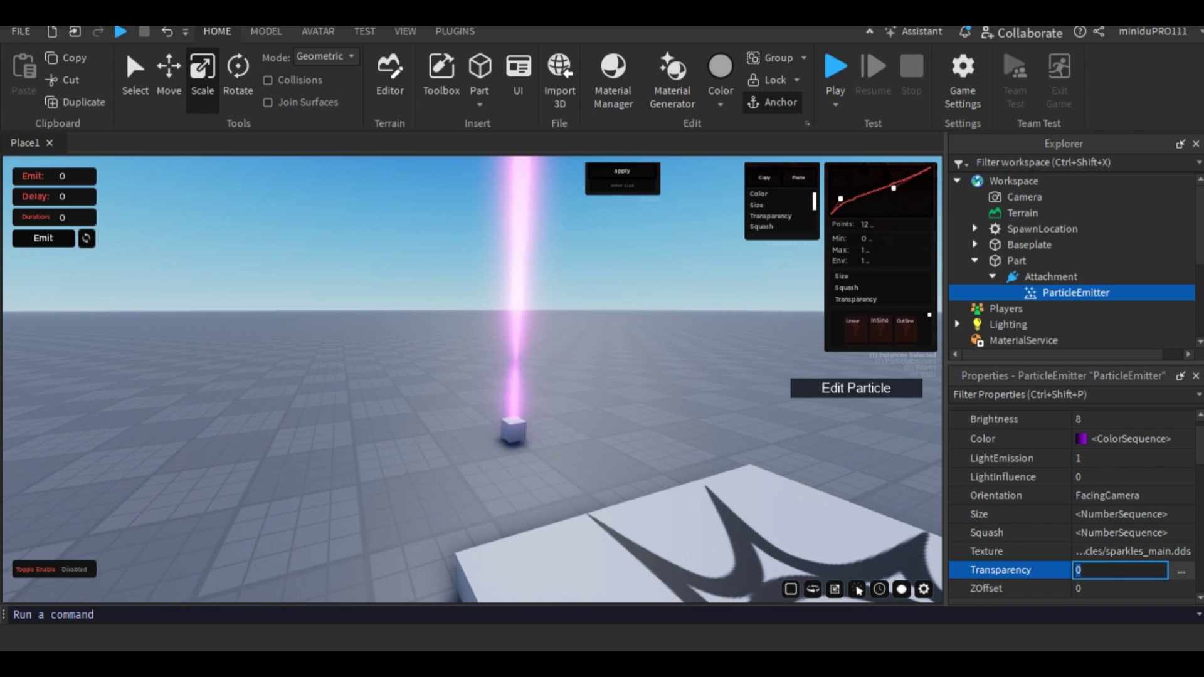
{"action": "left_click", "coordinate": [1182, 571]}
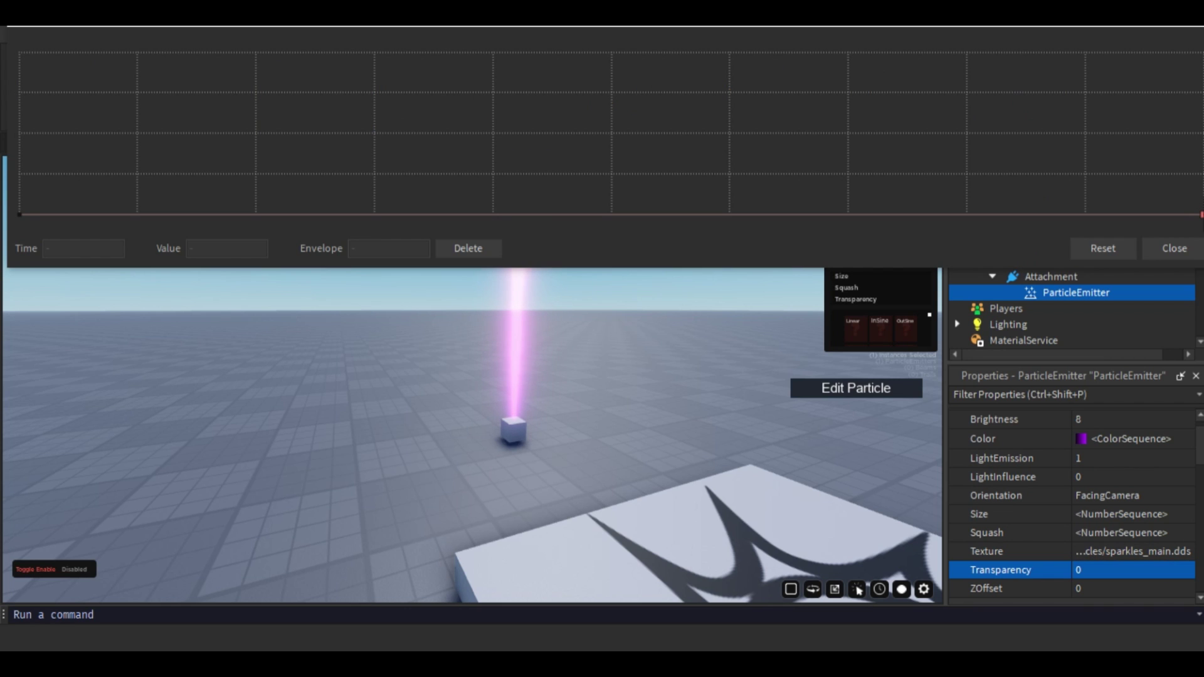
{"action": "left_click_drag", "start_coordinate": [1202, 214], "coordinate": [1202, 183]}
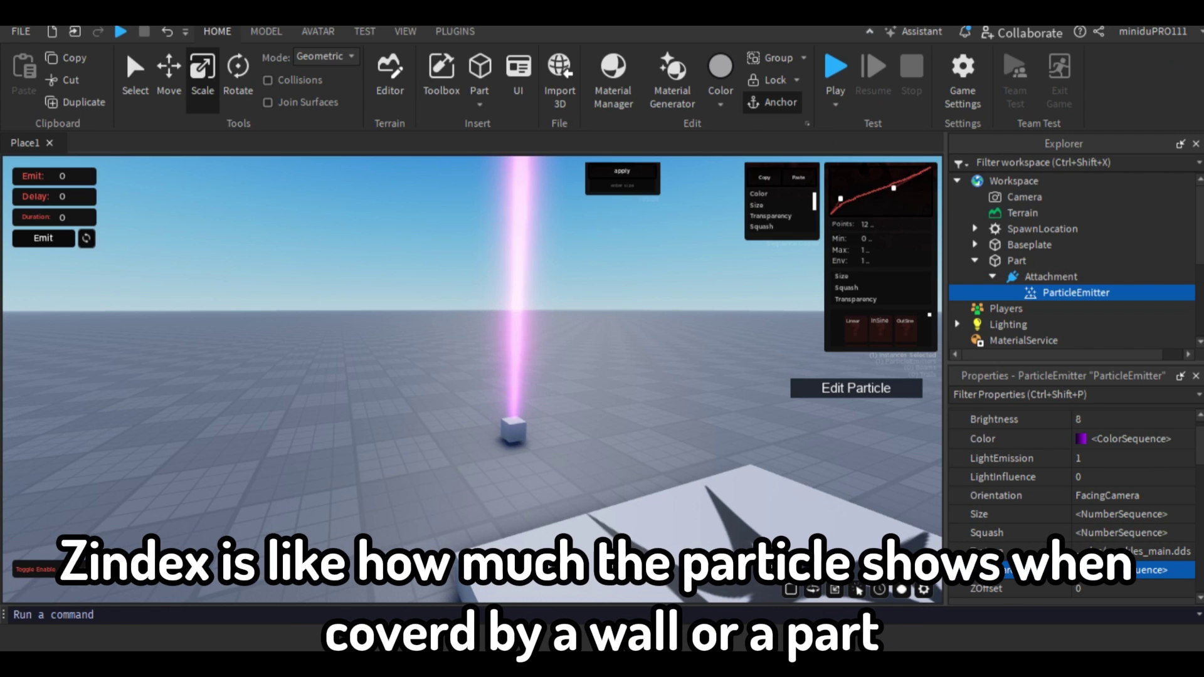
- Select the part holding the emitter and stretch it upward into a tall column that covers the lower beam
{"action": "right_click_drag", "start_coordinate": [477, 376], "coordinate": [502, 470]}
{"action": "key", "text": "w"}
{"action": "scroll", "coordinate": [1072, 502], "scroll_direction": "down", "scroll_amount": 2}
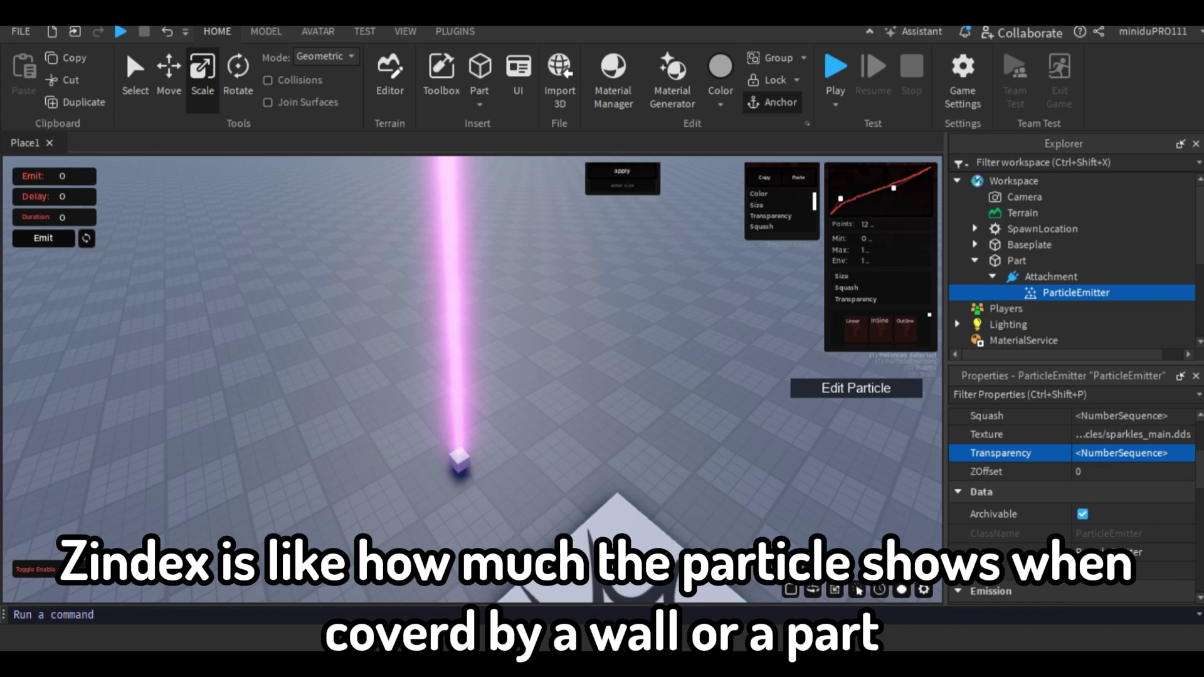
{"action": "key", "text": "w"}
{"action": "right_click_drag", "start_coordinate": [471, 379], "coordinate": [442, 358]}
{"action": "key", "text": "s"}
{"action": "key", "text": "w"}
{"action": "key", "text": "w"}
{"action": "key", "text": "s"}
{"action": "left_click", "coordinate": [444, 390]}
{"action": "key", "text": "s"}
{"action": "left_click_drag", "start_coordinate": [470, 424], "coordinate": [471, 263]}
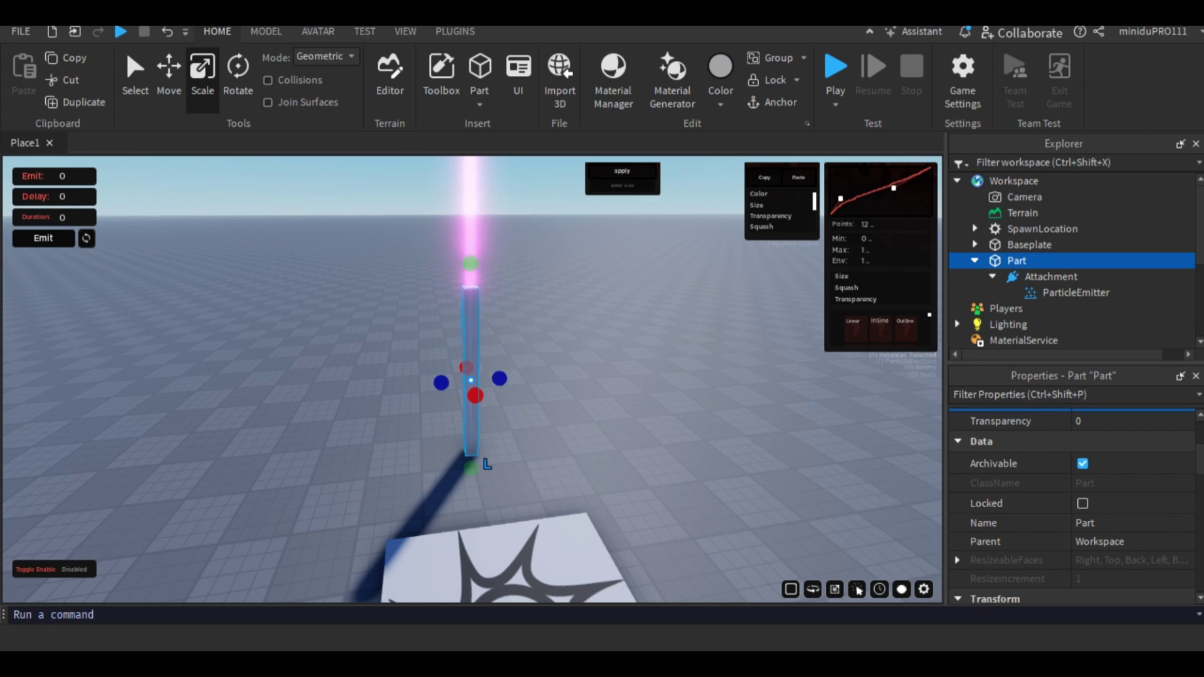
- Set the ParticleEmitter's ZOffset to 1 so the particles show through the column
{"action": "key", "text": "w"}
{"action": "right_click_drag", "start_coordinate": [470, 263], "coordinate": [471, 215]}
{"action": "key", "text": "s"}
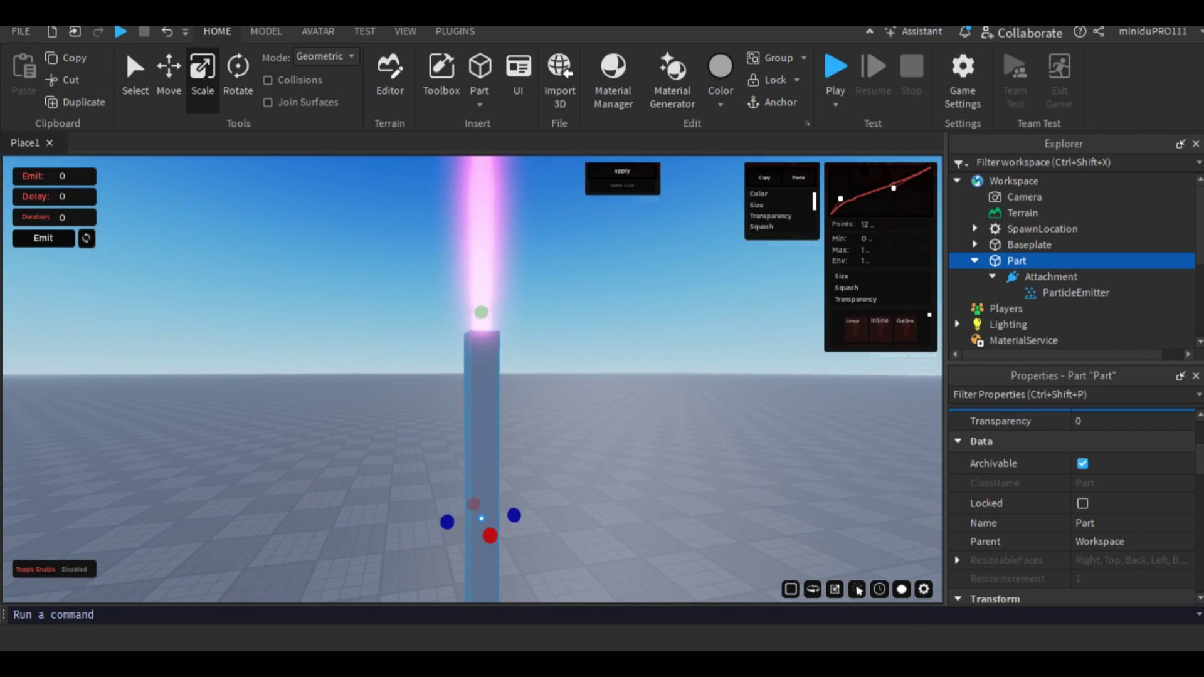
{"action": "scroll", "coordinate": [1091, 541], "scroll_direction": "up", "scroll_amount": 1}
{"action": "left_click", "coordinate": [1094, 480]}
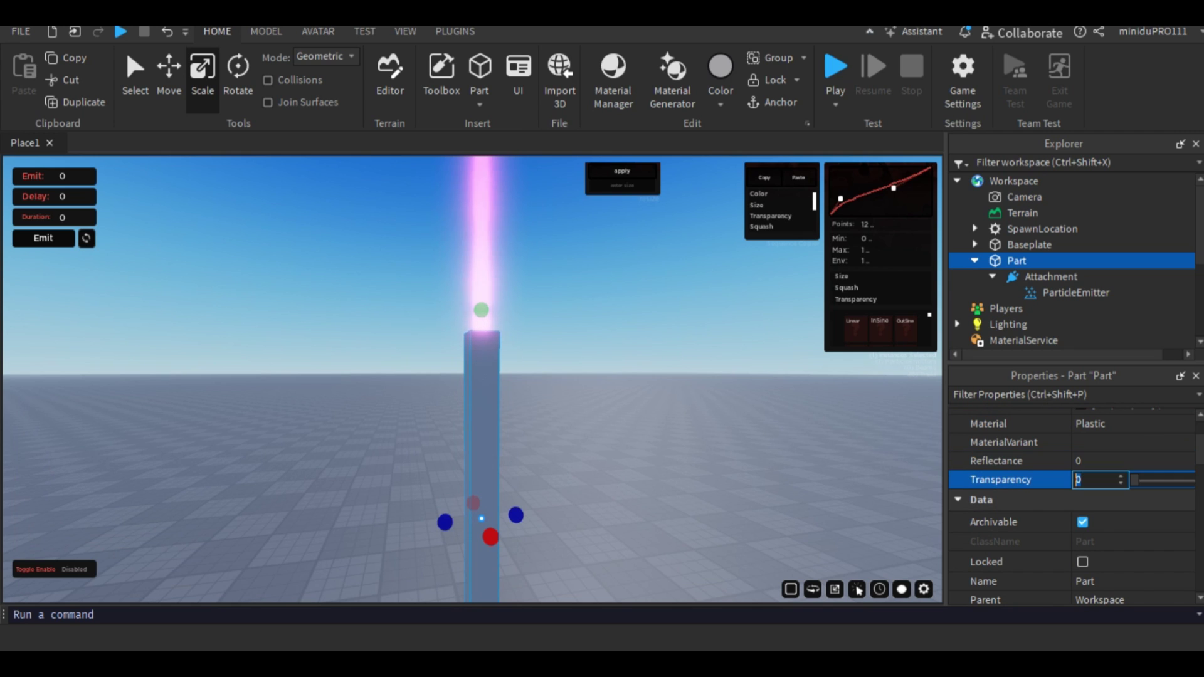
{"action": "scroll", "coordinate": [1094, 502], "scroll_direction": "up", "scroll_amount": 2}
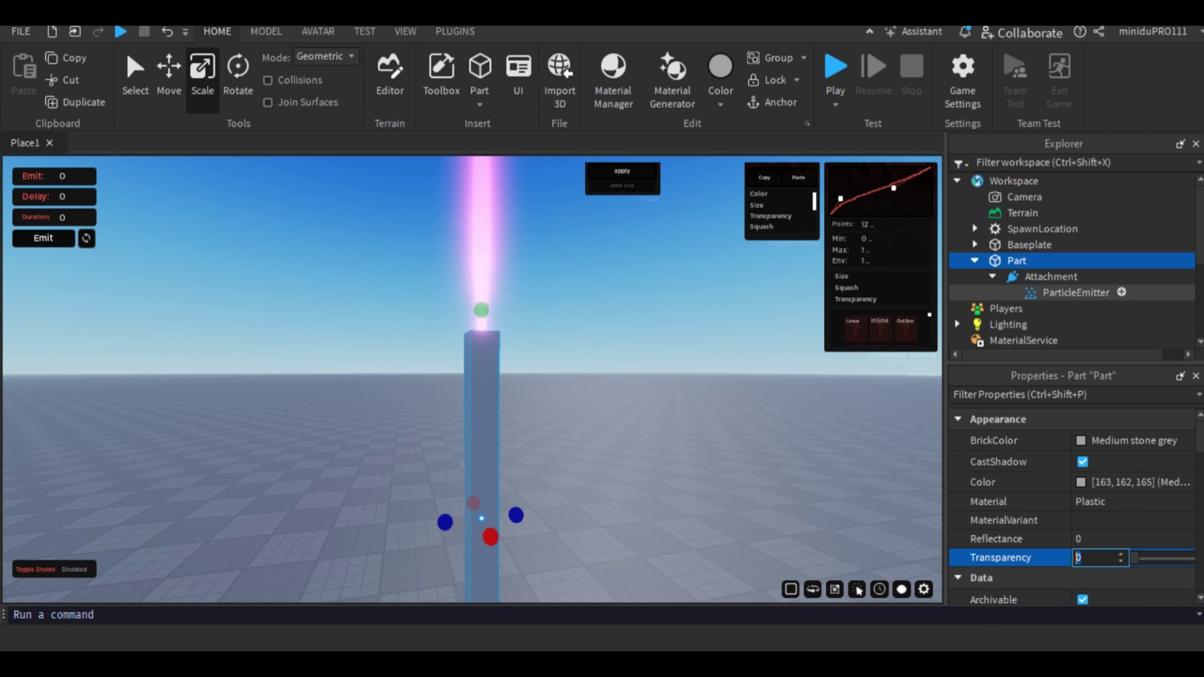
{"action": "left_click", "coordinate": [1077, 293]}
{"action": "scroll", "coordinate": [1094, 497], "scroll_direction": "down", "scroll_amount": 2}
{"action": "left_click", "coordinate": [1094, 493]}
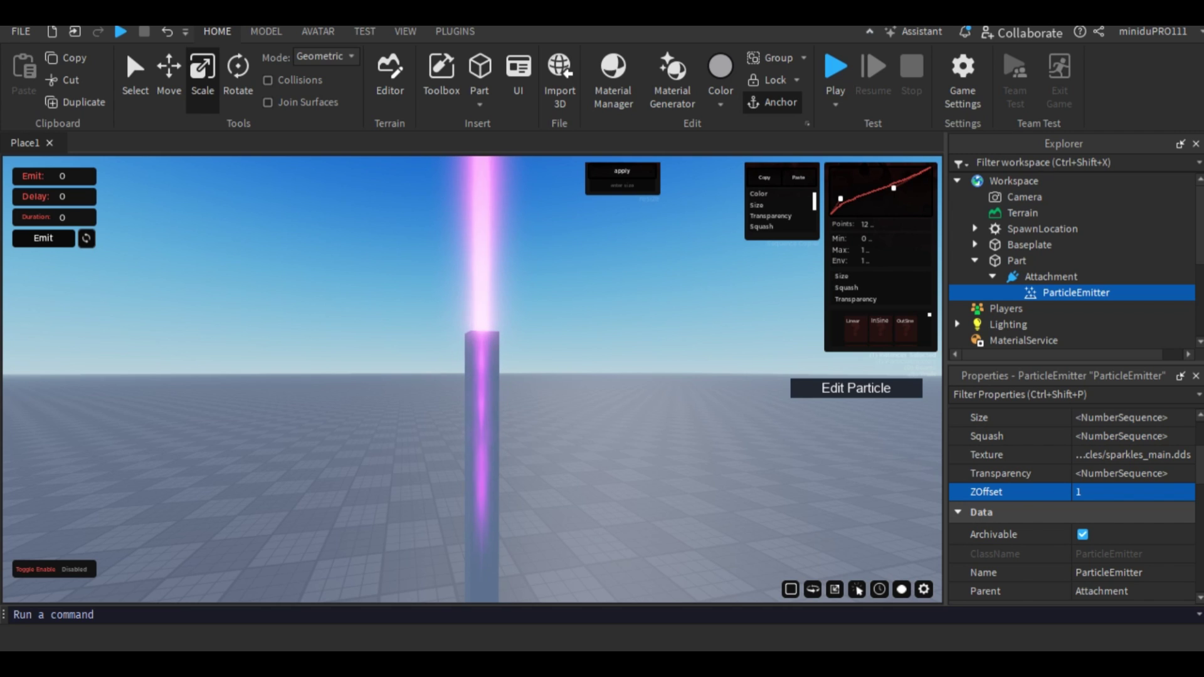
- Increase the ZOffset to 10 and check the beam against the column from different distances
{"action": "left_click", "coordinate": [1094, 492]}
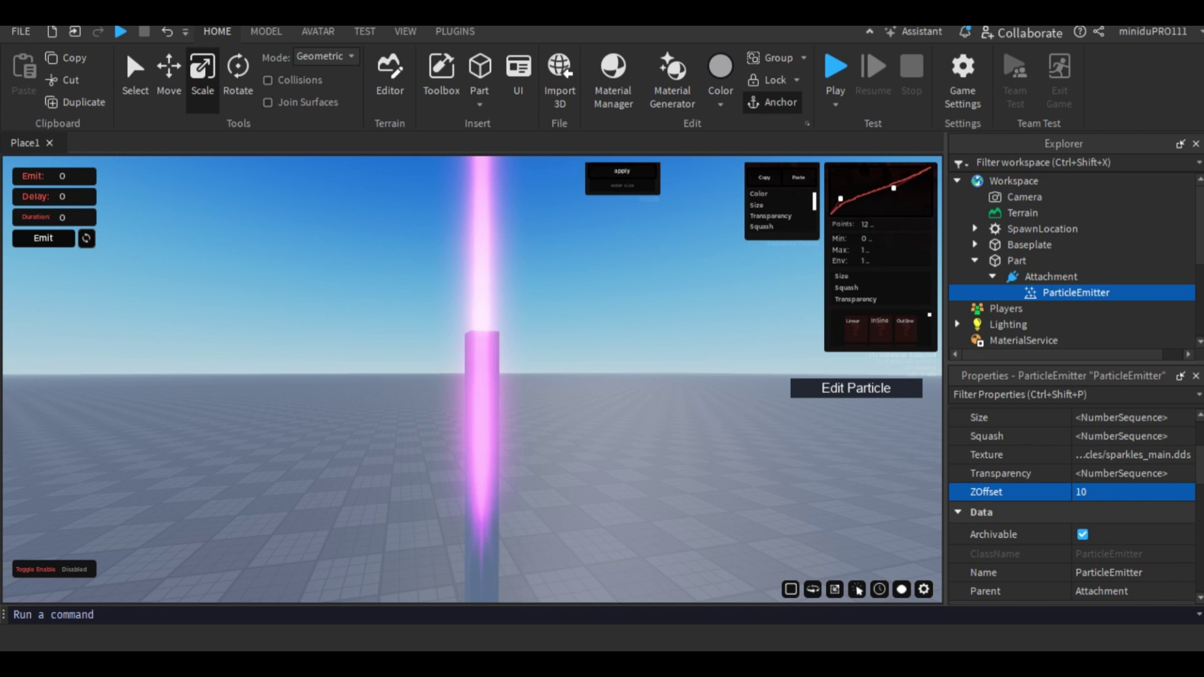
{"action": "right_click_drag", "start_coordinate": [472, 380], "coordinate": [414, 407]}
{"action": "key", "text": "s"}
{"action": "key", "text": "w"}
{"action": "key", "text": "d"}
{"action": "key", "text": "s"}
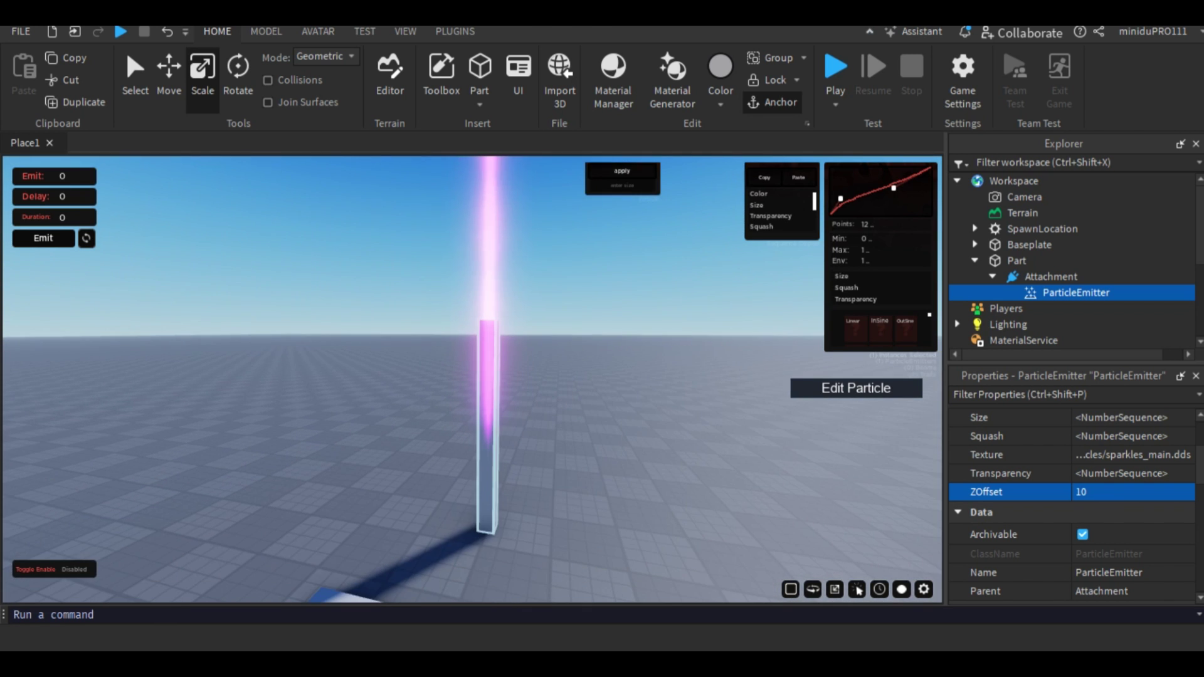
- Shrink the tall column back down to a small block and check the beam from below
{"action": "left_click", "coordinate": [488, 427]}
{"action": "left_click_drag", "start_coordinate": [489, 296], "coordinate": [487, 494]}
{"action": "key", "text": "w"}
{"action": "right_click_drag", "start_coordinate": [488, 494], "coordinate": [498, 408]}
{"action": "key", "text": "s"}
{"action": "key", "text": "w"}
{"action": "key", "text": "s"}
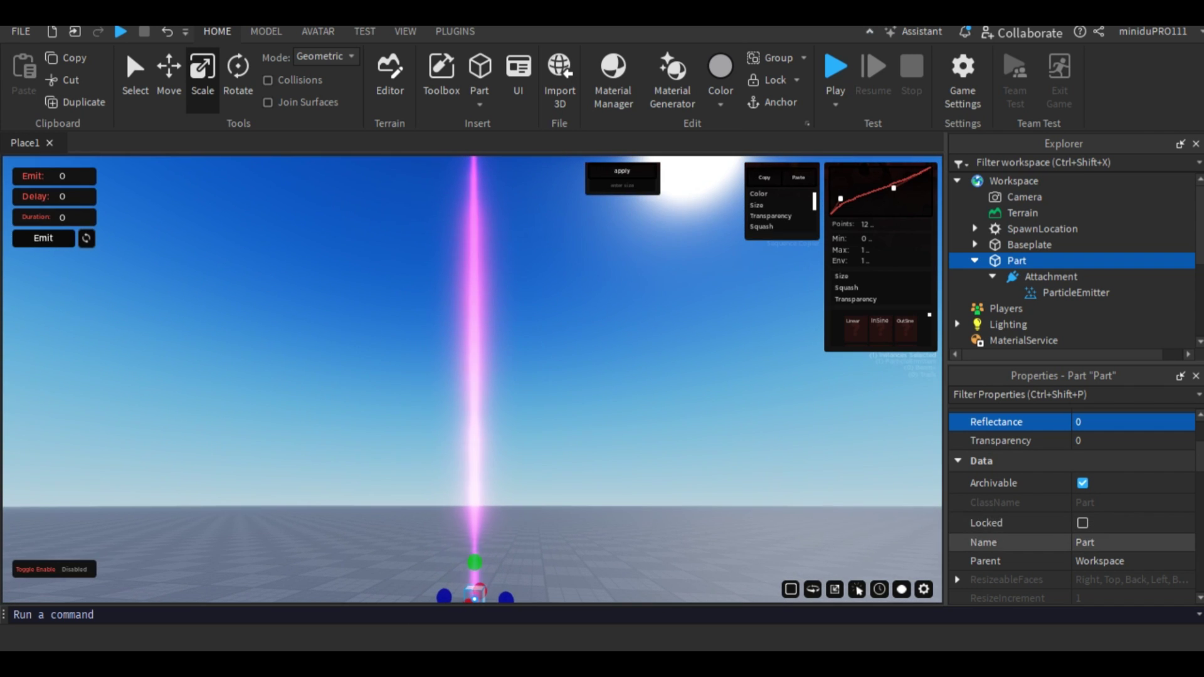
- Select the ParticleEmitter and toggle its Enabled property, ending with continuous emission turned off
{"action": "left_click", "coordinate": [1076, 293]}
{"action": "scroll", "coordinate": [1066, 502], "scroll_direction": "down", "scroll_amount": 4}
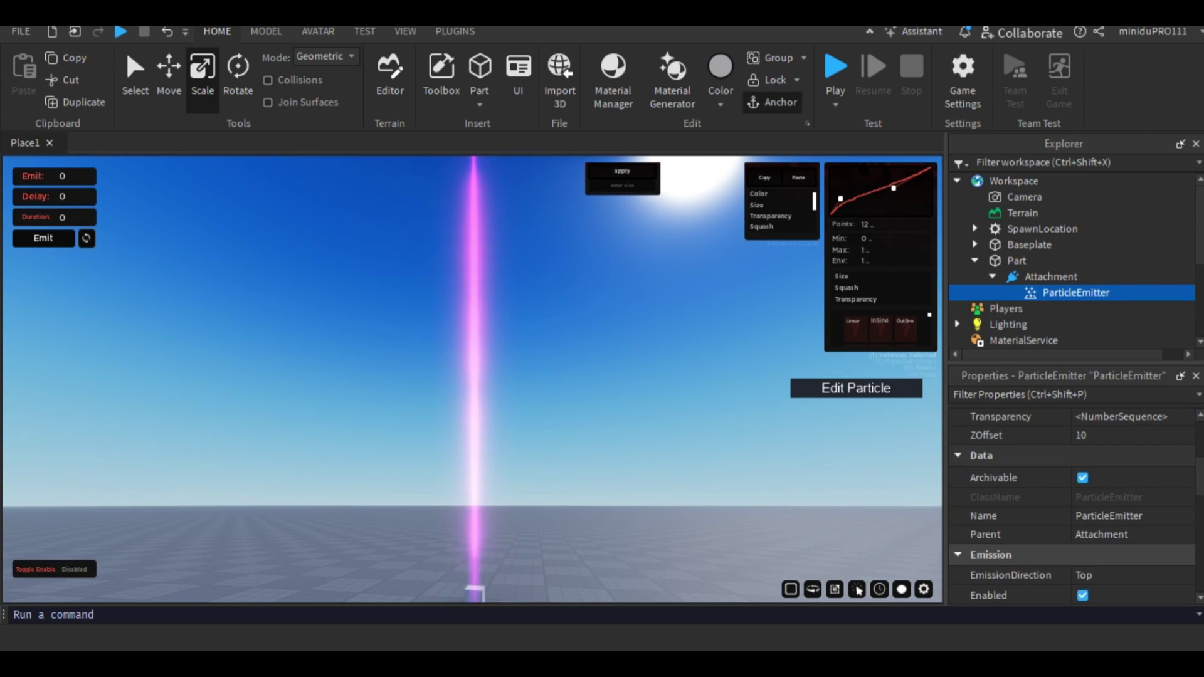
{"action": "scroll", "coordinate": [1066, 502], "scroll_direction": "down", "scroll_amount": 3}
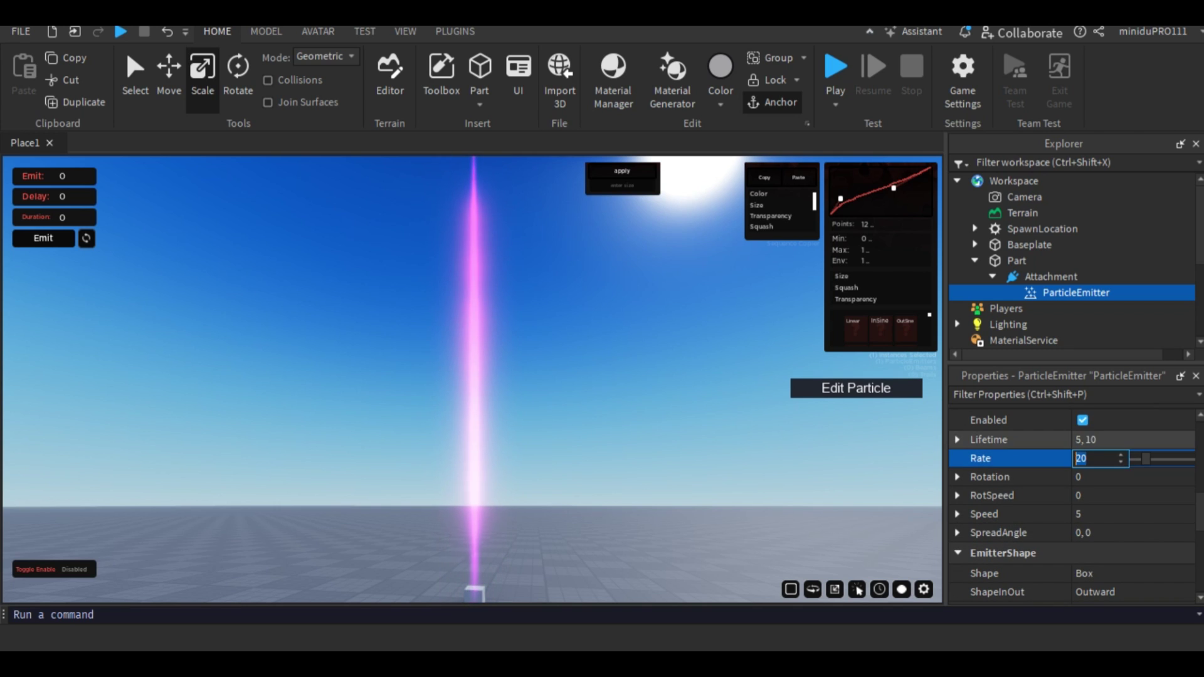
{"action": "scroll", "coordinate": [1083, 478], "scroll_direction": "up", "scroll_amount": 1}
{"action": "left_click", "coordinate": [1082, 478]}
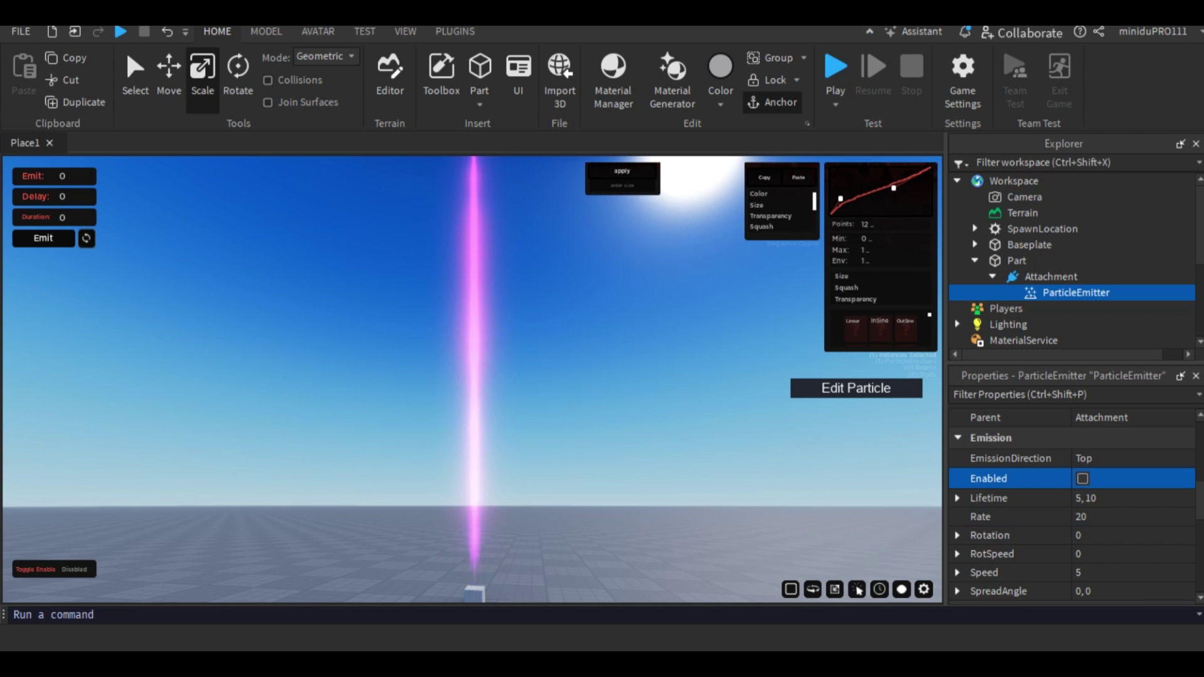
{"action": "left_click", "coordinate": [1083, 479]}
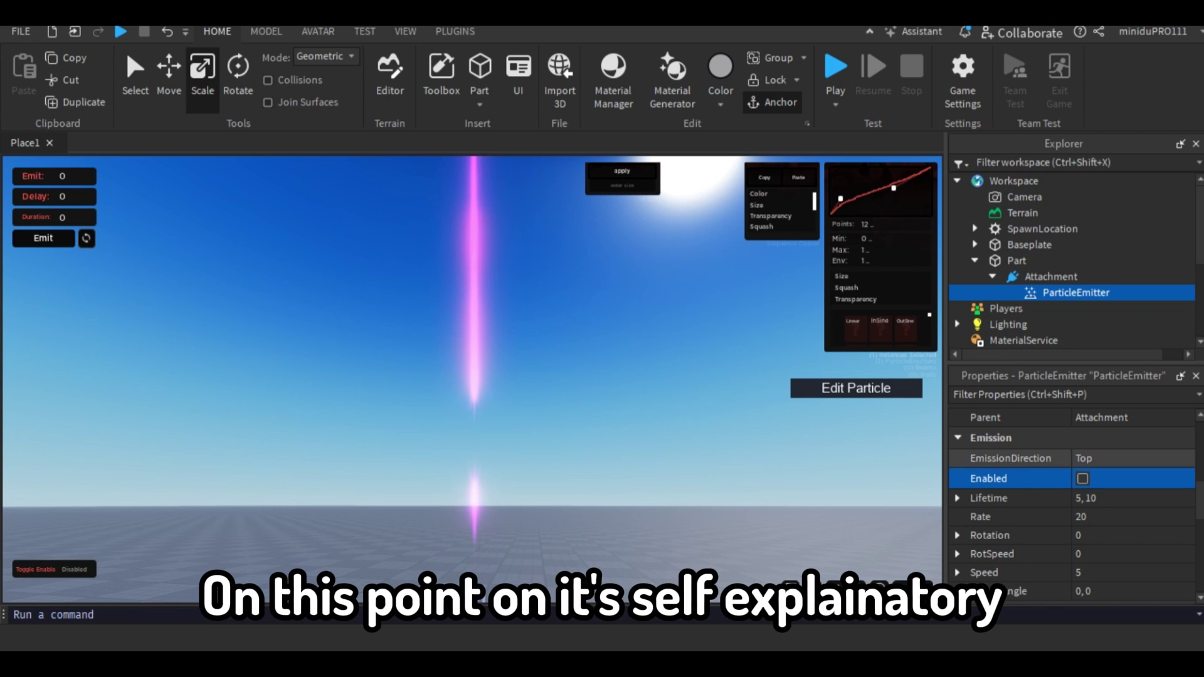
- Choose Top as the EmissionDirection and briefly re-enable the emitter before turning it off again
{"action": "left_click", "coordinate": [1104, 459]}
{"action": "left_click", "coordinate": [1104, 541]}
{"action": "left_click", "coordinate": [1082, 479]}
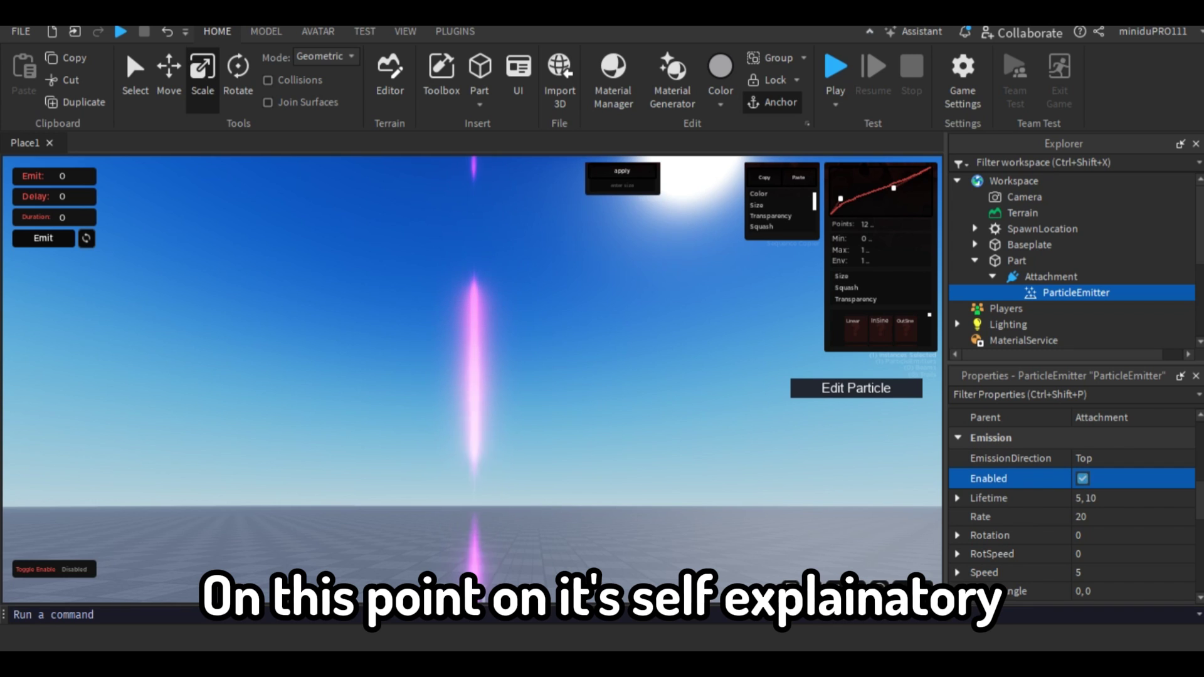
{"action": "left_click", "coordinate": [1083, 479]}
- Set the Emit count to 10 and emit bursts while viewing the small block
{"action": "left_click", "coordinate": [61, 177]}
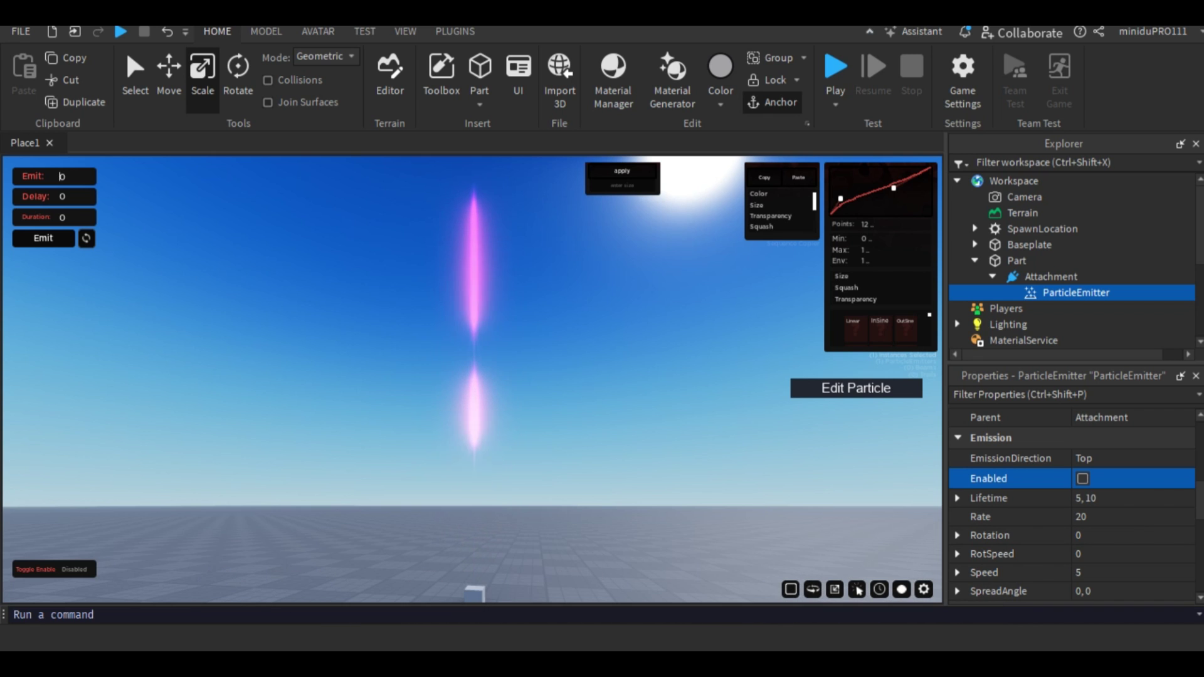
{"action": "left_click", "coordinate": [61, 176]}
{"action": "type", "text": "10"}
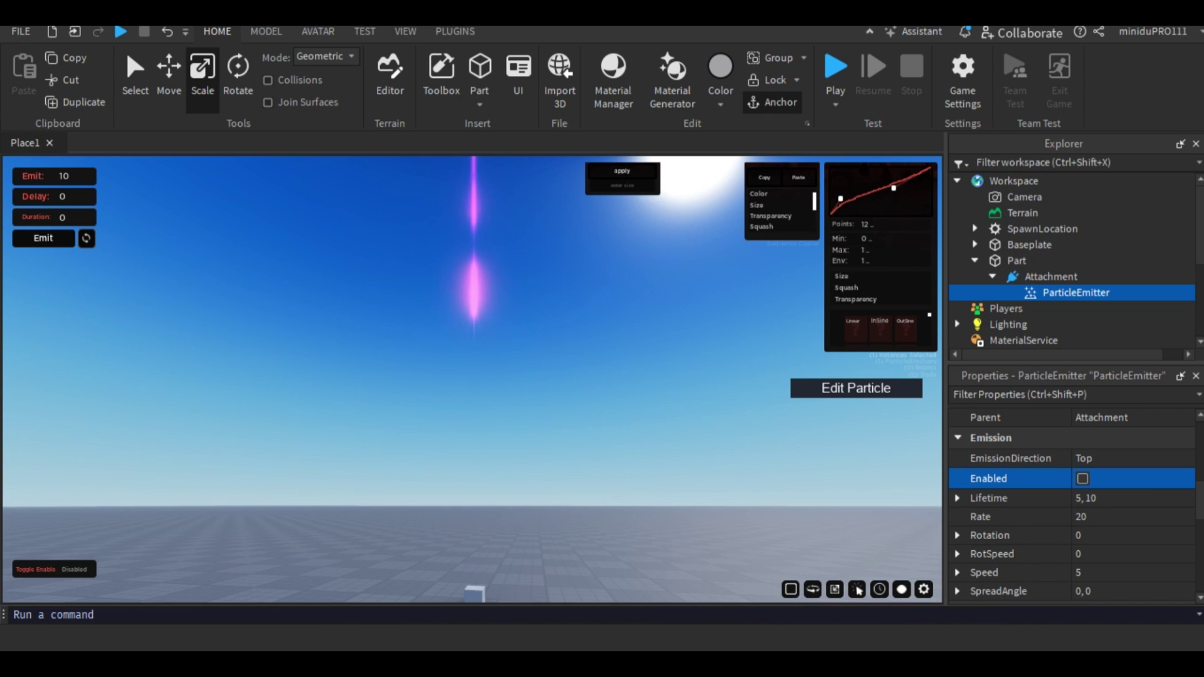
{"action": "left_click", "coordinate": [43, 238]}
{"action": "scroll", "coordinate": [475, 377], "scroll_direction": "down", "scroll_amount": 3}
{"action": "right_click_drag", "start_coordinate": [475, 376], "coordinate": [471, 449]}
{"action": "scroll", "coordinate": [474, 376], "scroll_direction": "up", "scroll_amount": 4}
{"action": "scroll", "coordinate": [290, 398], "scroll_direction": "down", "scroll_amount": 2}
{"action": "left_click", "coordinate": [43, 238]}
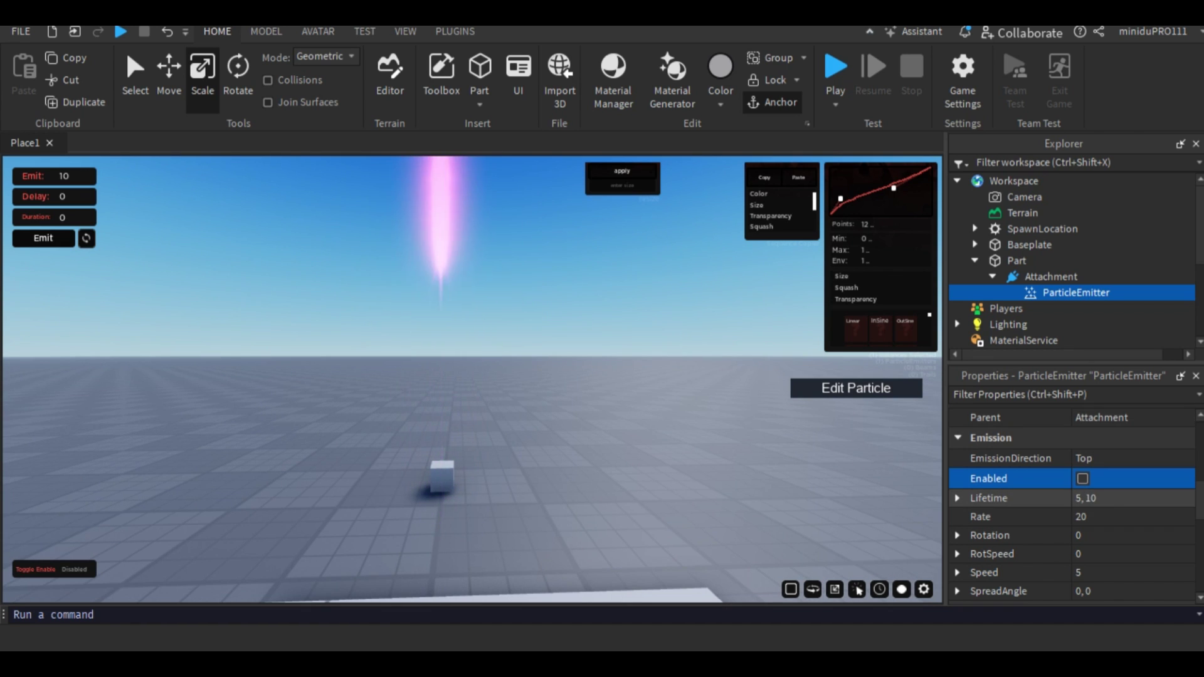
- Set the ParticleEmitter's Lifetime to 1 and emit test bursts to check it
{"action": "left_click", "coordinate": [1098, 498]}
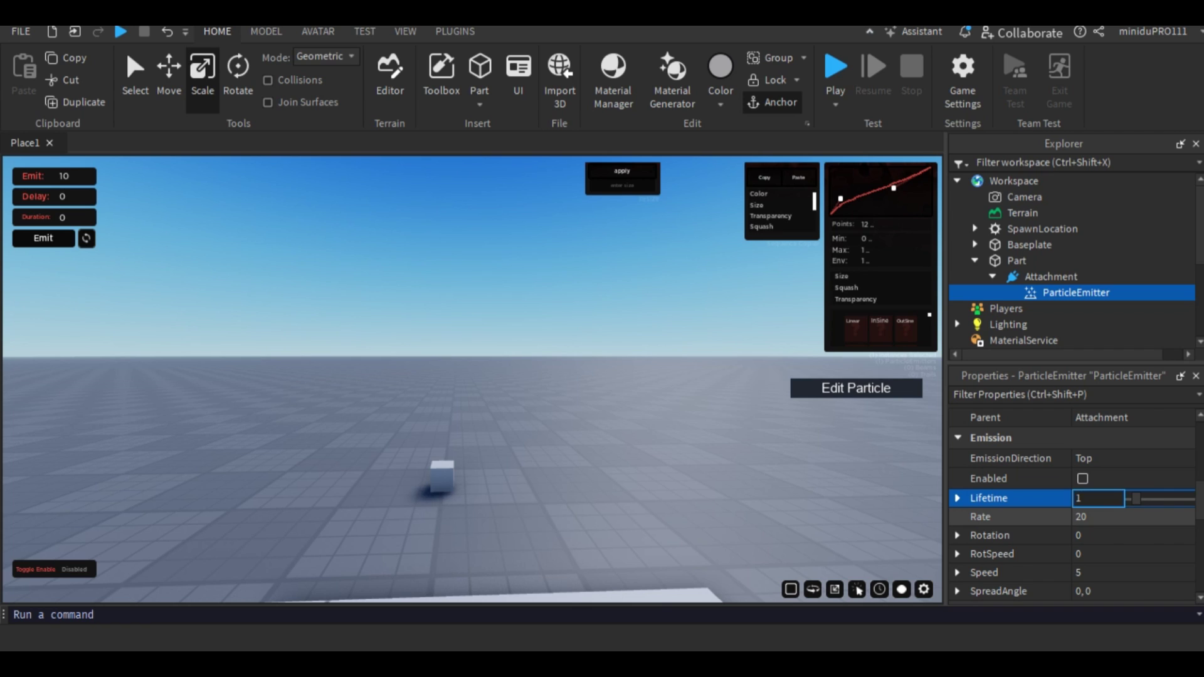
{"action": "left_click", "coordinate": [856, 589]}
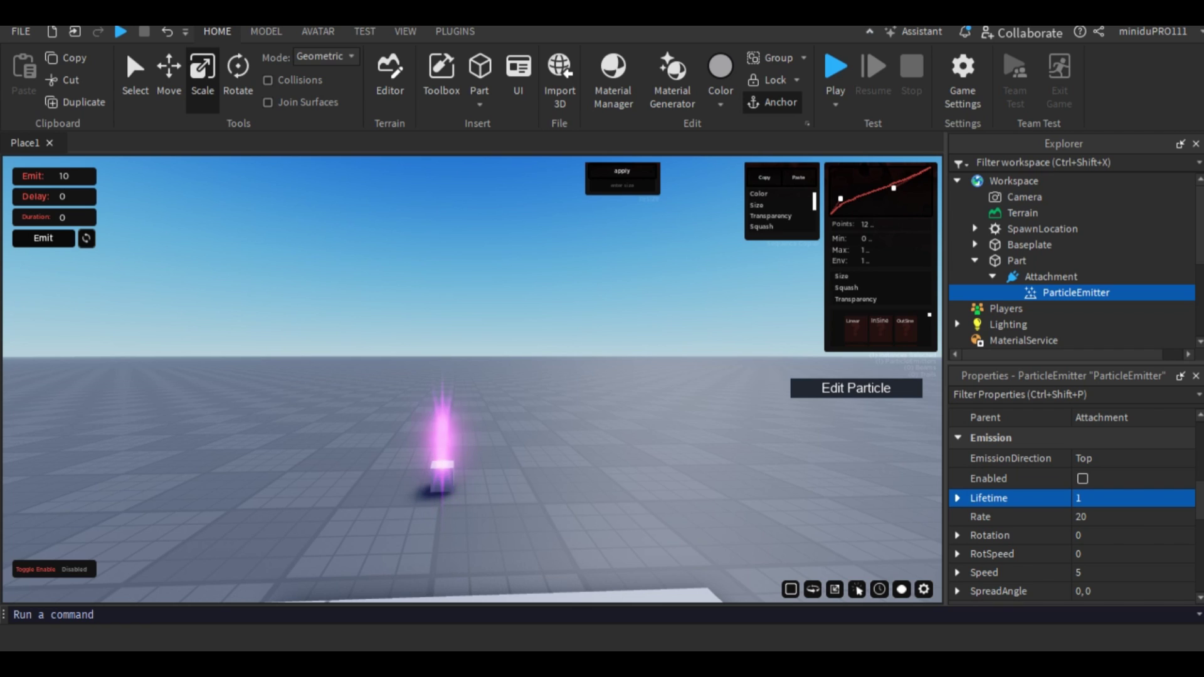
{"action": "left_click", "coordinate": [857, 590]}
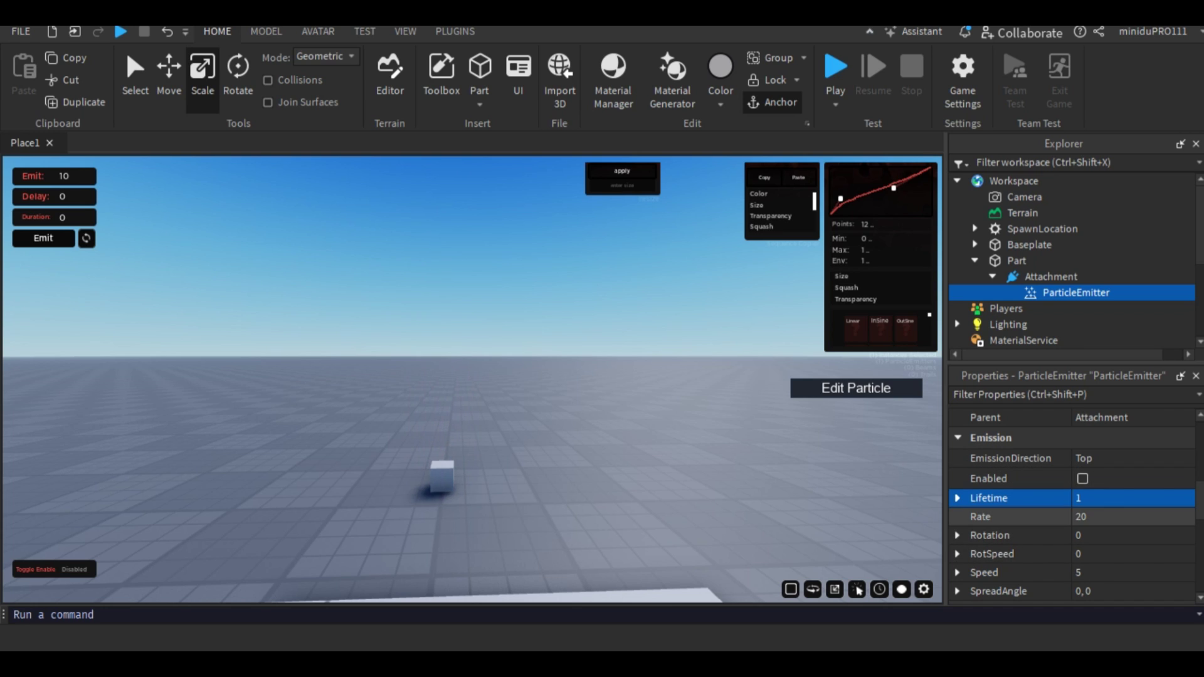
- Enable the ParticleEmitter and try a Rate of 100 on the continuous emission
{"action": "left_click", "coordinate": [1088, 518]}
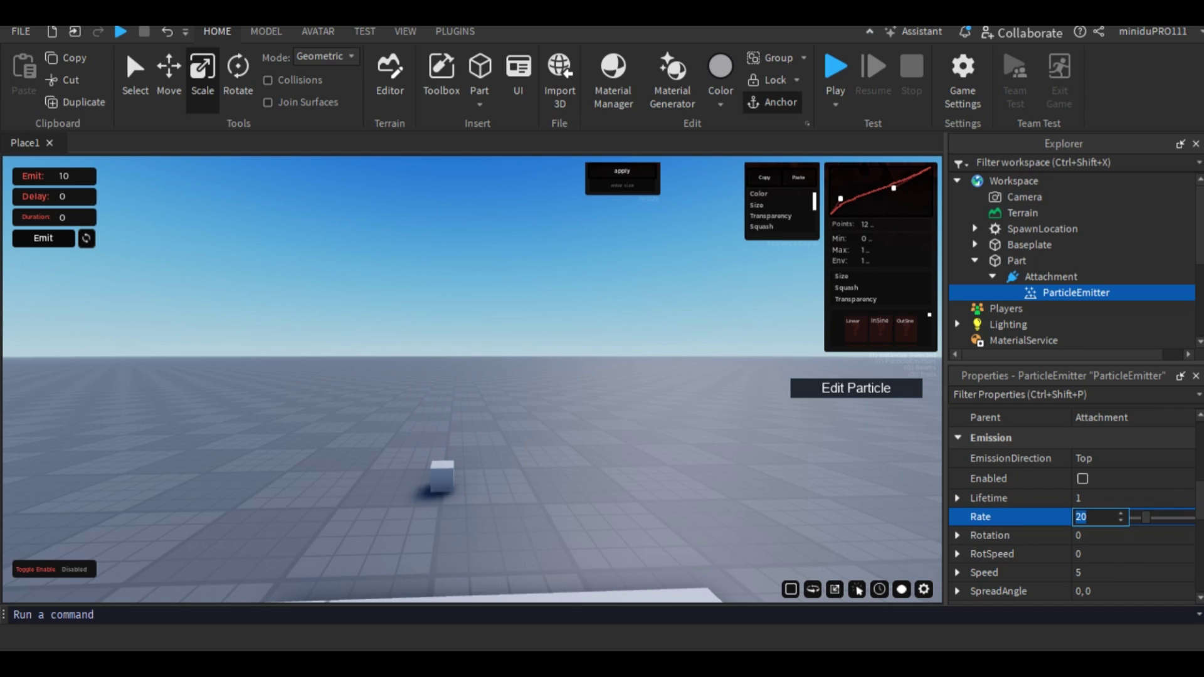
{"action": "left_click", "coordinate": [1083, 479]}
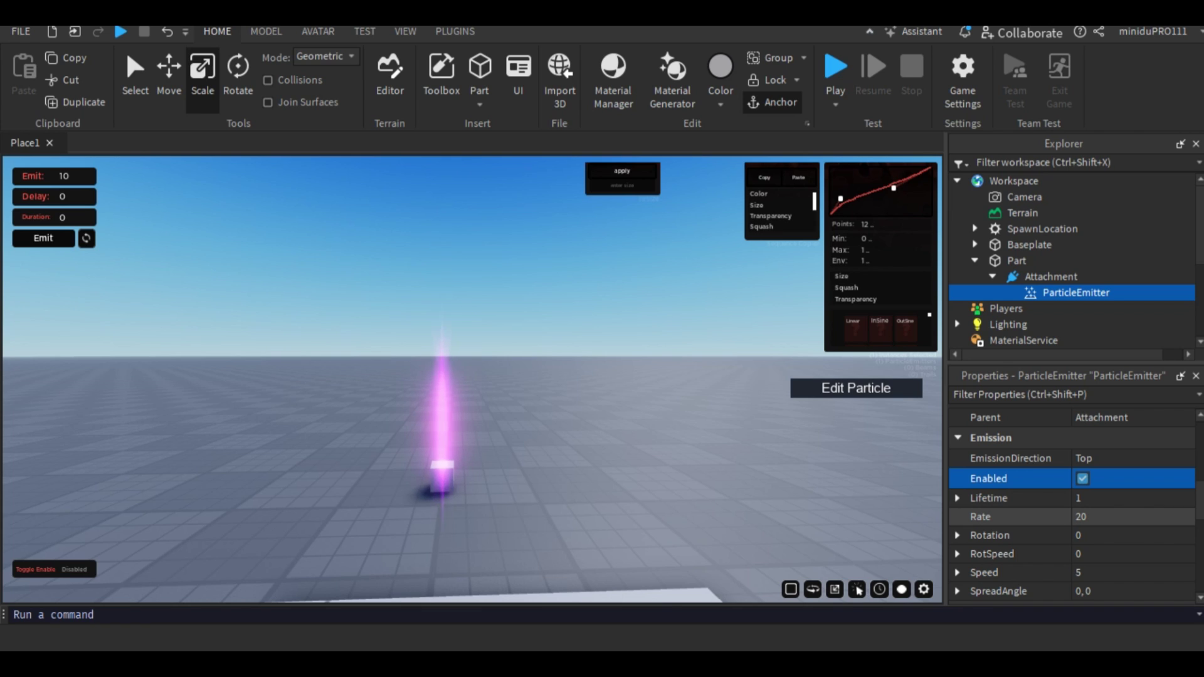
{"action": "left_click", "coordinate": [1089, 518]}
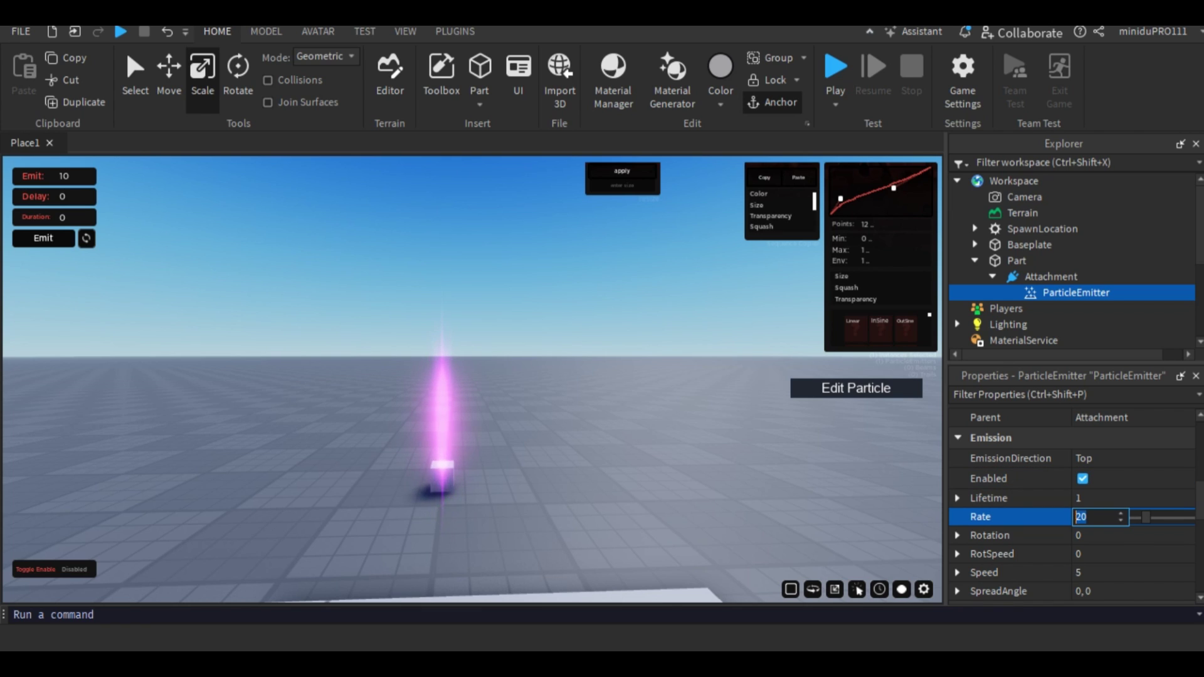
{"action": "type", "text": "100"}
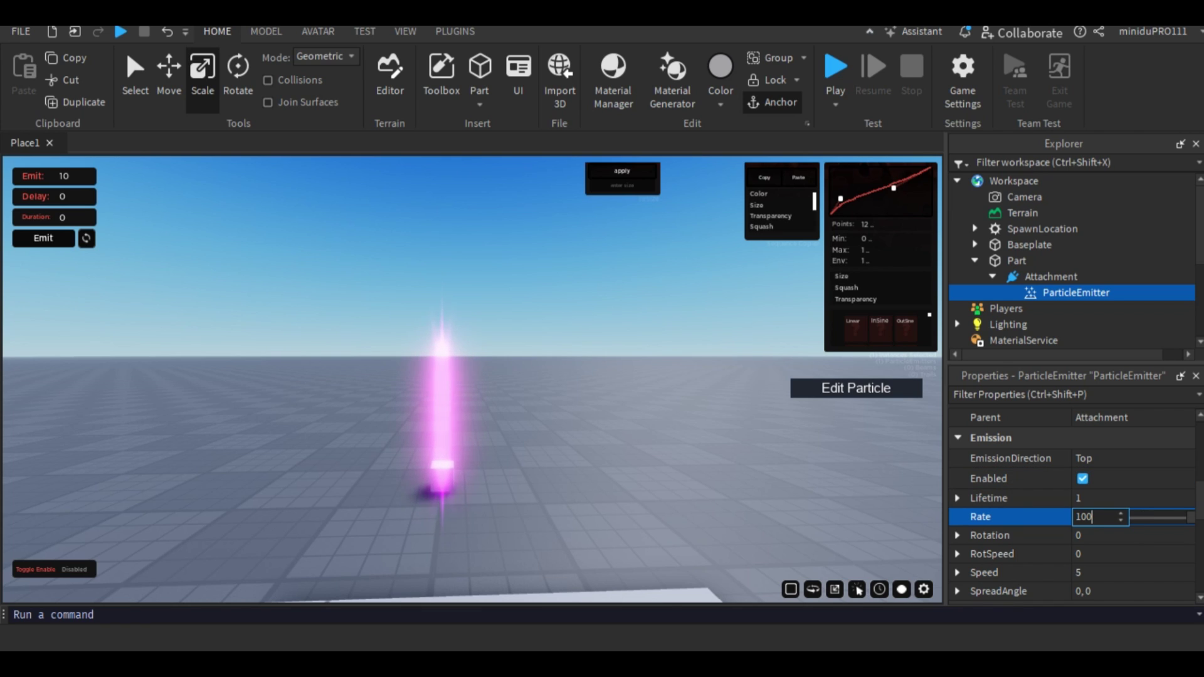
- Set the ParticleEmitter's Rate back to 20 and turn off its continuous emission
{"action": "key", "text": "BackSpace"}
{"action": "key", "text": "BackSpace"}
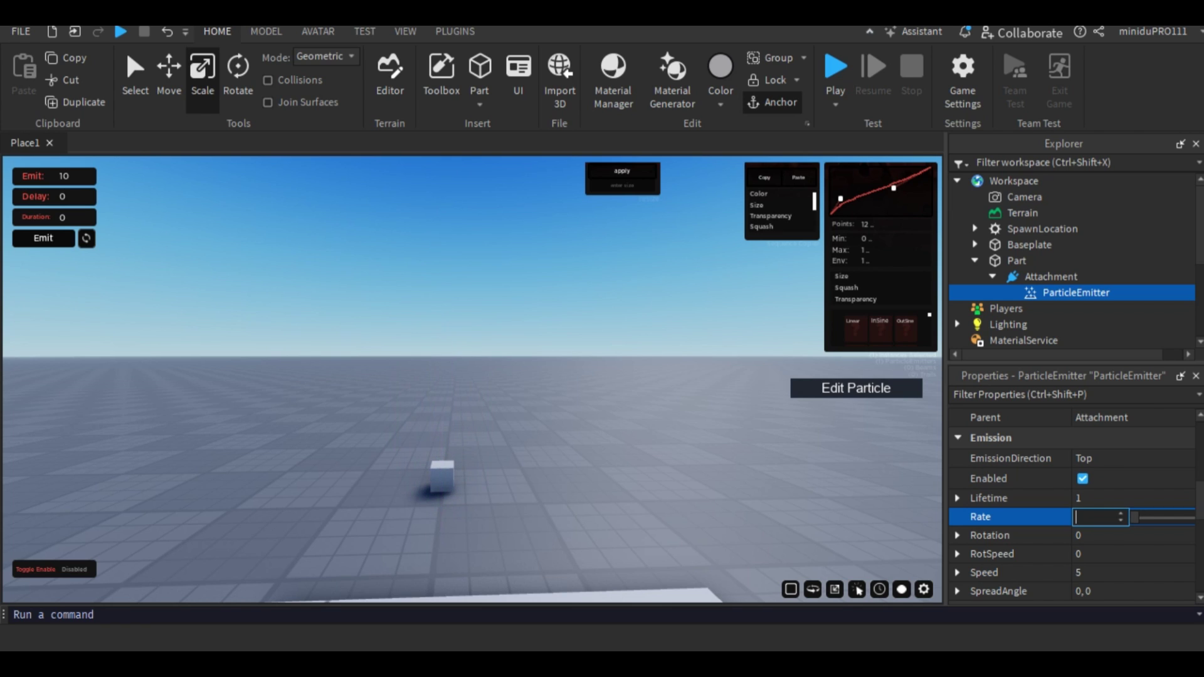
{"action": "key", "text": "Return"}
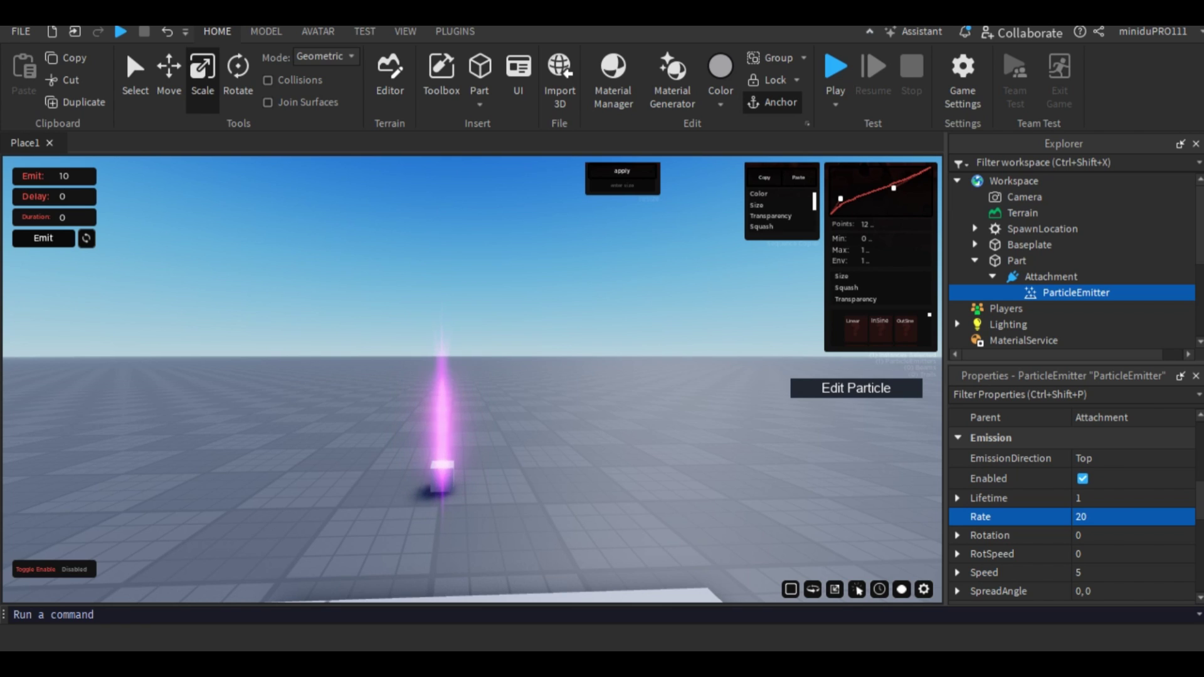
{"action": "left_click", "coordinate": [1083, 479]}
- Set the particles' Rotation range to -360, 360 and try RotSpeed values of 10 and 1000, settling on 10
{"action": "left_click", "coordinate": [1098, 536]}
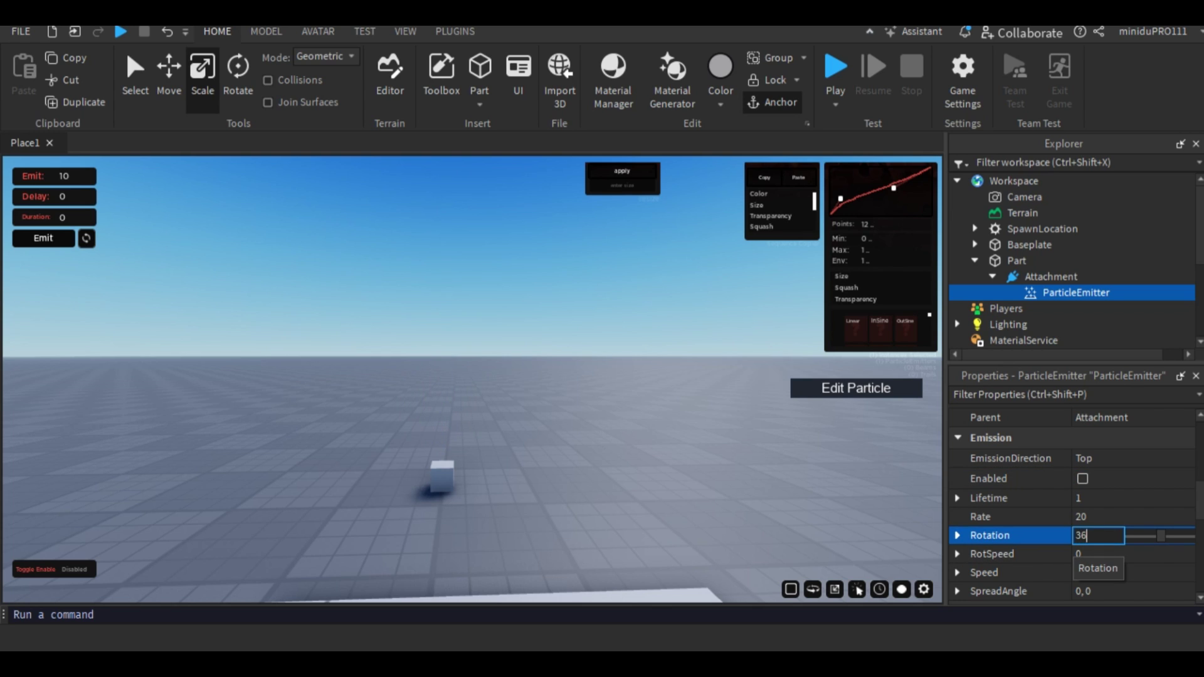
{"action": "type", "text": "360, 360"}
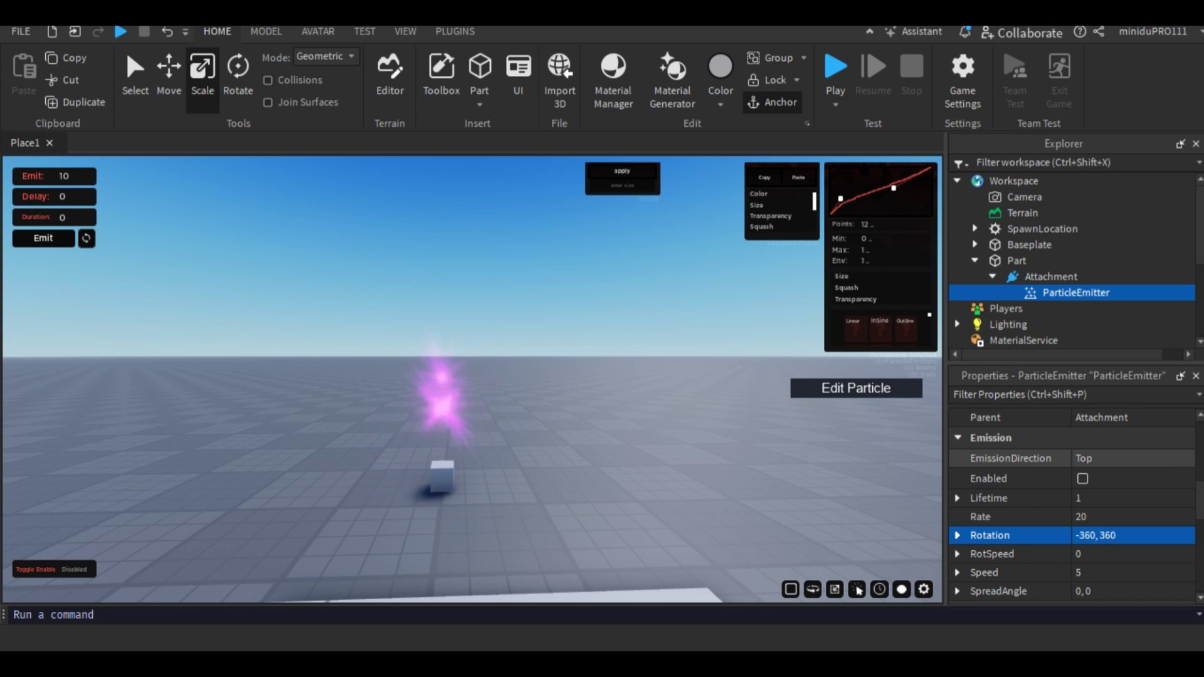
{"action": "scroll", "coordinate": [1096, 512], "scroll_direction": "down", "scroll_amount": 1}
{"action": "left_click", "coordinate": [1096, 496]}
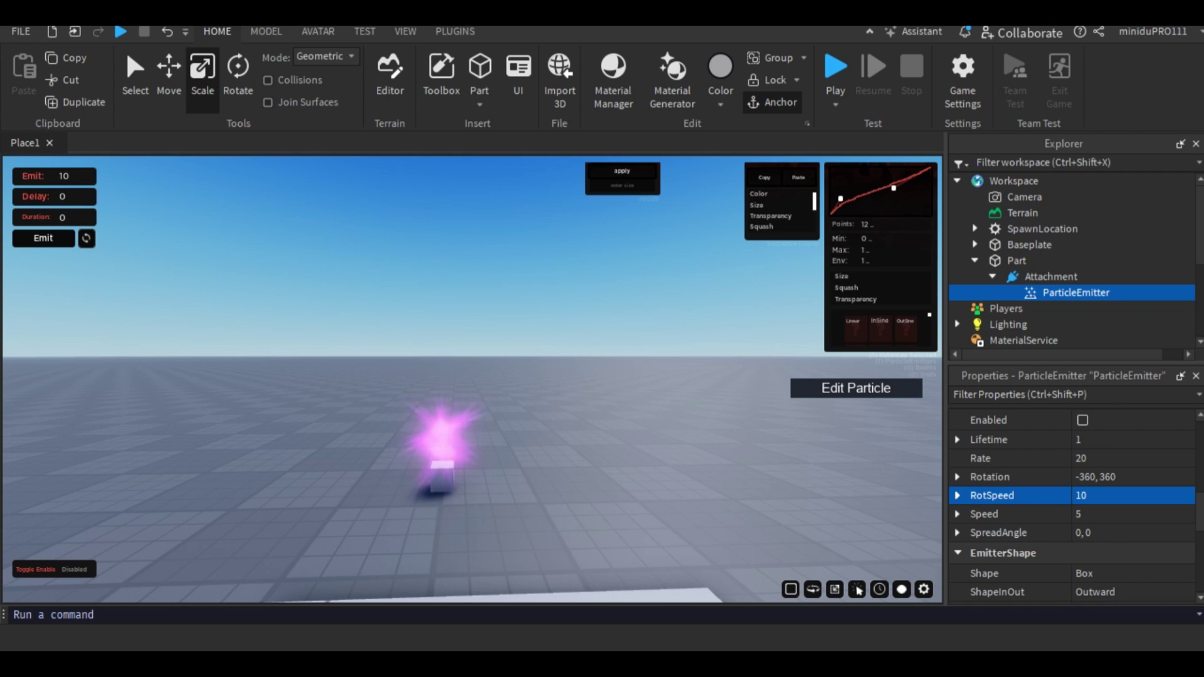
{"action": "left_click", "coordinate": [1097, 496]}
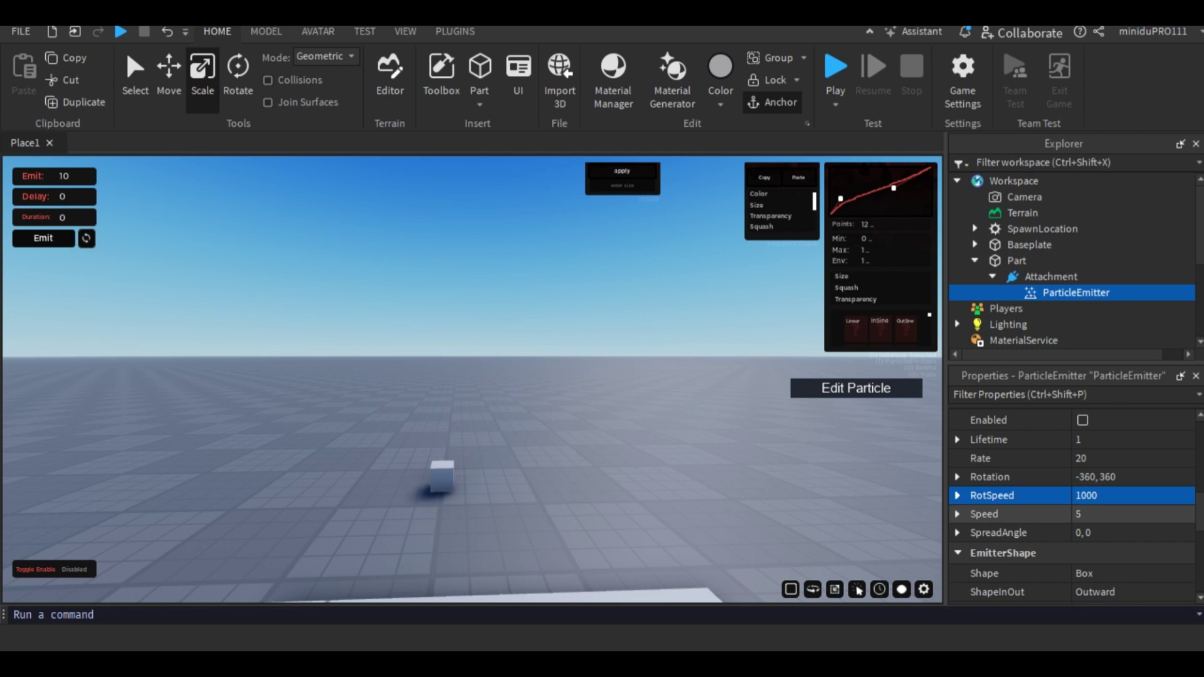
{"action": "left_click", "coordinate": [1098, 496]}
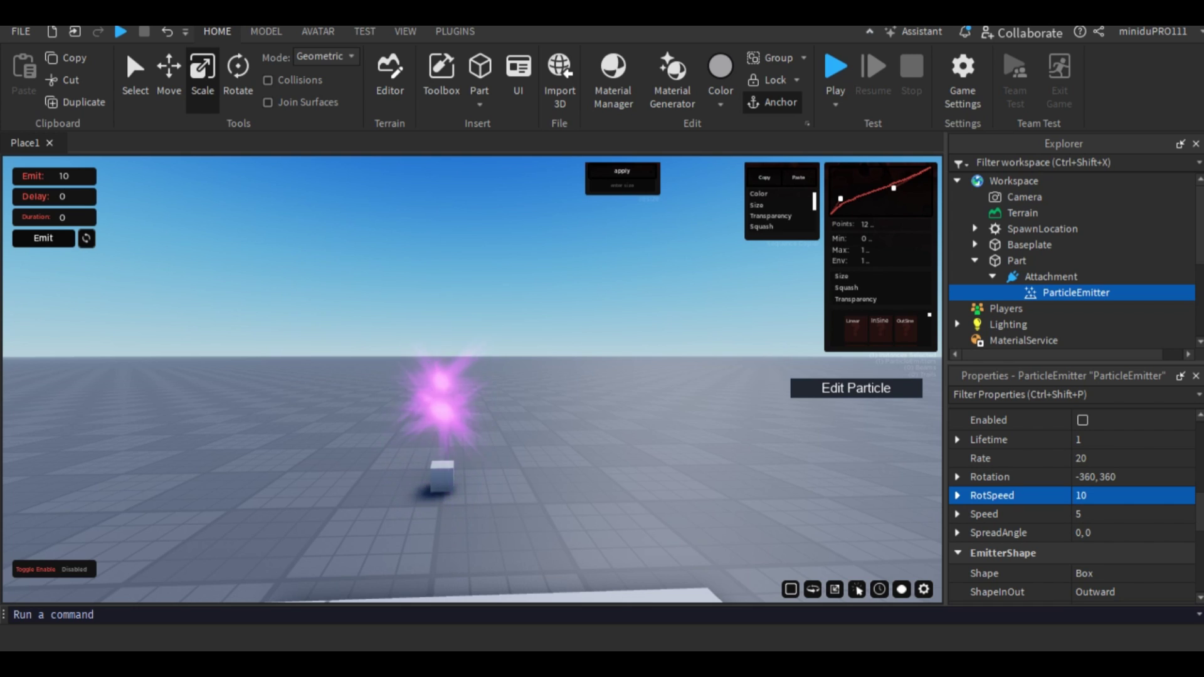
- Set the ParticleEmitter's Speed to 10 and the X component of its SpreadAngle to 360
{"action": "left_click", "coordinate": [1098, 514]}
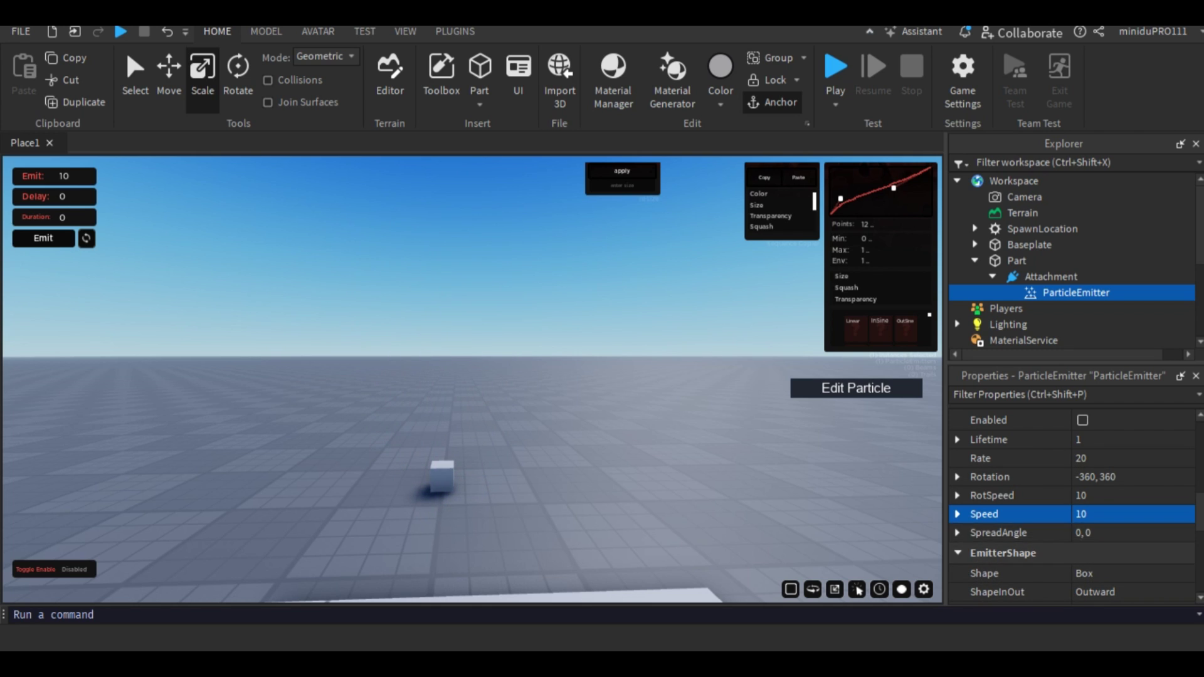
{"action": "left_click", "coordinate": [1105, 533]}
{"action": "left_click", "coordinate": [1106, 551]}
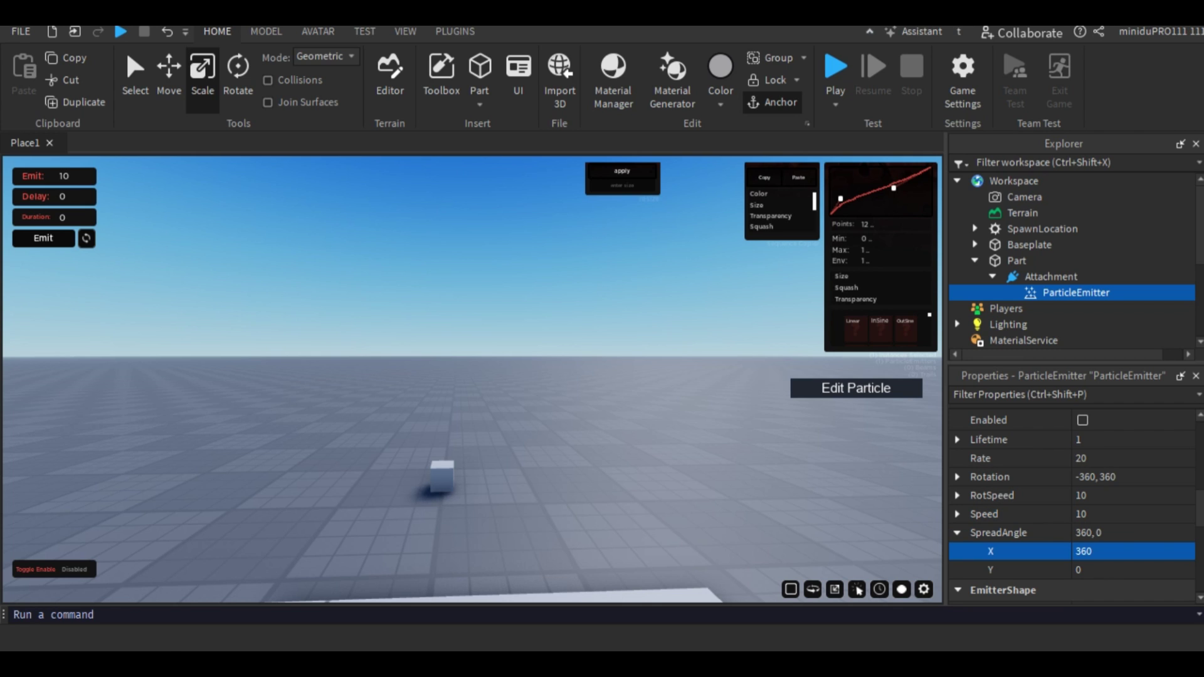
- Emit repeated bursts and examine the particles' spread around the block from different angles
{"action": "left_click", "coordinate": [43, 238]}
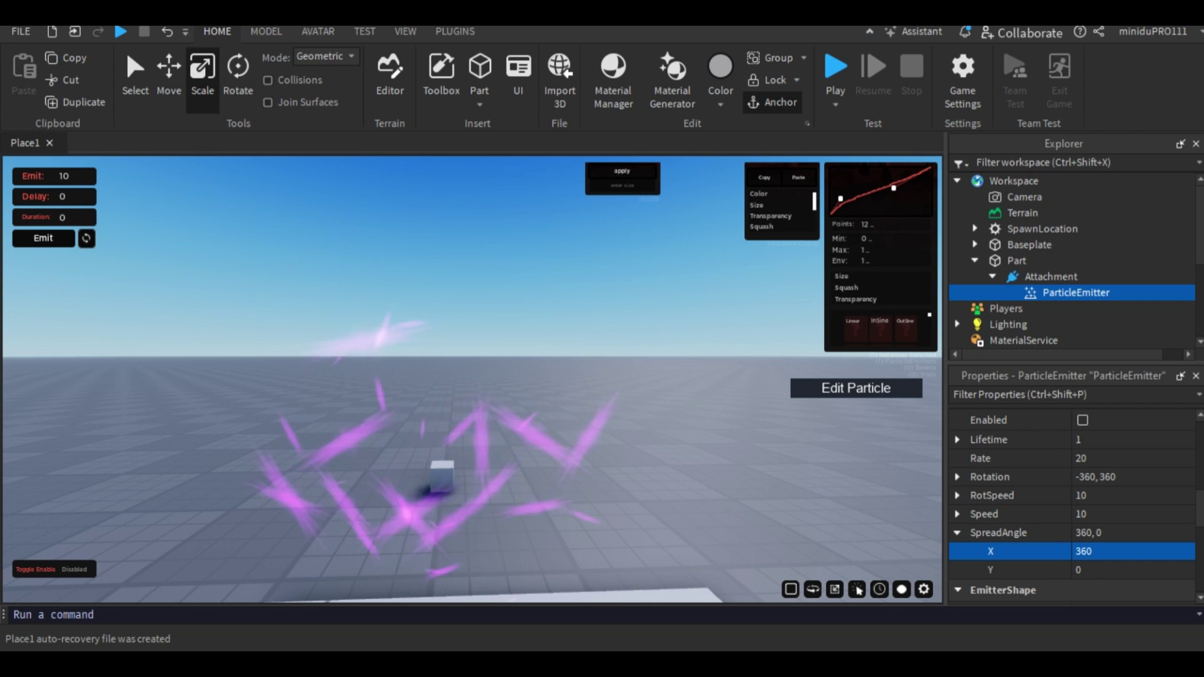
{"action": "left_click", "coordinate": [43, 238]}
{"action": "right_click_drag", "start_coordinate": [439, 376], "coordinate": [552, 439]}
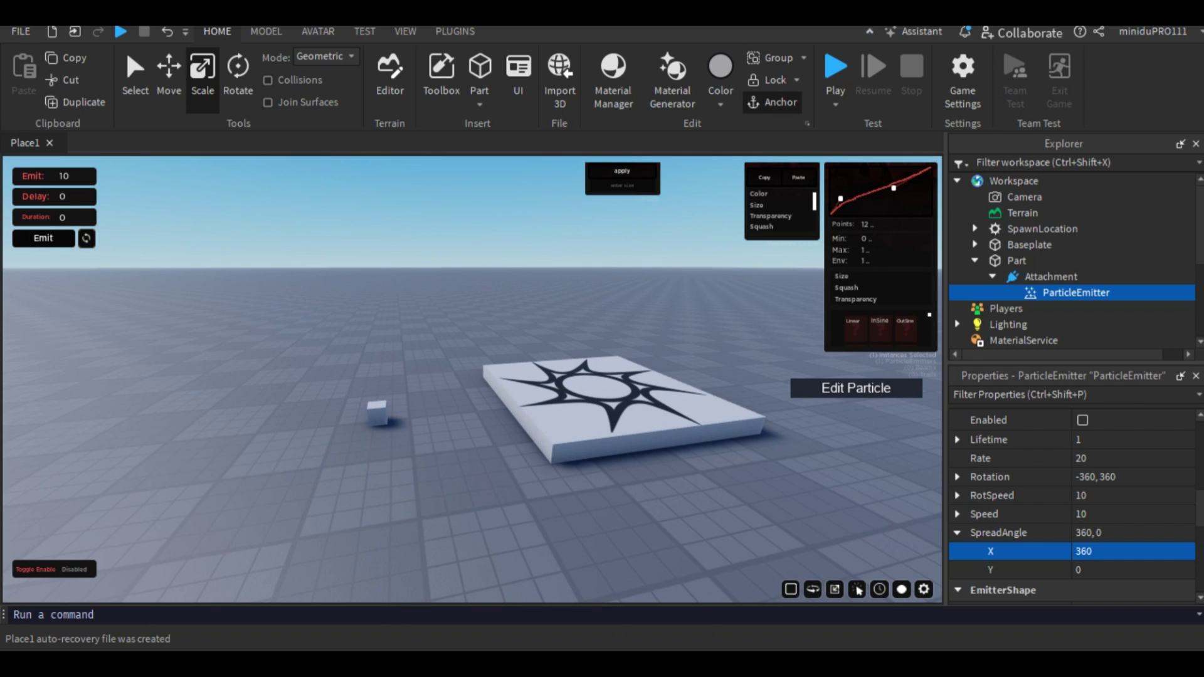
{"action": "left_click", "coordinate": [44, 239]}
{"action": "left_click", "coordinate": [43, 239]}
{"action": "left_click", "coordinate": [44, 238]}
{"action": "right_click_drag", "start_coordinate": [376, 377], "coordinate": [382, 328]}
- Set the SpreadAngle's Y component to 360 and emit several bursts around the selected block
{"action": "left_click", "coordinate": [1123, 570]}
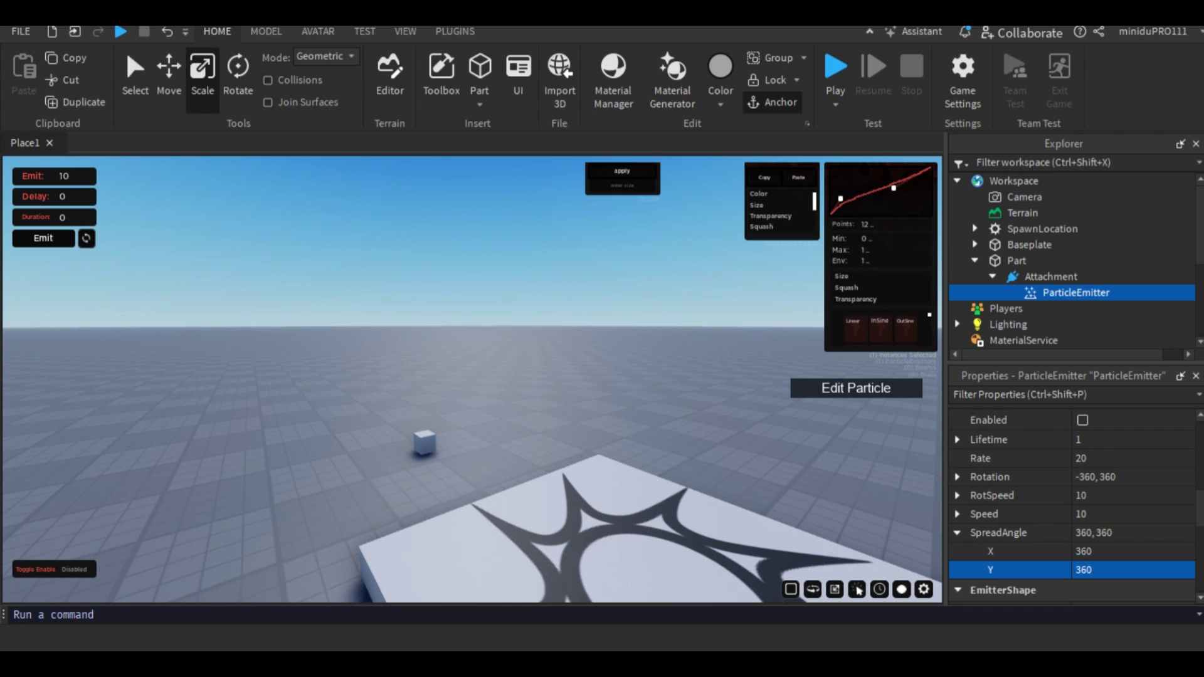
{"action": "left_click", "coordinate": [425, 444]}
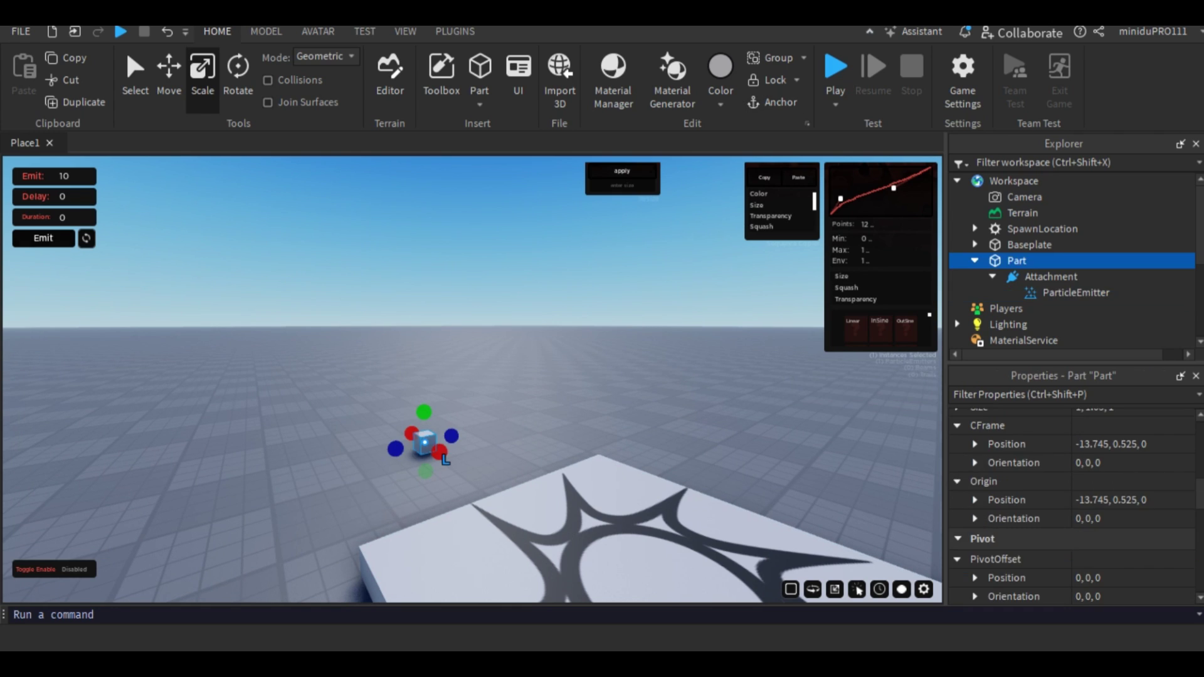
{"action": "left_click", "coordinate": [43, 239]}
{"action": "left_click", "coordinate": [43, 239]}
{"action": "left_click", "coordinate": [43, 238]}
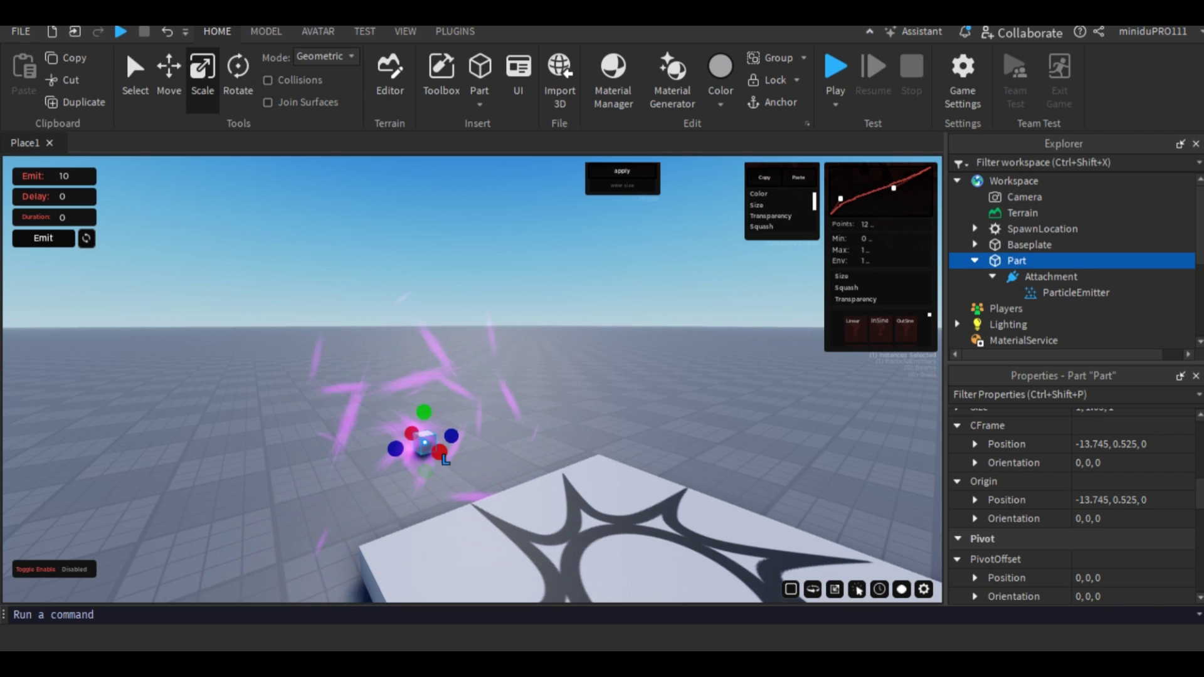
{"action": "left_click", "coordinate": [43, 238]}
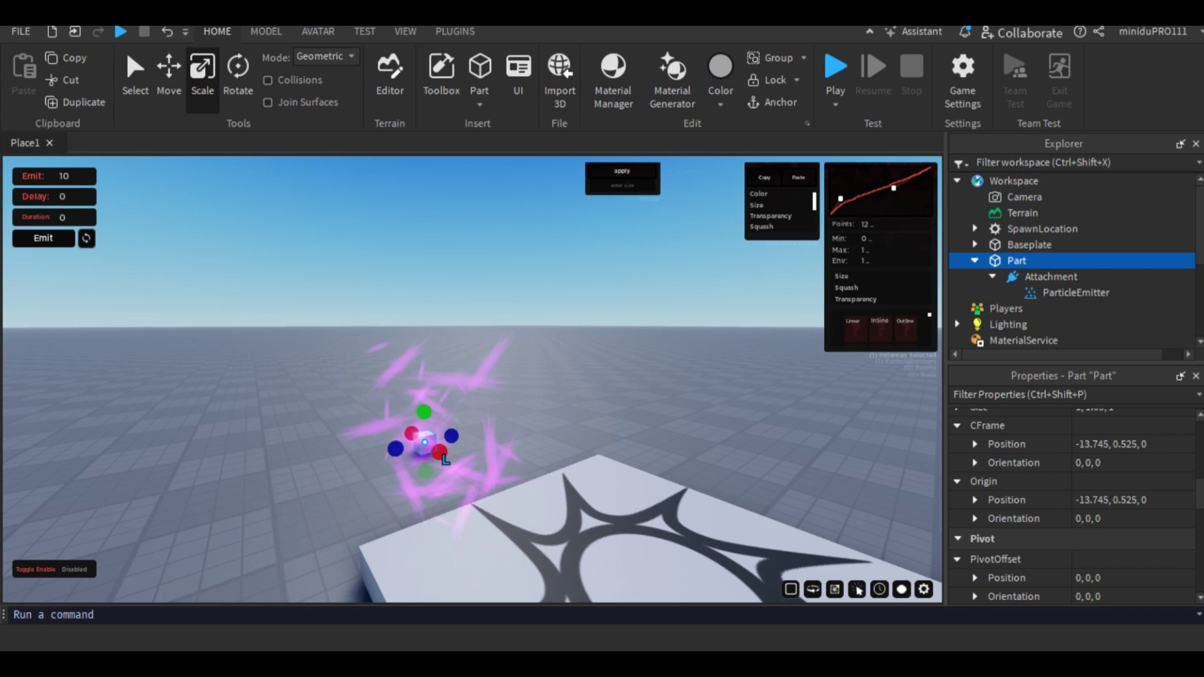
{"action": "left_click", "coordinate": [43, 238]}
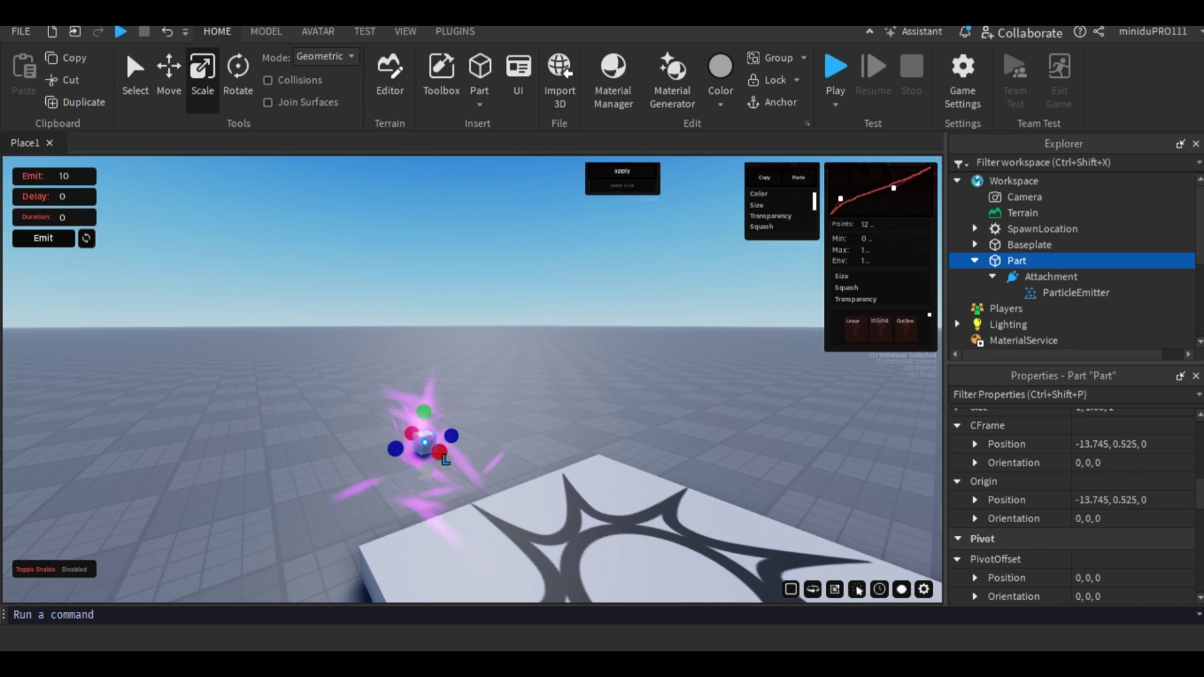
- Reselect the ParticleEmitter and set the Y component of its Acceleration to 100
{"action": "scroll", "coordinate": [1028, 498], "scroll_direction": "down", "scroll_amount": 2}
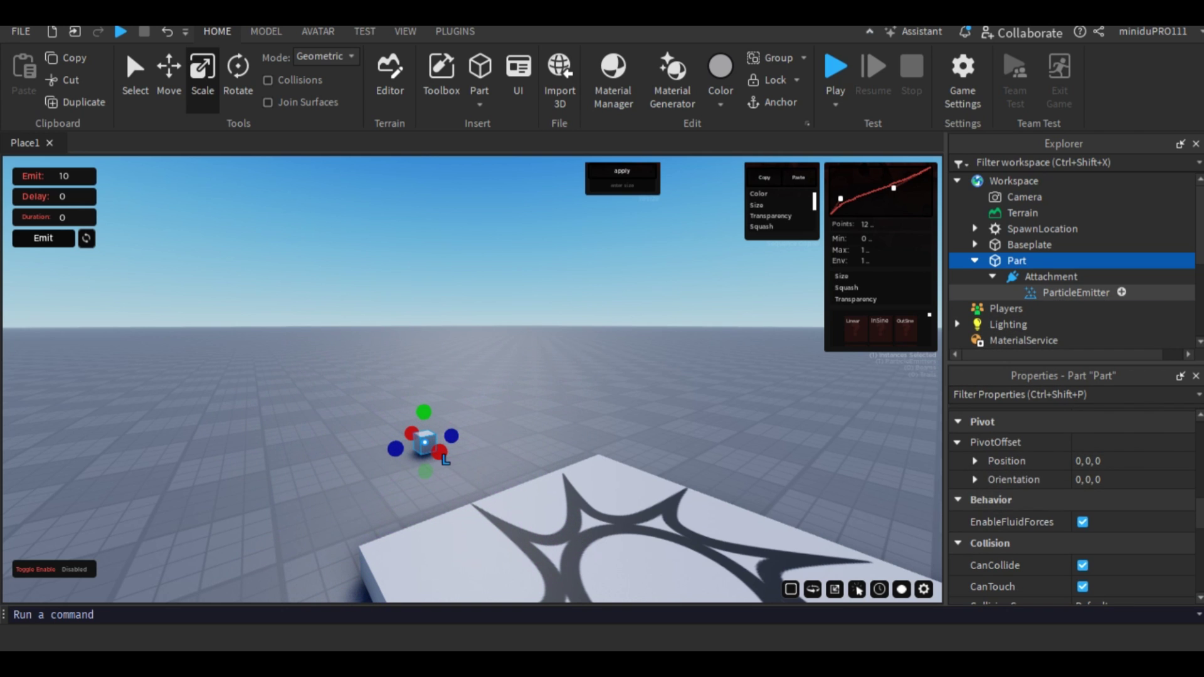
{"action": "left_click", "coordinate": [1075, 293]}
{"action": "scroll", "coordinate": [1072, 501], "scroll_direction": "down", "scroll_amount": 1}
{"action": "scroll", "coordinate": [1073, 502], "scroll_direction": "up", "scroll_amount": 2}
{"action": "scroll", "coordinate": [1073, 502], "scroll_direction": "down", "scroll_amount": 3}
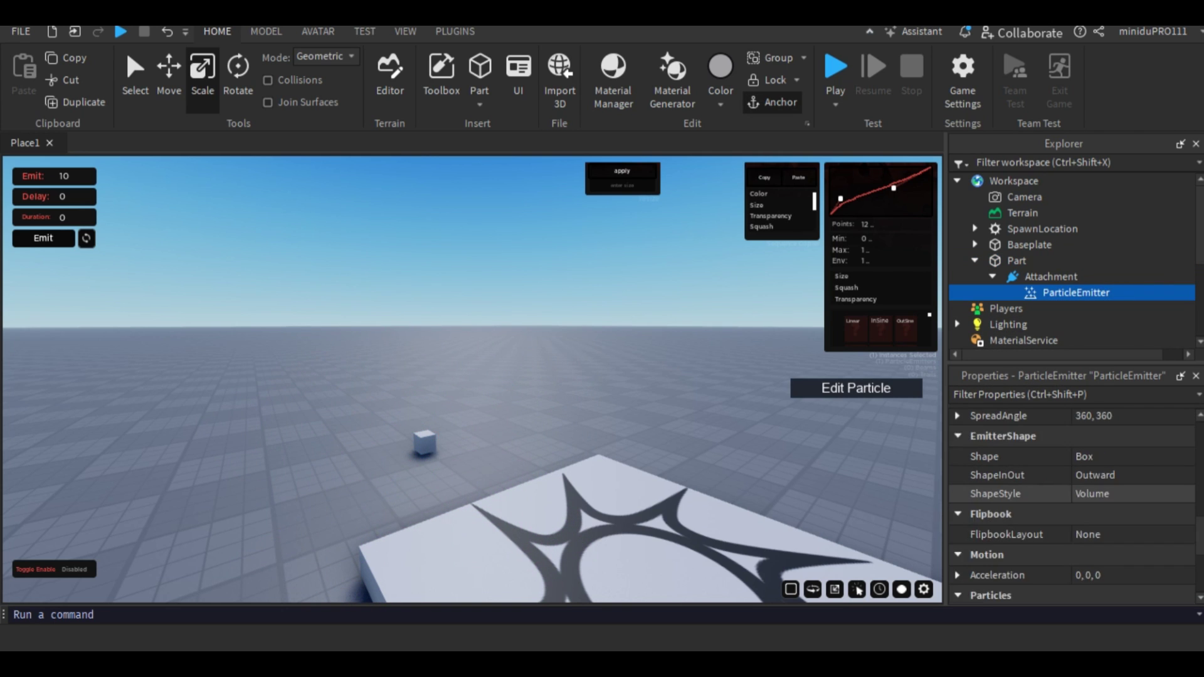
{"action": "scroll", "coordinate": [1073, 502], "scroll_direction": "down", "scroll_amount": 2}
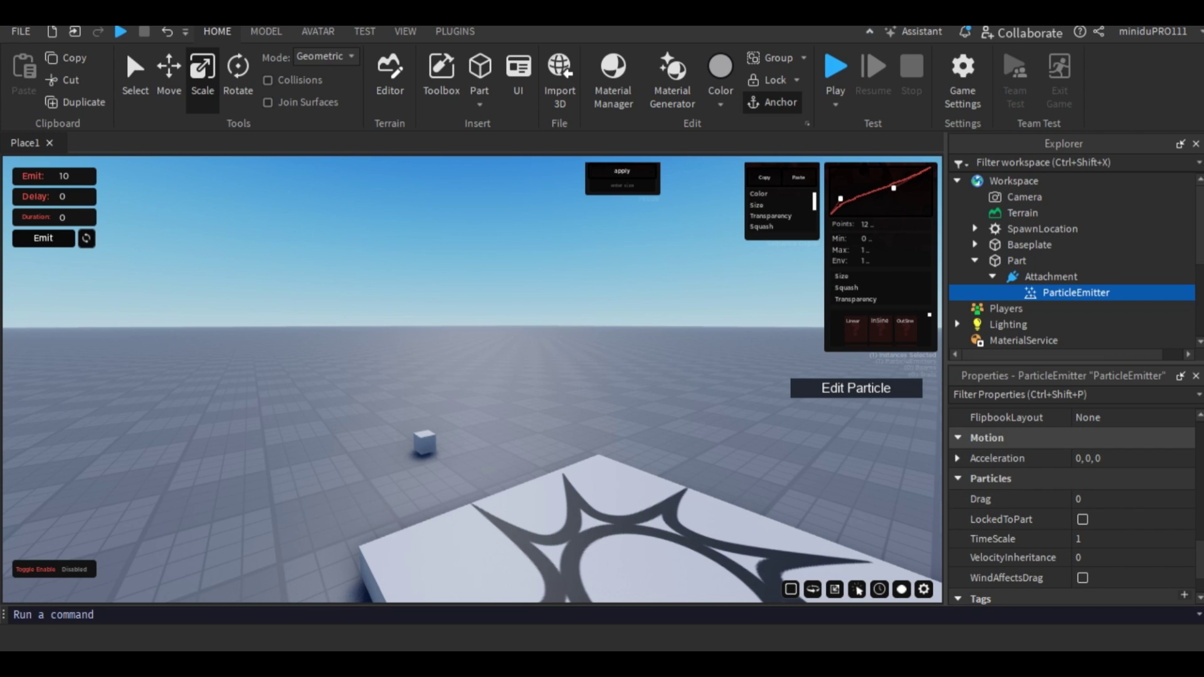
{"action": "left_click", "coordinate": [958, 458]}
{"action": "left_click", "coordinate": [1104, 495]}
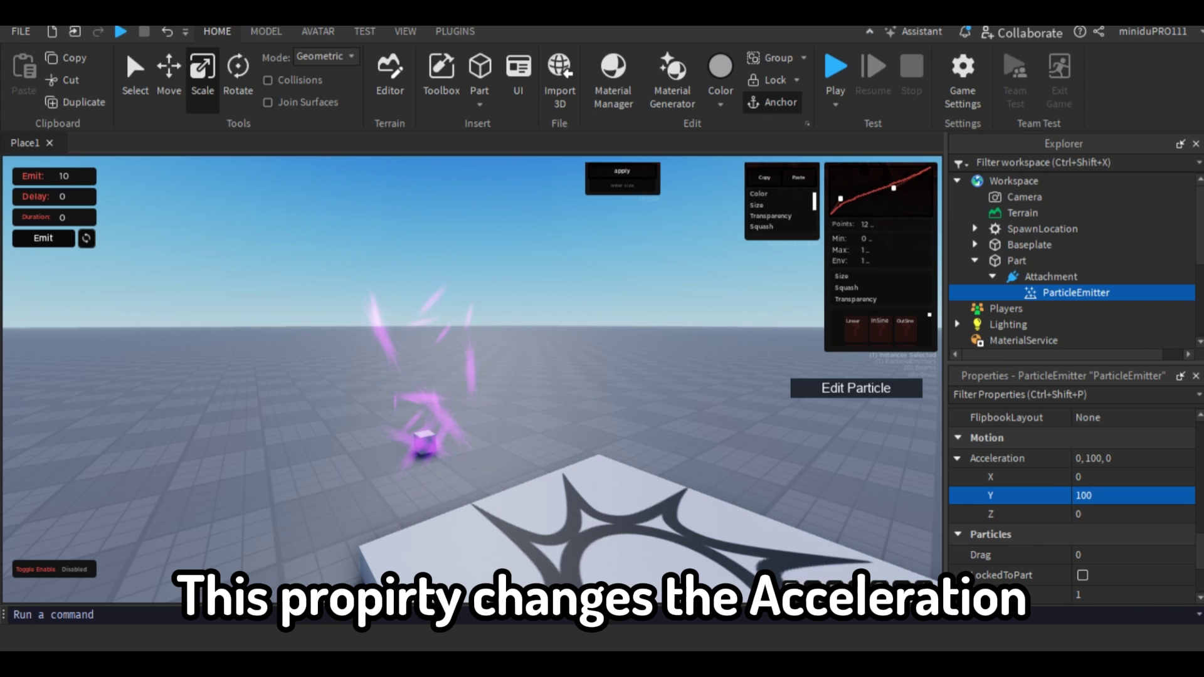
- Set the Y component of the ParticleEmitter's Acceleration to 10
{"action": "mouse_move", "coordinate": [470, 377]}
{"action": "right_mouse_down"}
{"action": "mouse_move", "coordinate": [471, 238]}
{"action": "mouse_move", "coordinate": [472, 380]}
{"action": "right_mouse_up"}
{"action": "scroll", "coordinate": [472, 380], "scroll_direction": "up", "scroll_amount": 1}
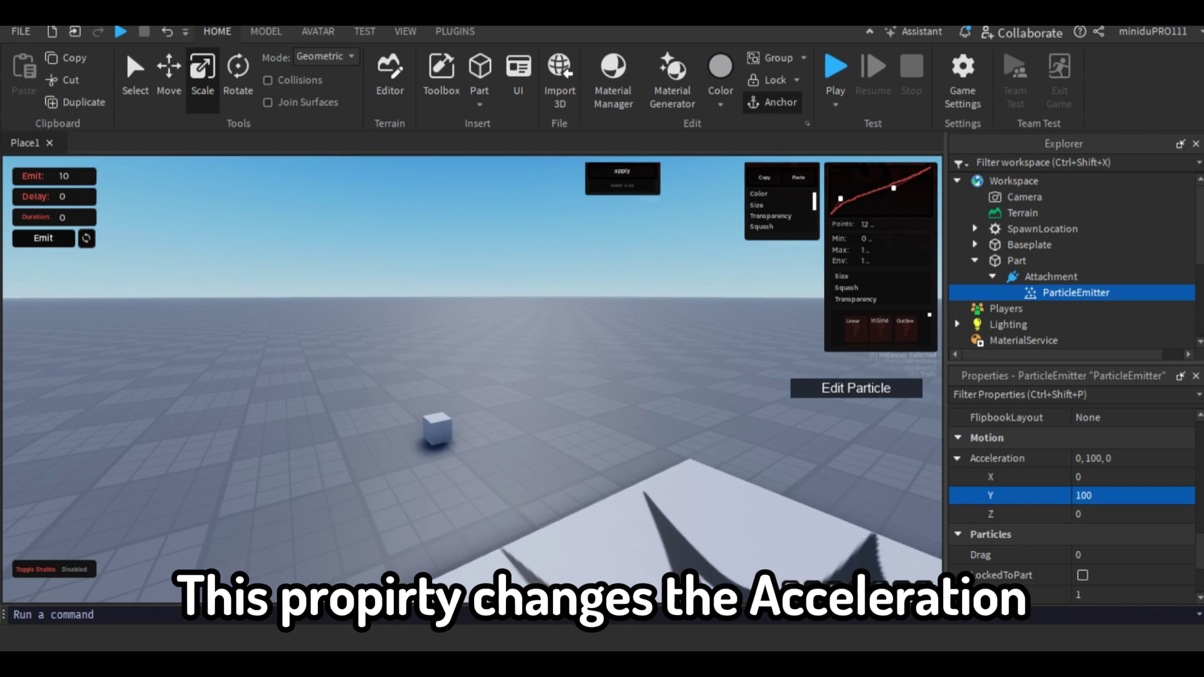
{"action": "left_click", "coordinate": [1104, 477]}
{"action": "left_click", "coordinate": [1104, 496]}
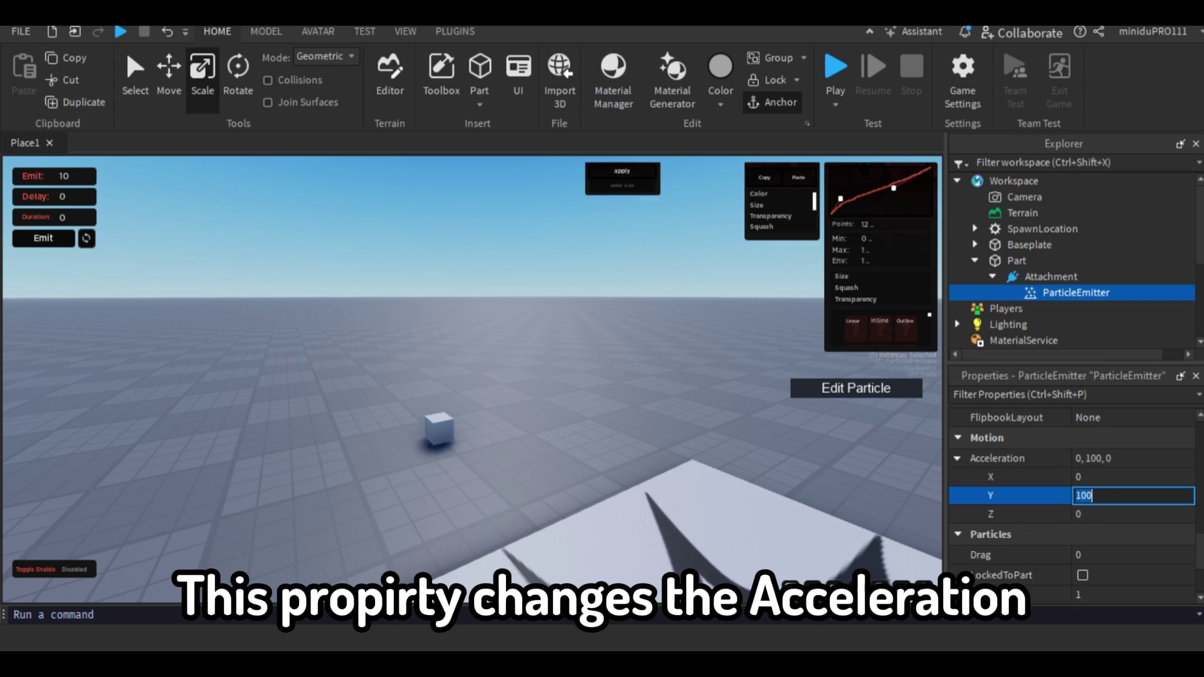
{"action": "key", "text": "Return"}
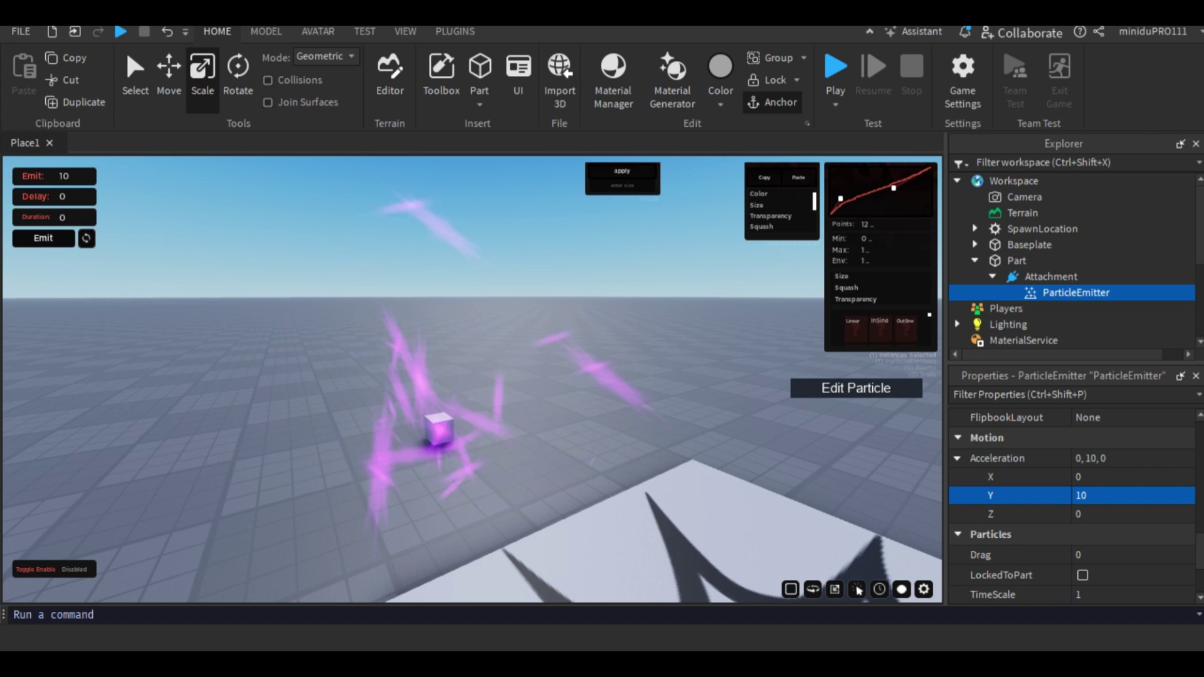
- Set the ParticleEmitter's Drag to 5 and turn on LockedToPart
{"action": "scroll", "coordinate": [1067, 536], "scroll_direction": "down", "scroll_amount": 3}
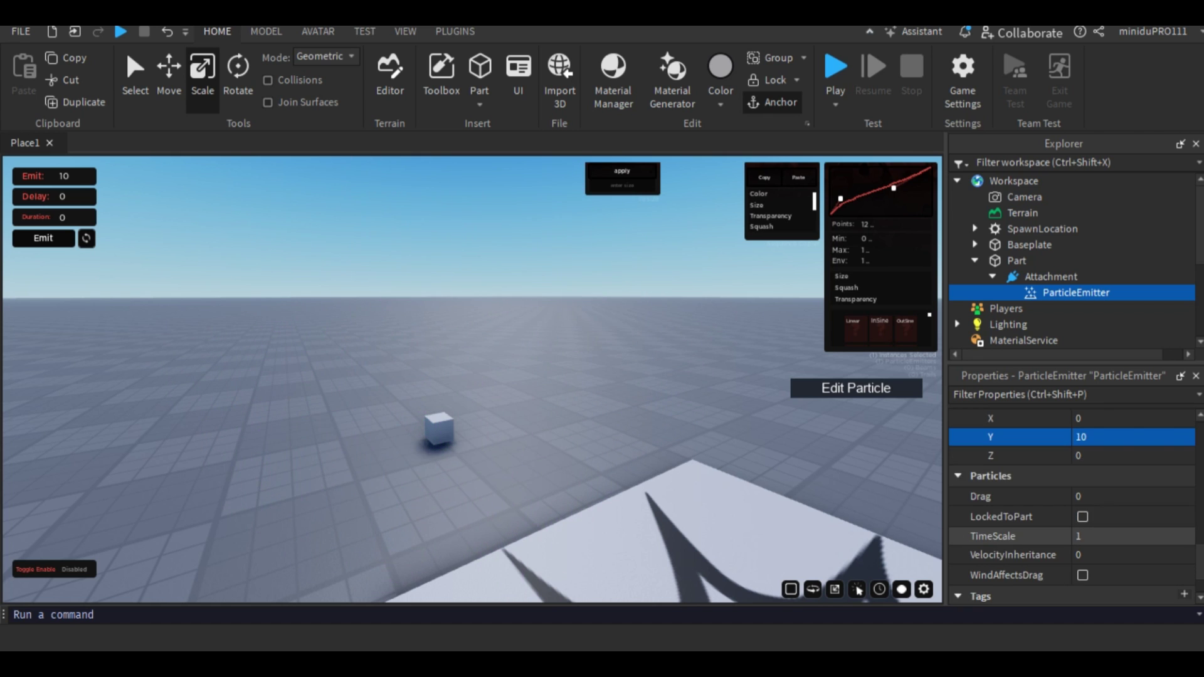
{"action": "left_click", "coordinate": [1092, 497]}
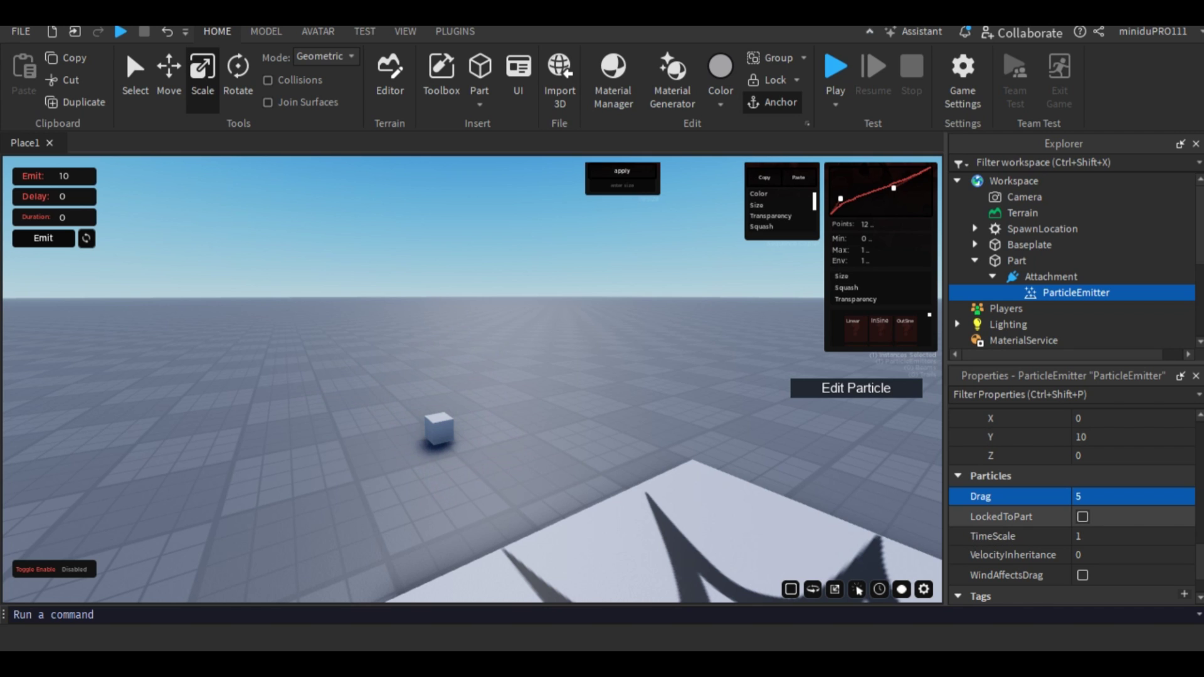
{"action": "left_click", "coordinate": [1083, 517]}
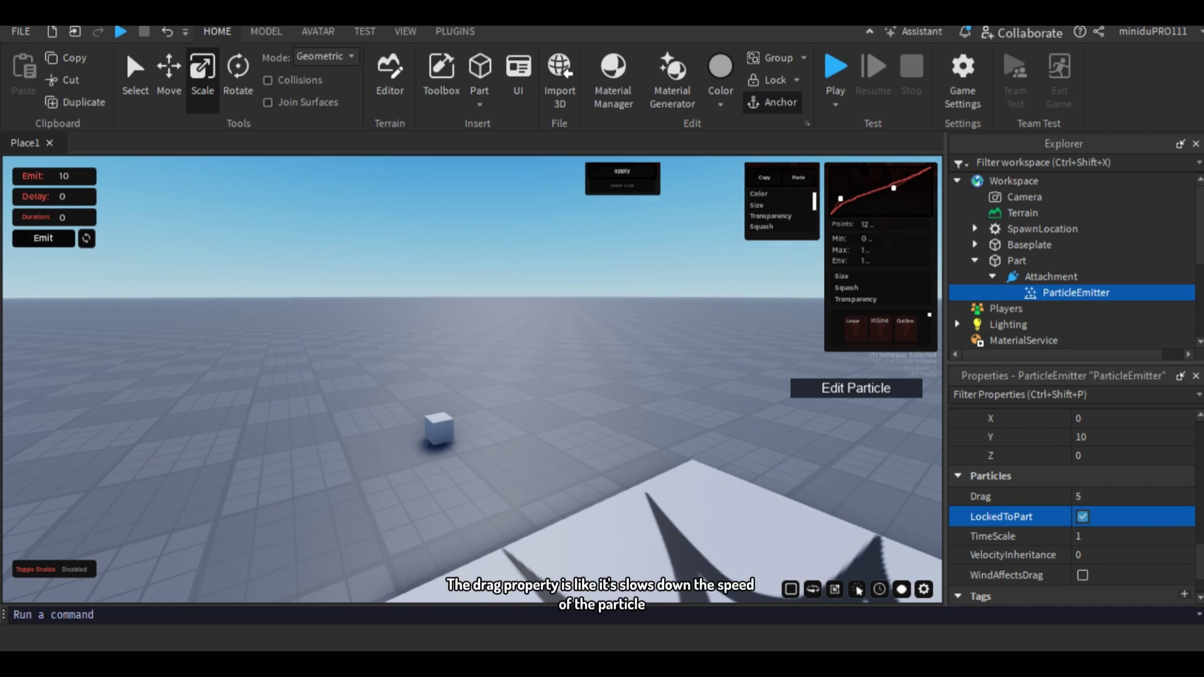
- Enable continuous emission on the ParticleEmitter and move the part back and forth along its Z axis to test the locked particles
{"action": "scroll", "coordinate": [1072, 502], "scroll_direction": "up", "scroll_amount": 10}
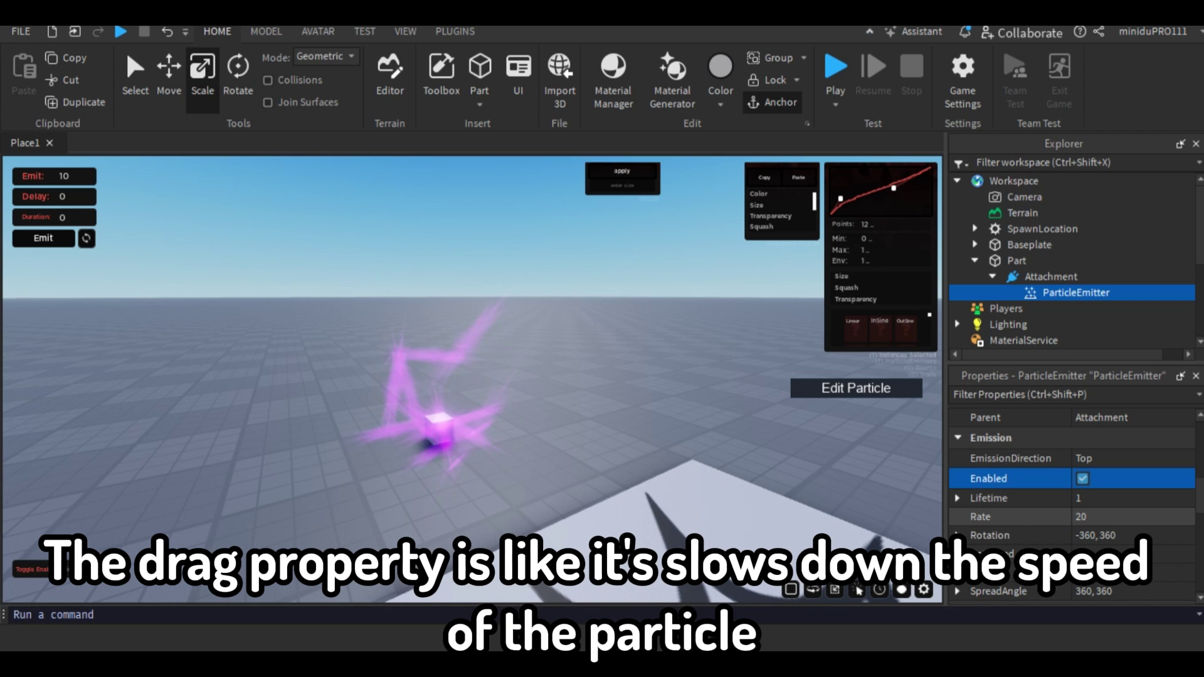
{"action": "scroll", "coordinate": [1072, 502], "scroll_direction": "down", "scroll_amount": 10}
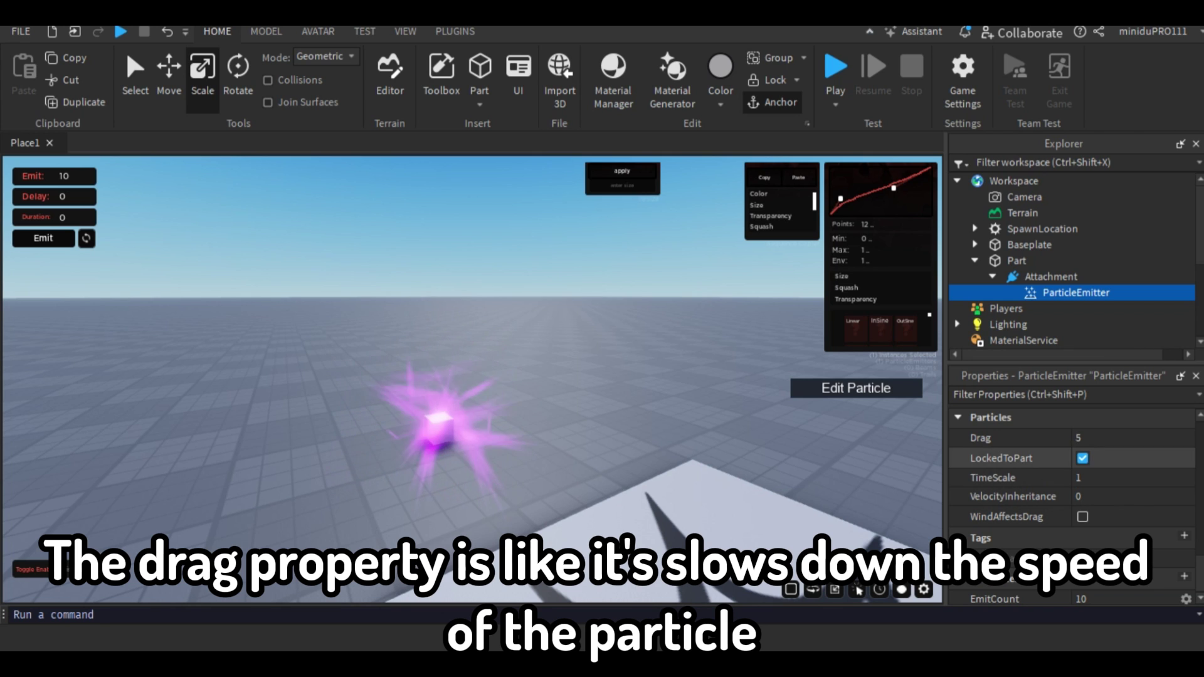
{"action": "left_click", "coordinate": [439, 430]}
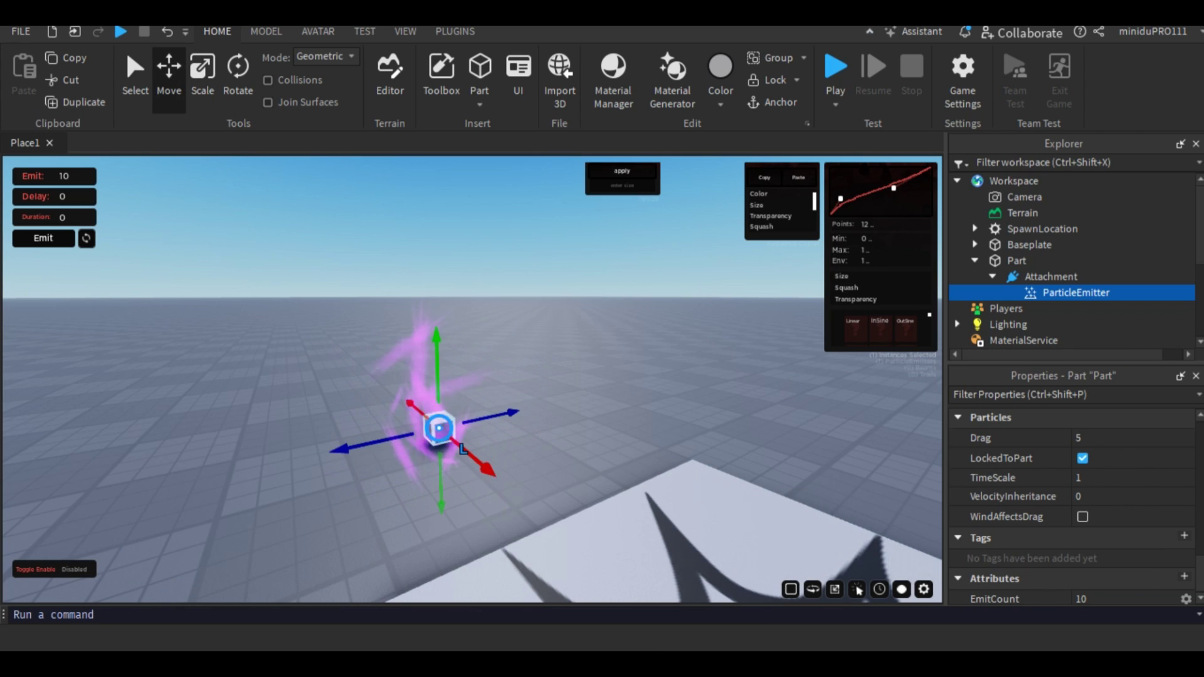
{"action": "left_click_drag", "start_coordinate": [515, 414], "coordinate": [479, 413]}
{"action": "left_click", "coordinate": [376, 467]}
{"action": "left_click", "coordinate": [299, 461]}
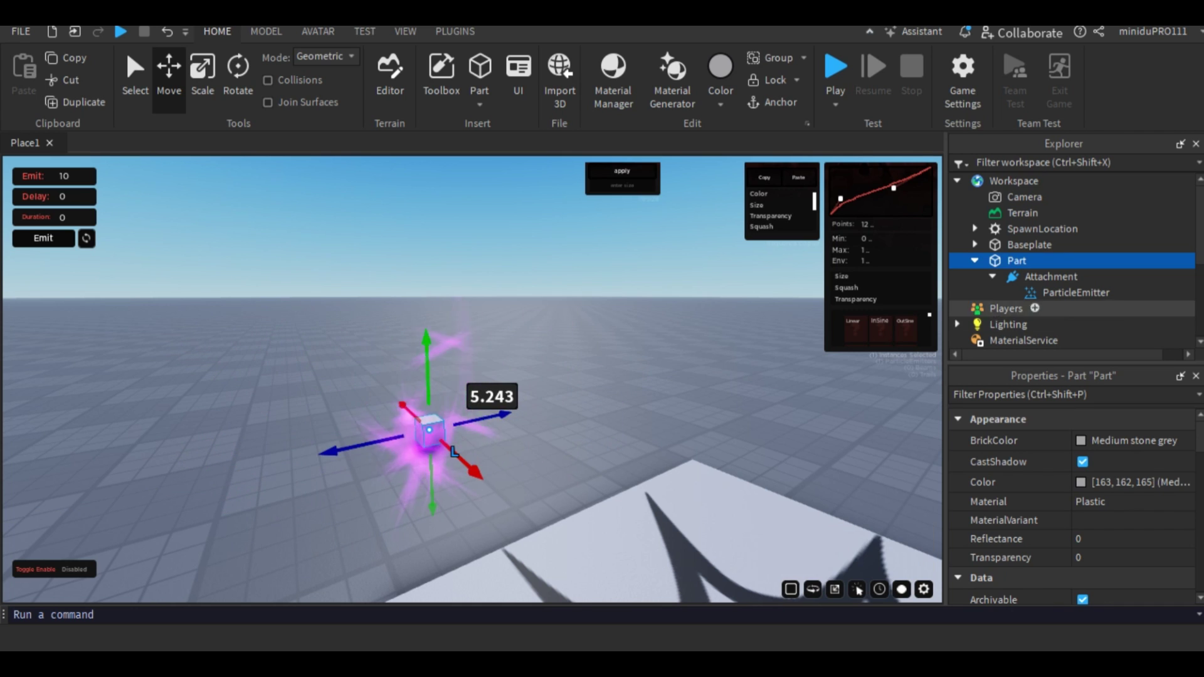
- Turn off LockedToPart on the ParticleEmitter and move the part along its Z axis to compare the trailing particles
{"action": "left_click", "coordinate": [1051, 276]}
{"action": "left_click", "coordinate": [1076, 293]}
{"action": "scroll", "coordinate": [1073, 502], "scroll_direction": "down", "scroll_amount": 15}
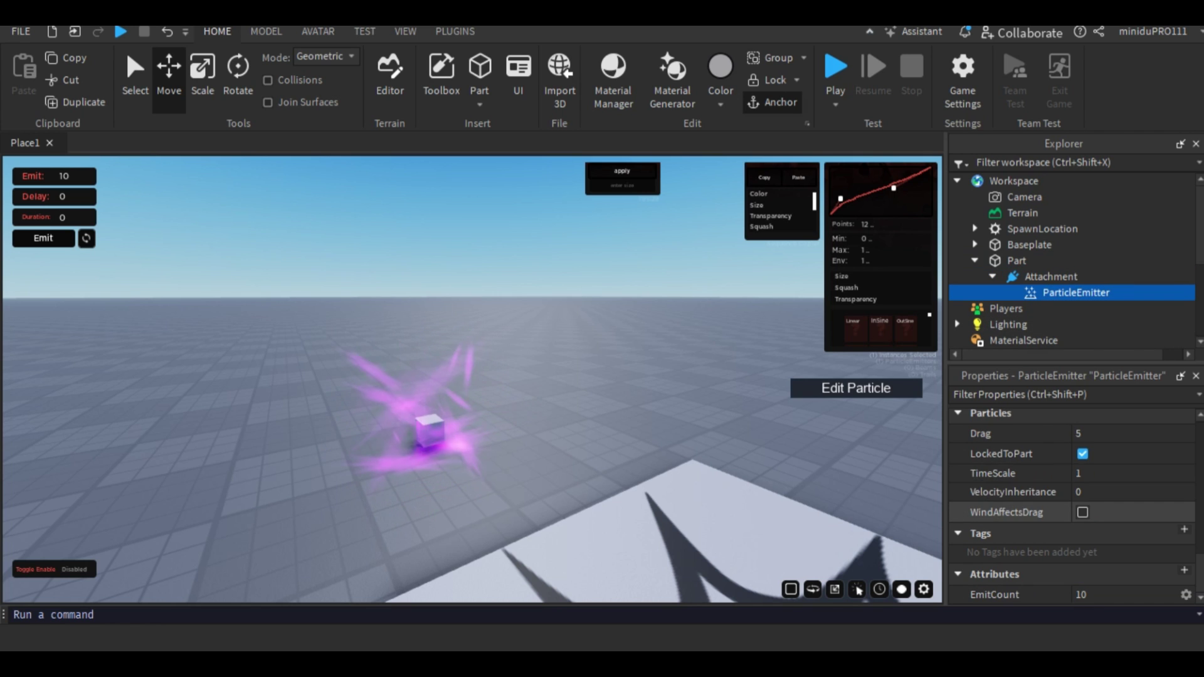
{"action": "left_click", "coordinate": [430, 432]}
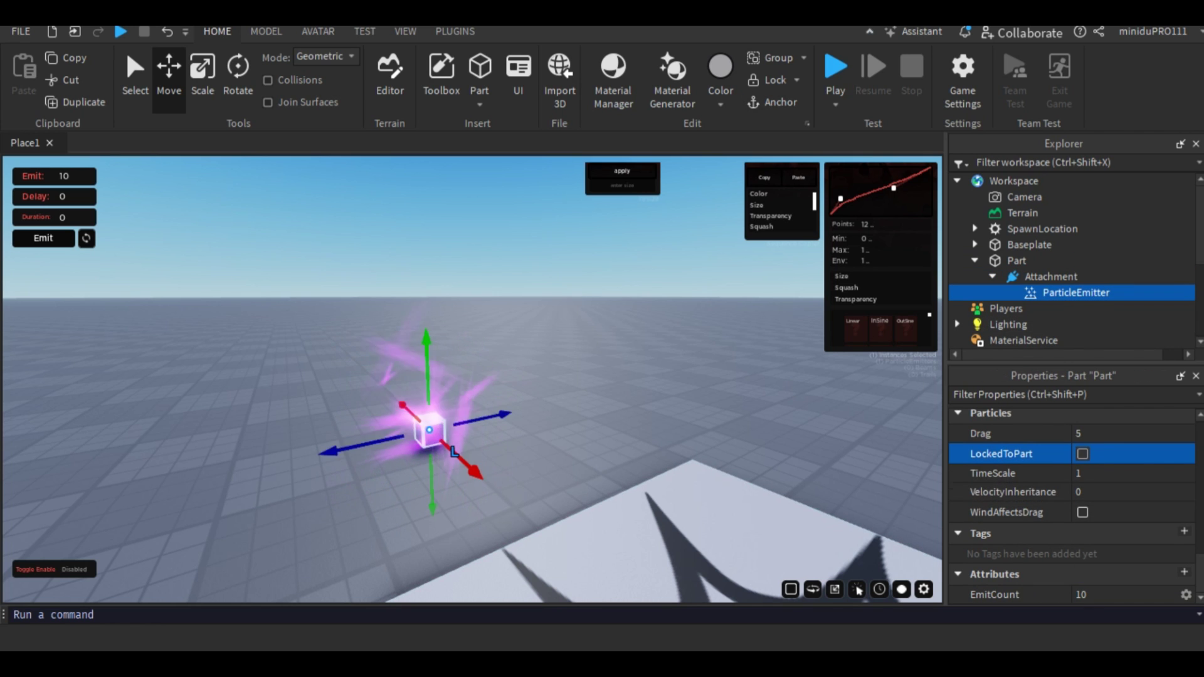
{"action": "left_click_drag", "start_coordinate": [502, 426], "coordinate": [484, 409]}
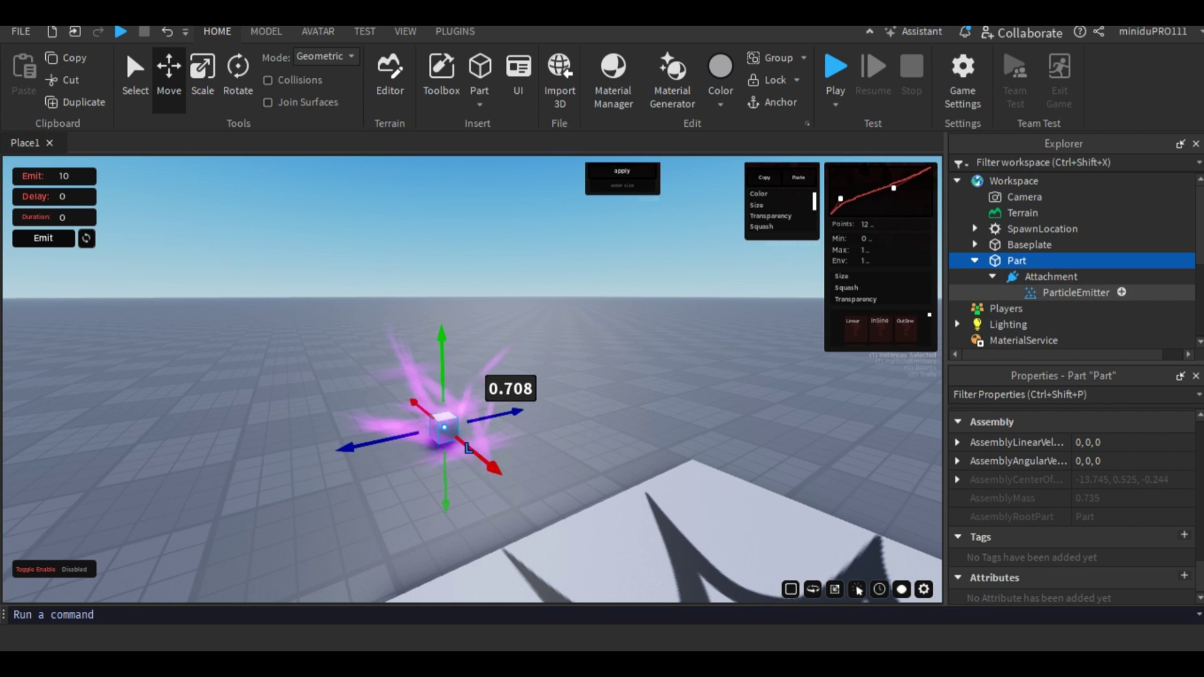
- Reselect the ParticleEmitter, turn LockedToPart back on and enable WindAffectsDrag
{"action": "left_click", "coordinate": [1076, 292]}
{"action": "left_click", "coordinate": [1083, 513]}
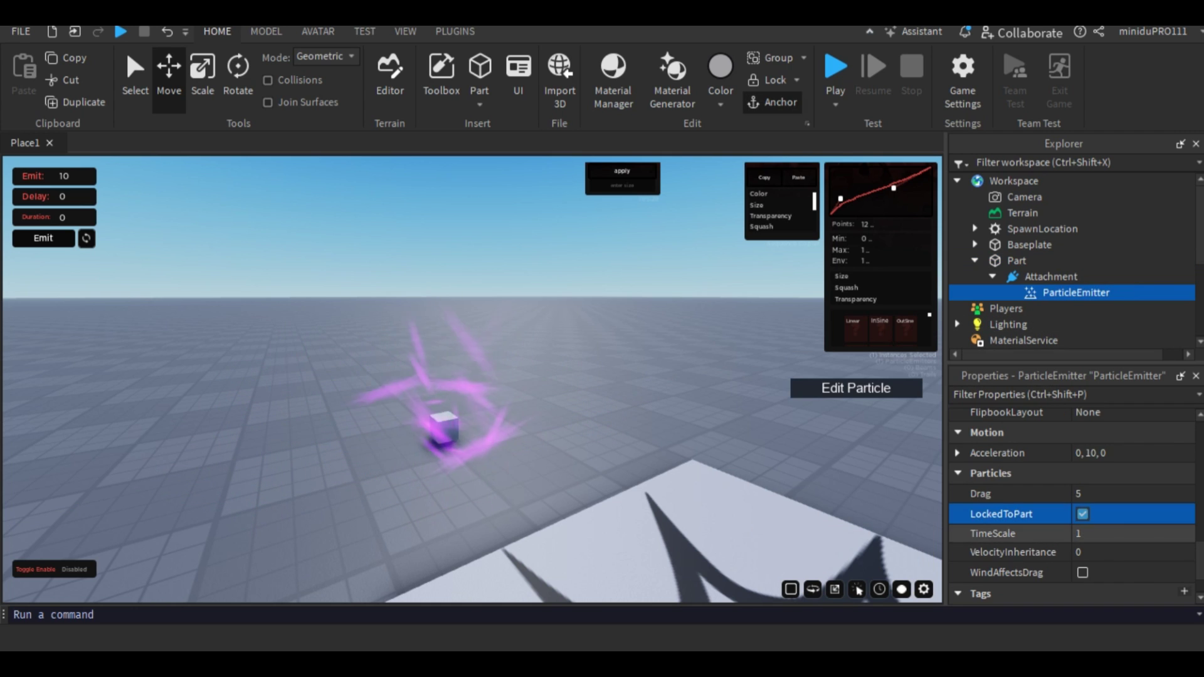
{"action": "left_click", "coordinate": [1085, 533]}
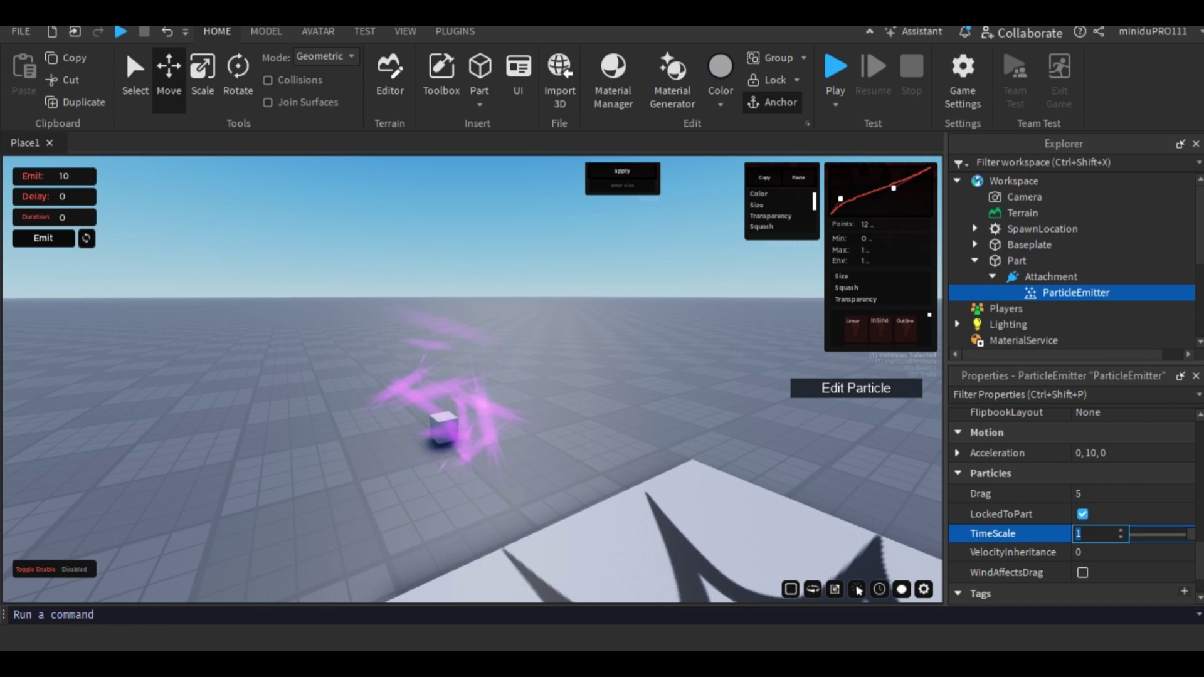
{"action": "left_click", "coordinate": [1116, 554]}
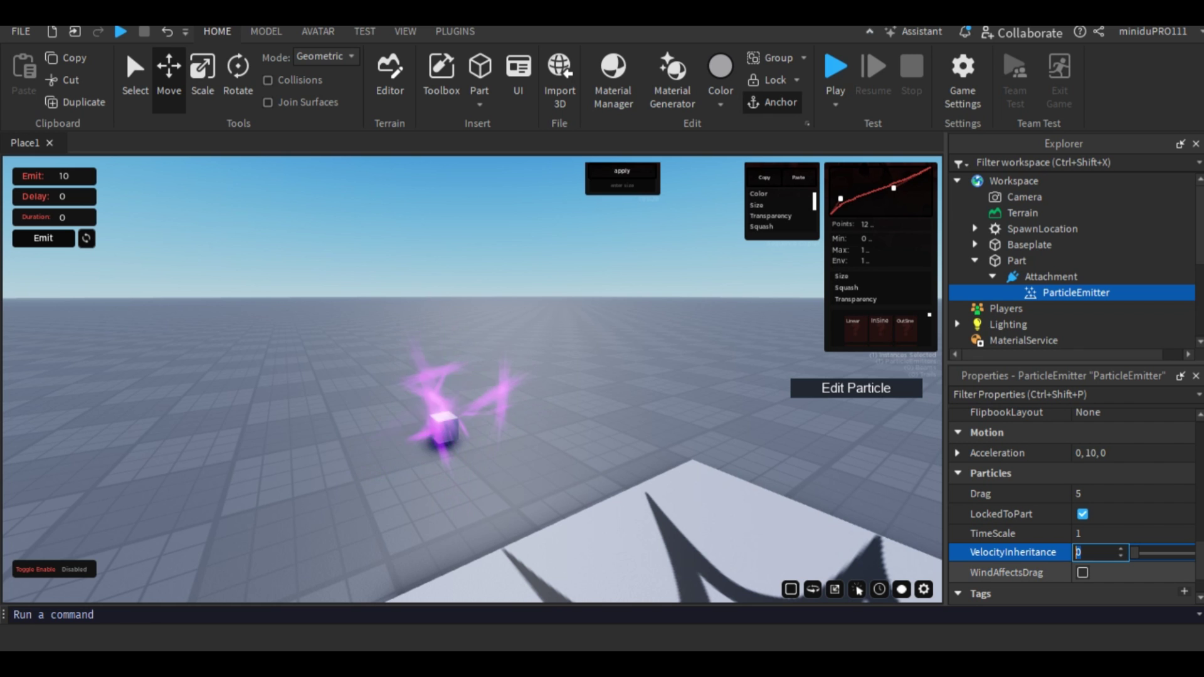
{"action": "left_click", "coordinate": [1082, 572]}
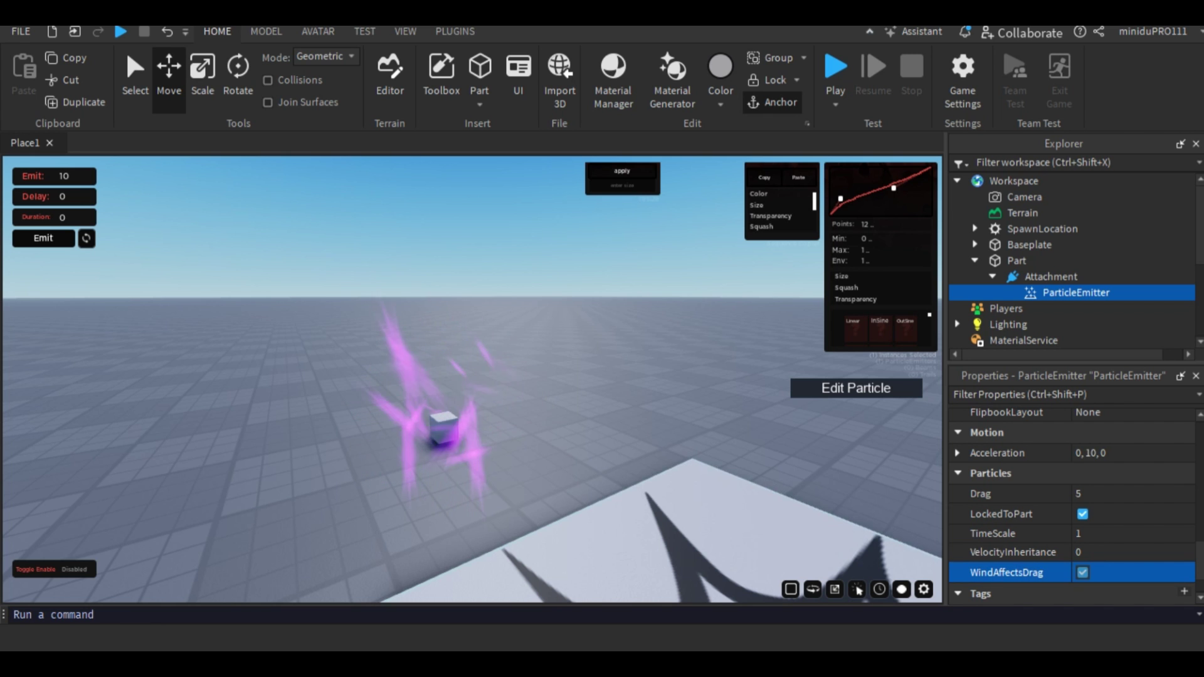
{"action": "key", "text": "d"}
{"action": "right_click_drag", "start_coordinate": [470, 377], "coordinate": [407, 368]}
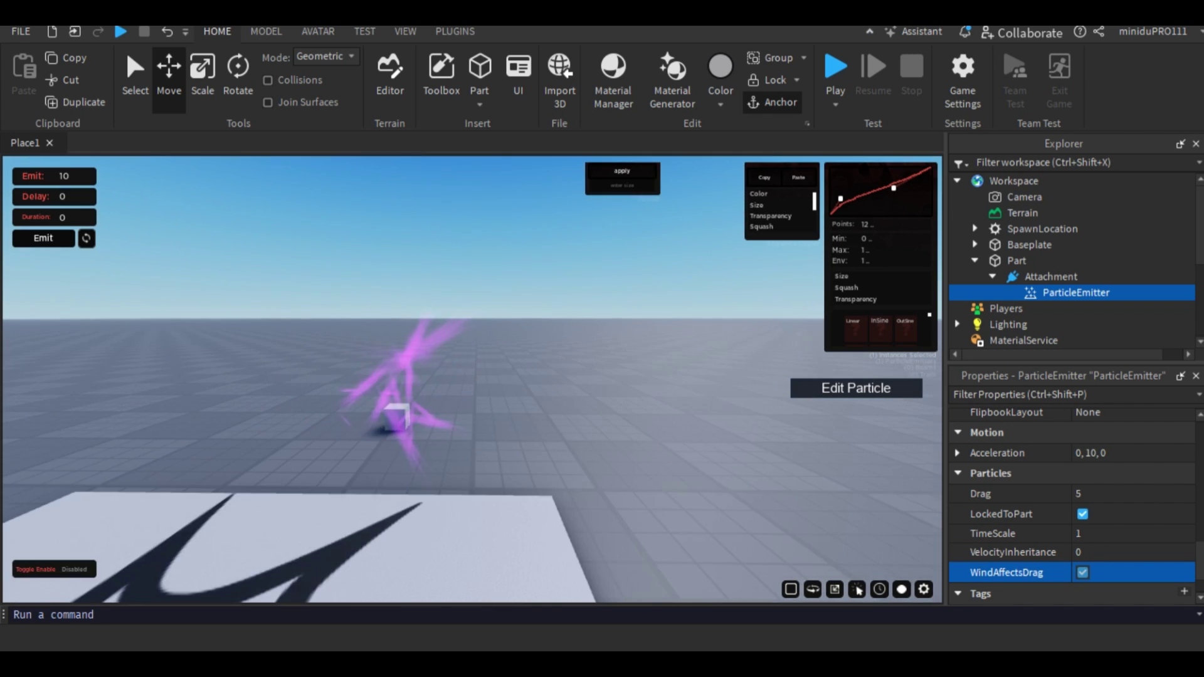
{"action": "left_click", "coordinate": [405, 31]}
{"action": "left_click", "coordinate": [454, 31]}
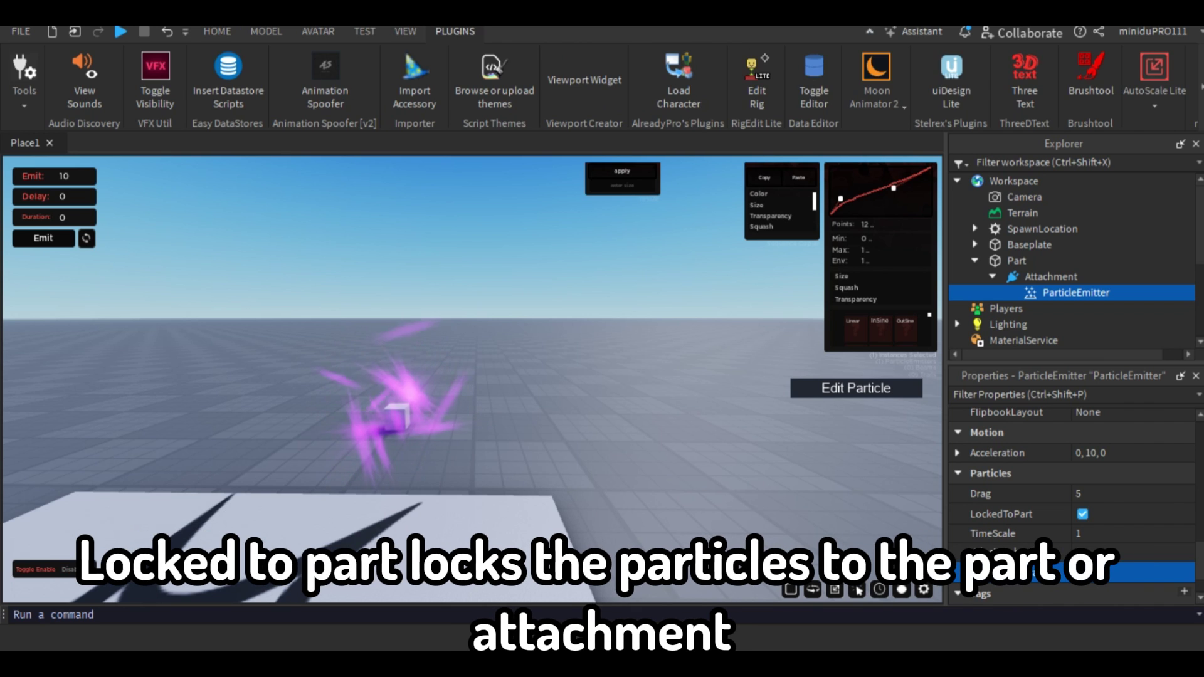
{"action": "left_click", "coordinate": [364, 30]}
{"action": "left_click", "coordinate": [318, 31]}
{"action": "left_click", "coordinate": [266, 31]}
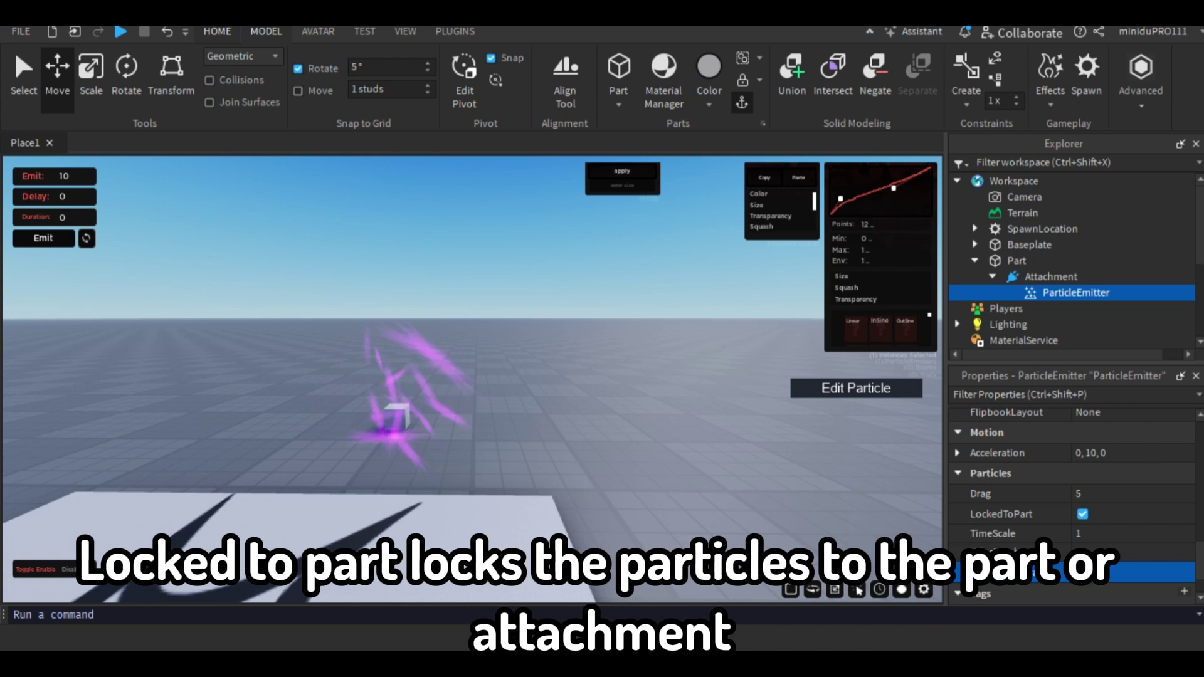
{"action": "left_click", "coordinate": [217, 31]}
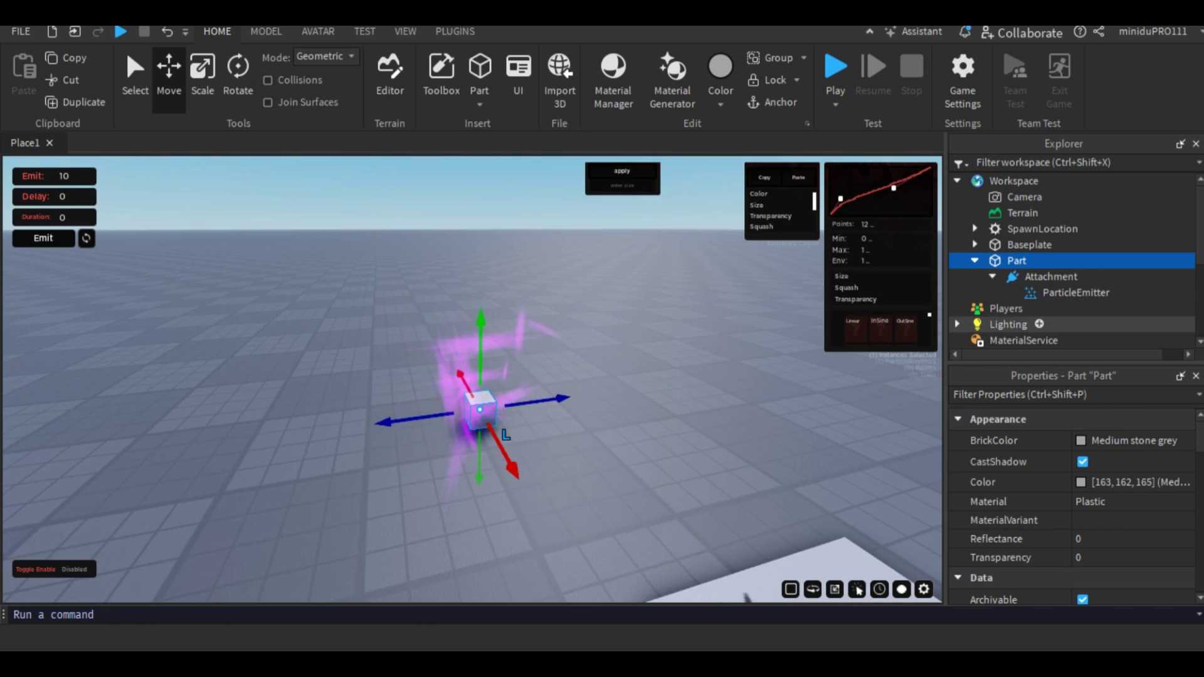
- Reselect the ParticleEmitter, set its LightEmission to 0.5 and view the particles around the block from different distances
{"action": "left_click", "coordinate": [1076, 292]}
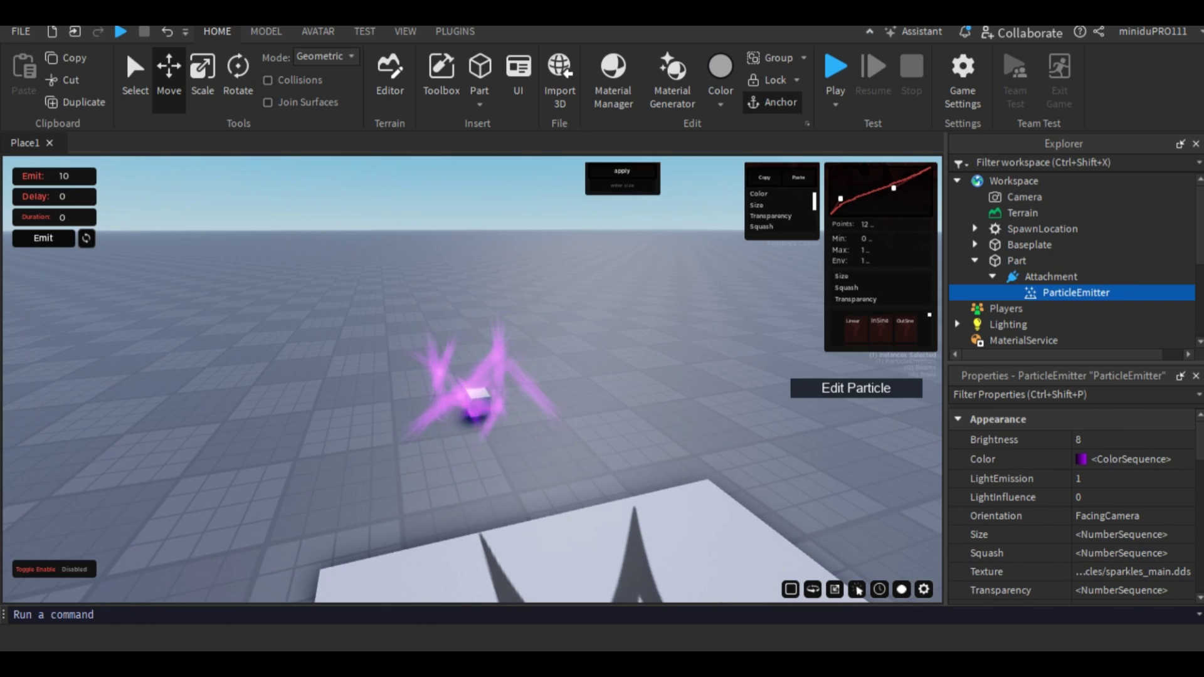
{"action": "key", "text": "w"}
{"action": "key", "text": "s"}
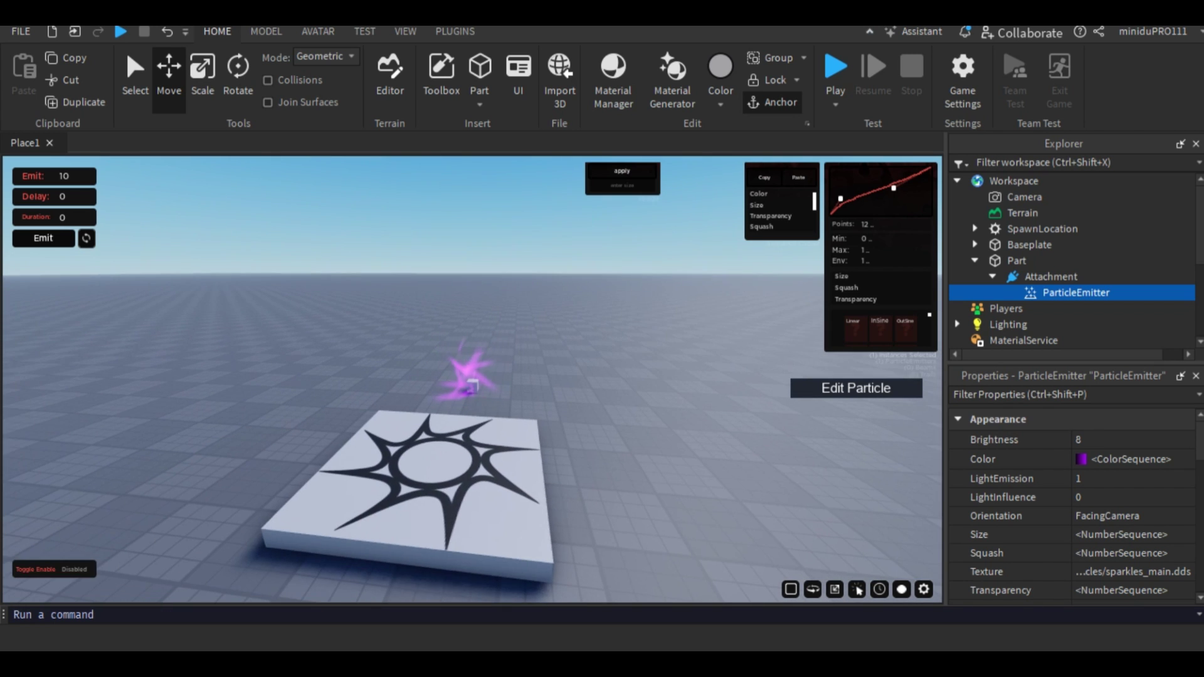
{"action": "key", "text": "w"}
{"action": "key", "text": "s"}
{"action": "key", "text": "a"}
{"action": "key", "text": "w"}
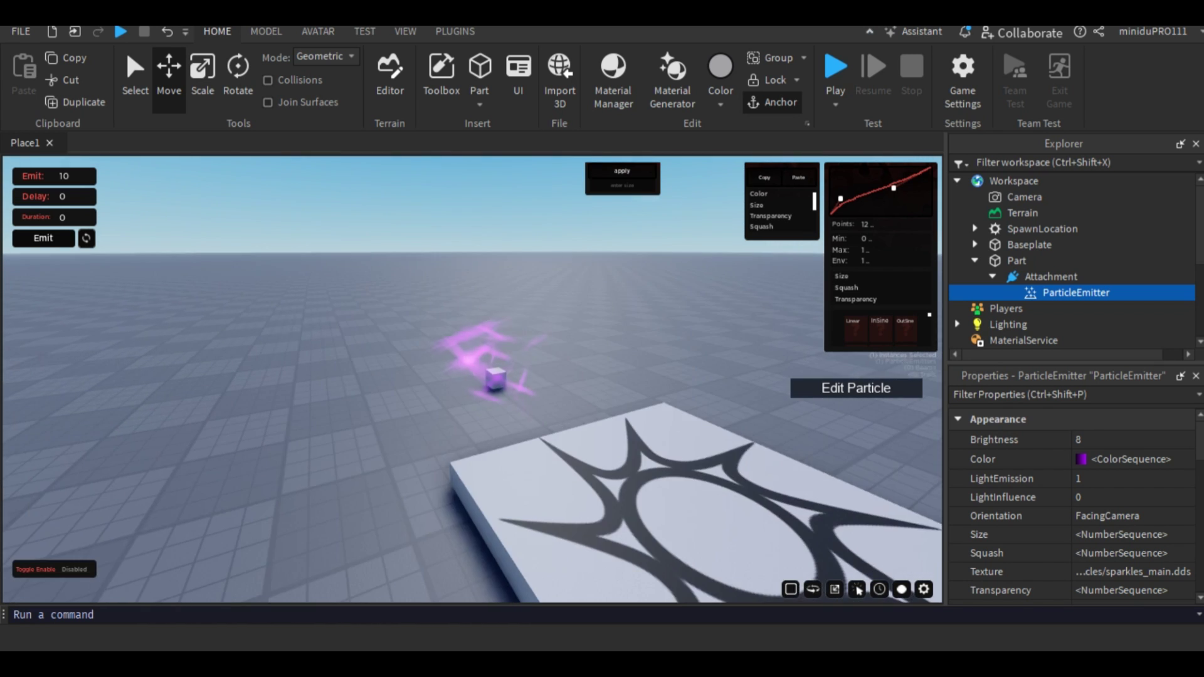
{"action": "key", "text": "w"}
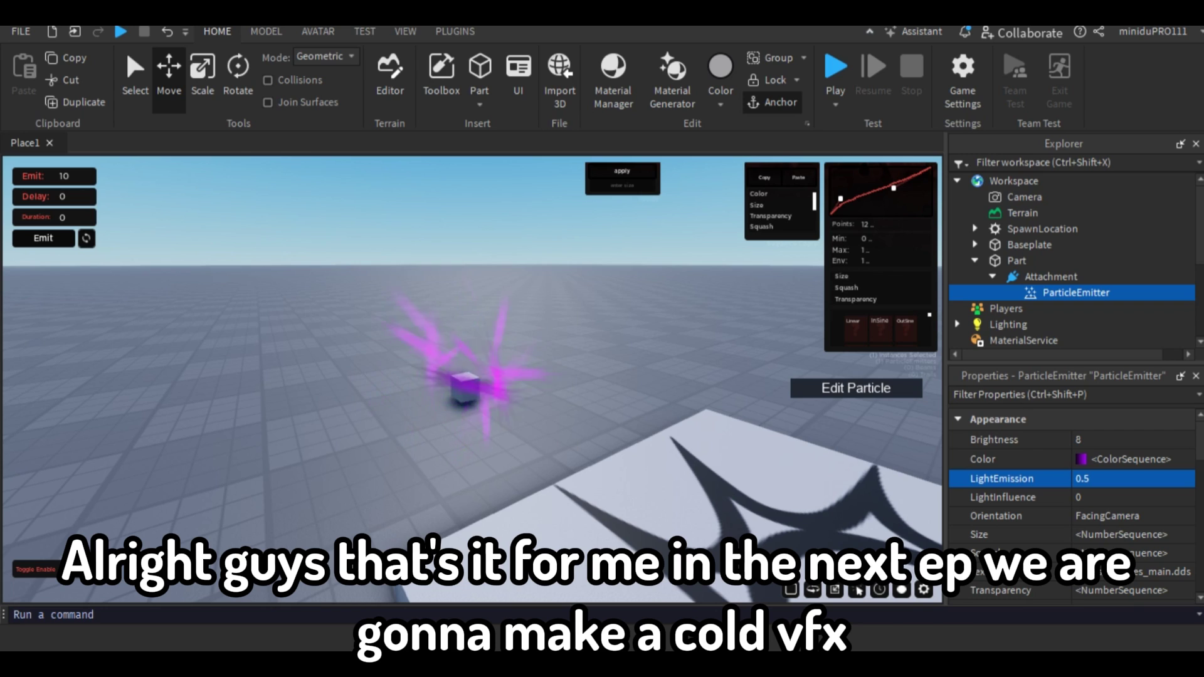
{"action": "key", "text": "s"}
{"action": "key", "text": "w"}
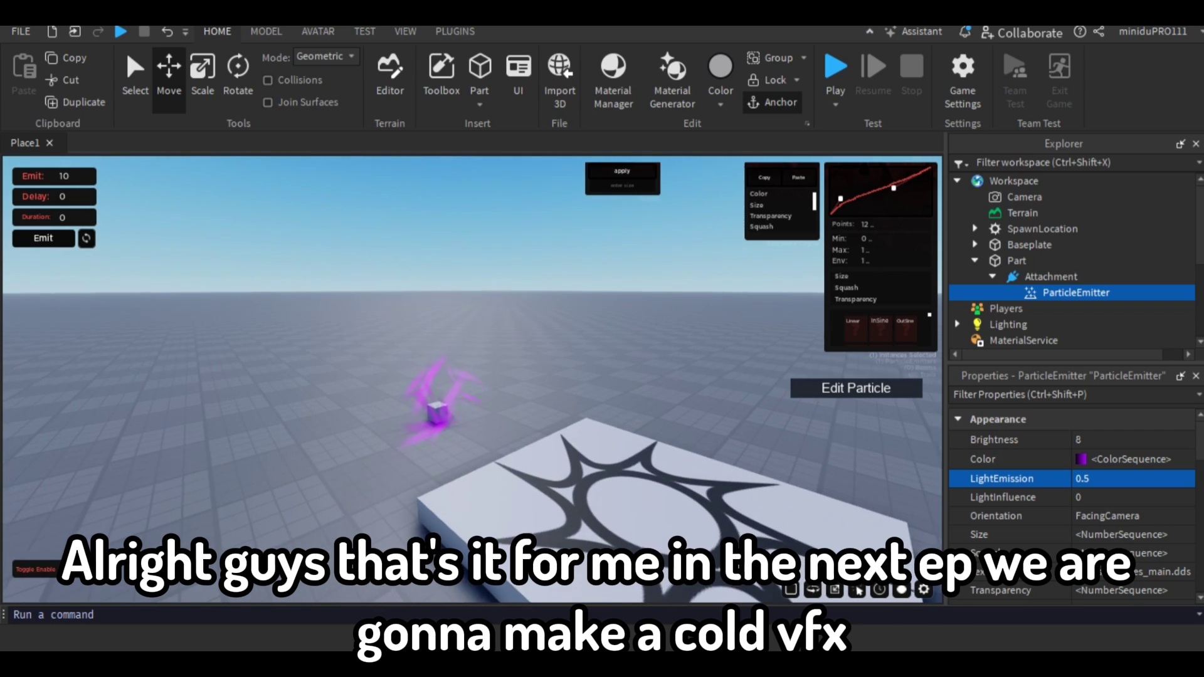